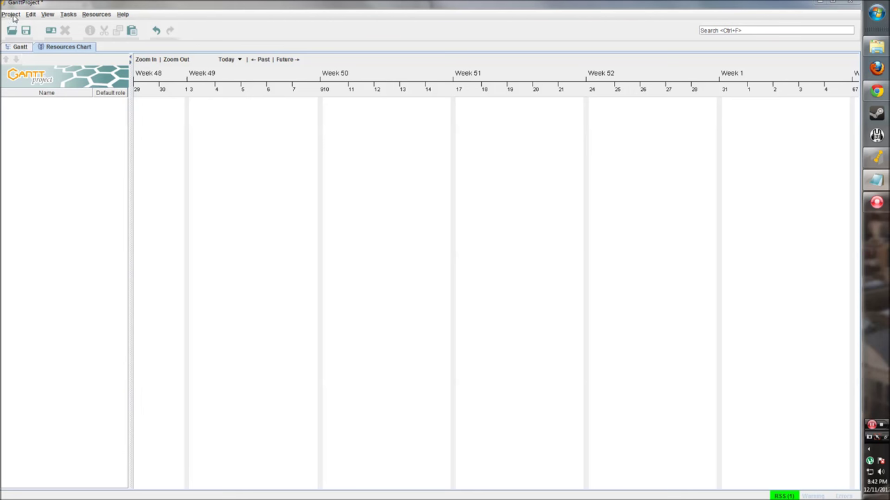
Browse the Project and Help menus, then dismiss them without choosing a command.
{"action": "left_click", "coordinate": [11, 15]}
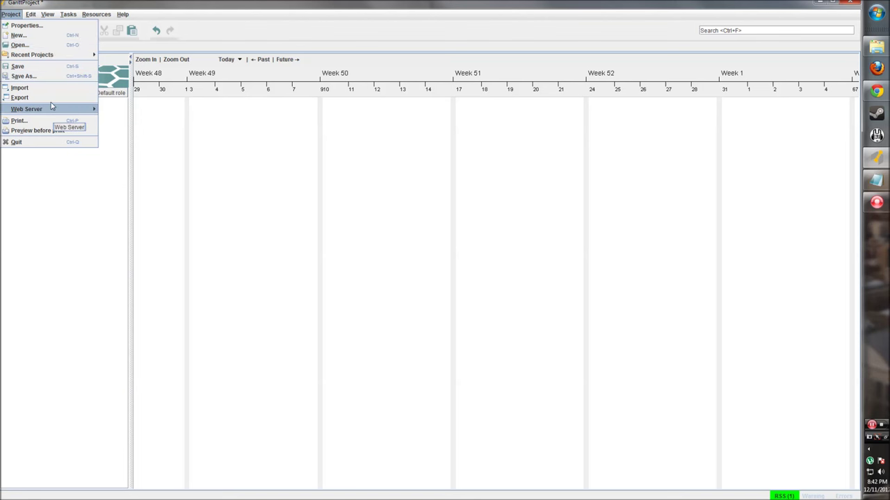
{"action": "mouse_move", "coordinate": [33, 20]}
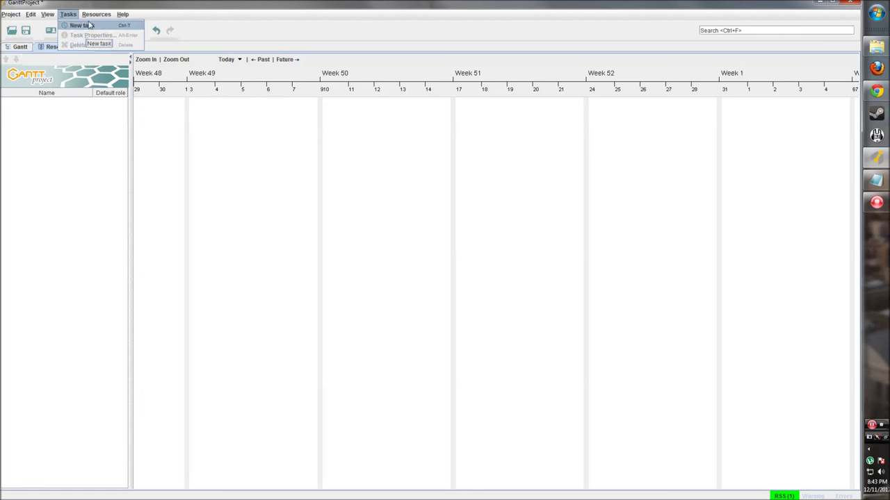
{"action": "mouse_move", "coordinate": [96, 15]}
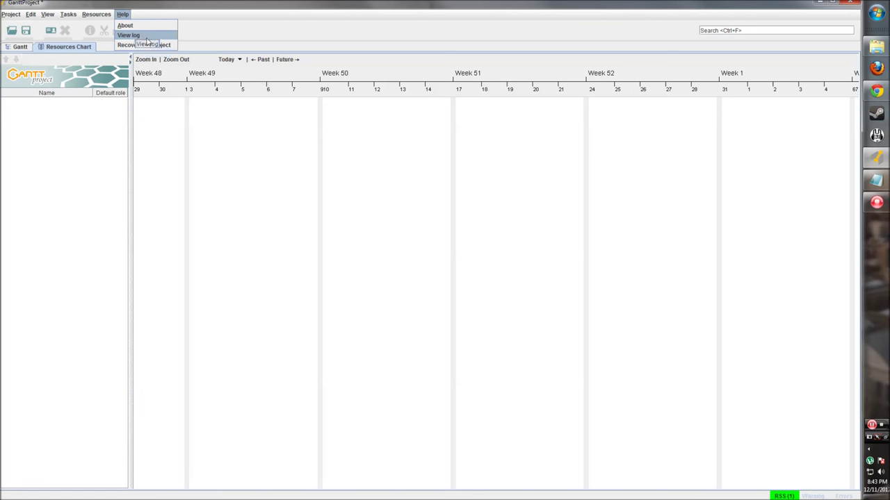
{"action": "left_click", "coordinate": [124, 14]}
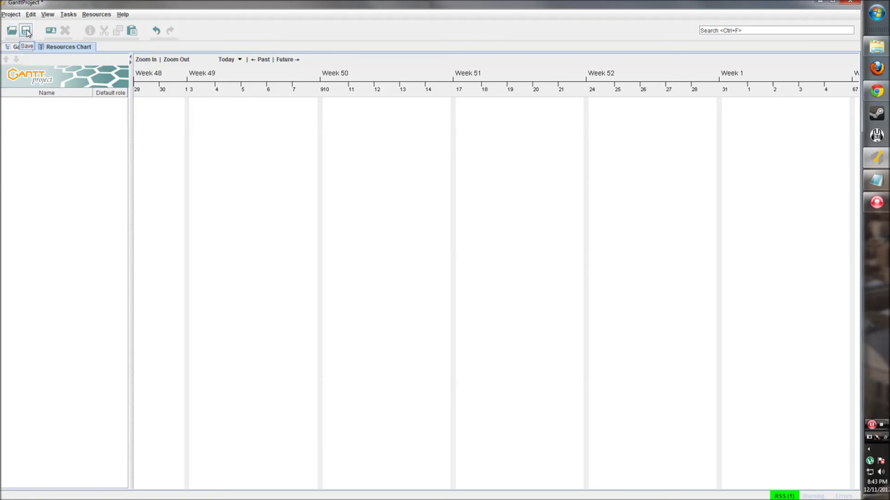
Toggle between the Gantt and Resources Chart views, ending on the empty Gantt task view.
{"action": "left_click", "coordinate": [50, 32]}
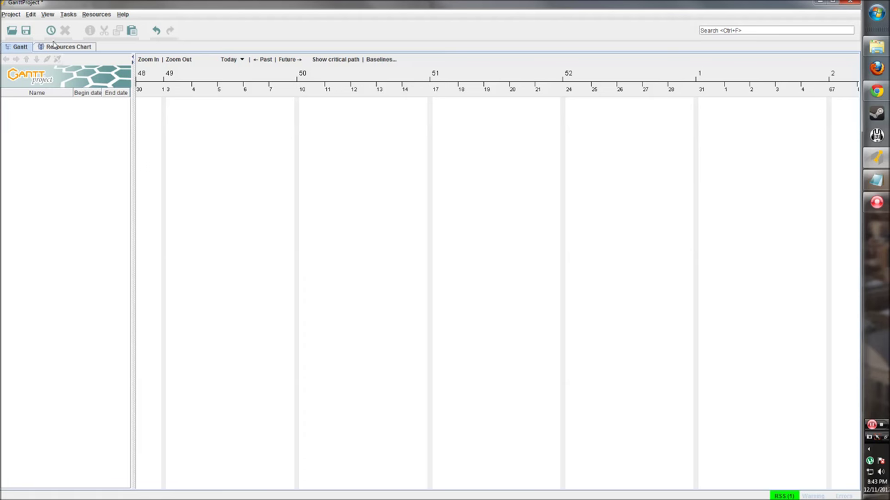
{"action": "left_click", "coordinate": [51, 48]}
{"action": "left_click", "coordinate": [21, 47]}
{"action": "left_click", "coordinate": [45, 48]}
{"action": "left_click", "coordinate": [21, 47]}
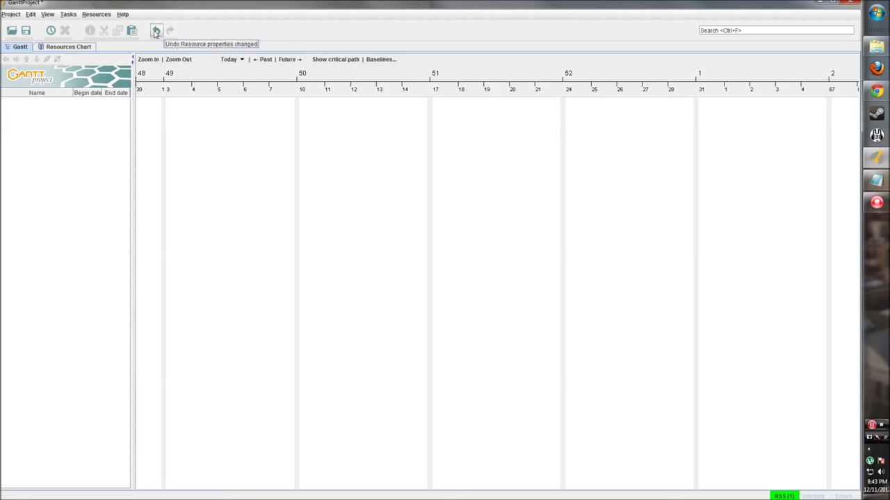
Select and clear text in the Search box, then return to the Resources Chart.
{"action": "double_click", "coordinate": [723, 32]}
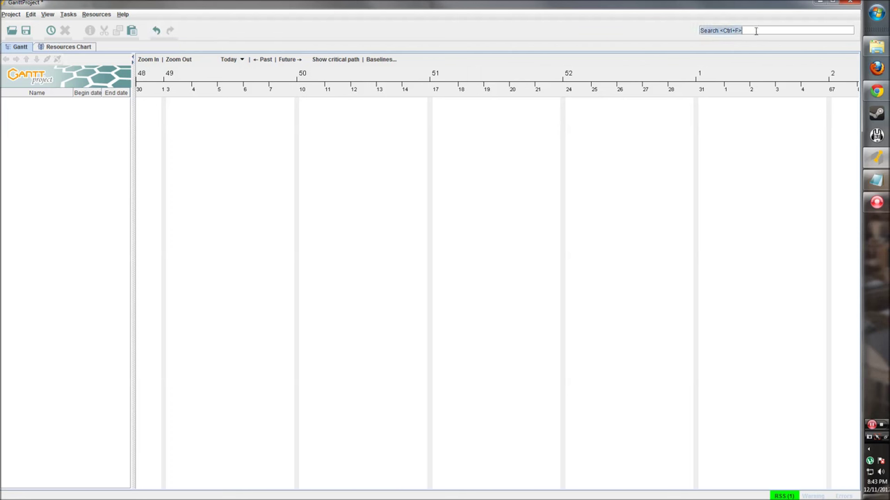
{"action": "left_click_drag", "start_coordinate": [742, 31], "coordinate": [724, 33]}
{"action": "left_click", "coordinate": [724, 33]}
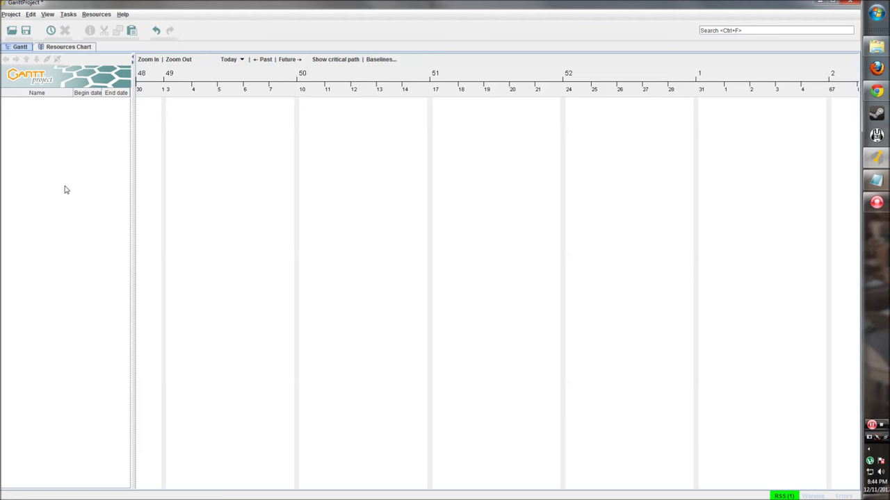
{"action": "left_click", "coordinate": [53, 47]}
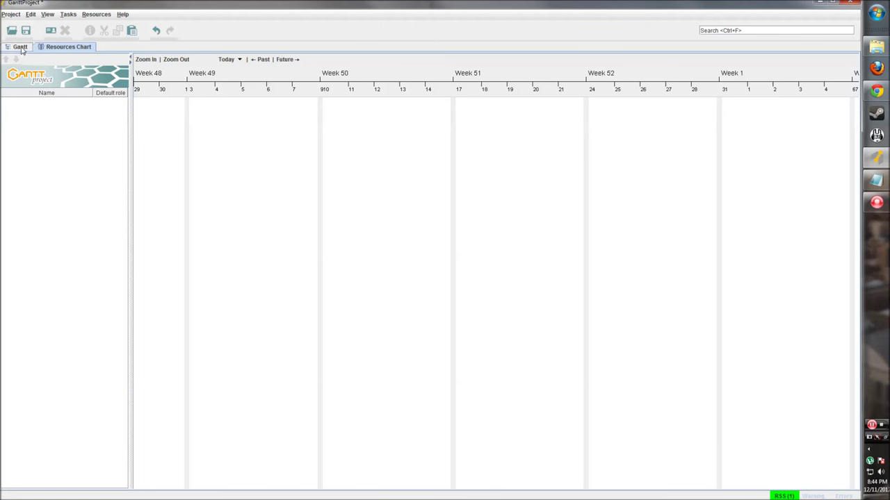
Narrow the task table beside the Gantt chart, then collapse and restore each pane with the splitter arrows.
{"action": "left_click", "coordinate": [21, 47]}
{"action": "mouse_move", "coordinate": [132, 87]}
{"action": "left_mouse_down"}
{"action": "mouse_move", "coordinate": [174, 91]}
{"action": "mouse_move", "coordinate": [121, 97]}
{"action": "left_mouse_up"}
{"action": "left_click", "coordinate": [121, 63]}
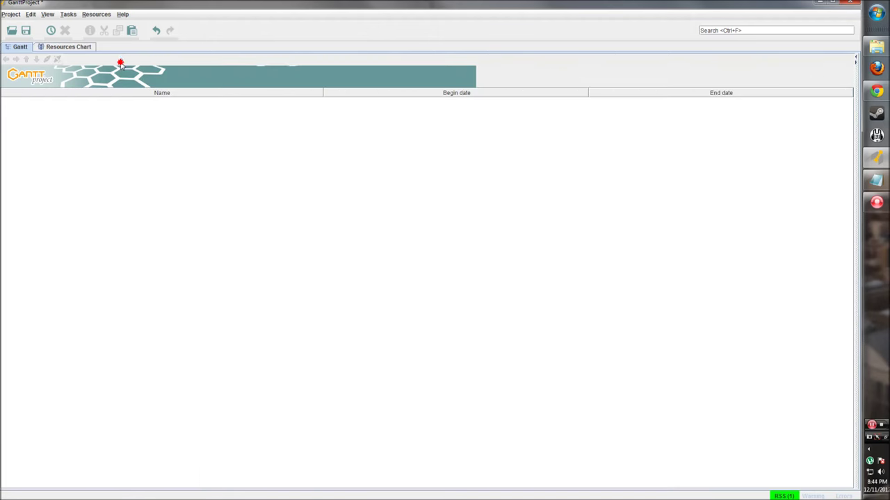
{"action": "left_click", "coordinate": [857, 60]}
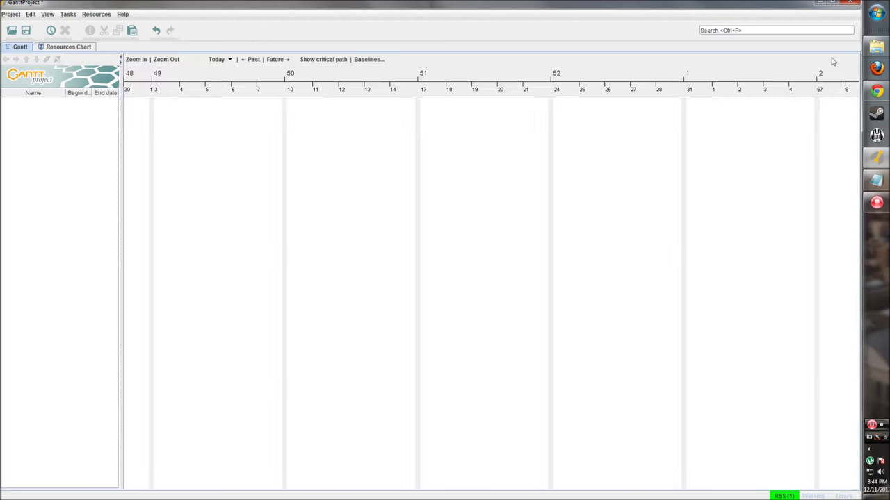
{"action": "left_click", "coordinate": [121, 60]}
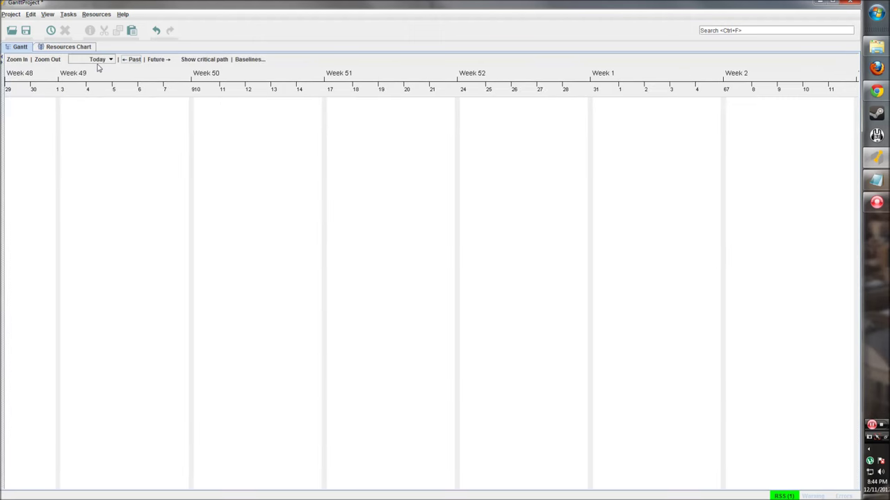
{"action": "left_click", "coordinate": [3, 62]}
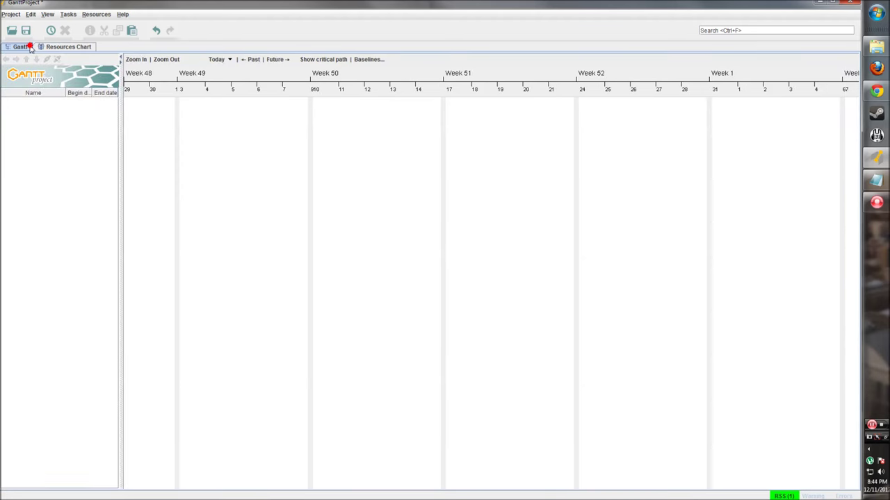
{"action": "left_click_drag", "start_coordinate": [511, 358], "coordinate": [317, 260]}
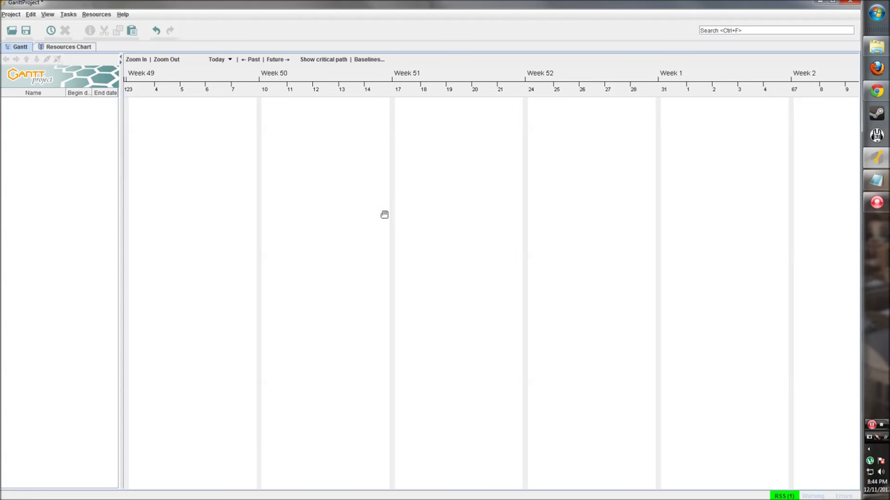
{"action": "left_click_drag", "start_coordinate": [384, 215], "coordinate": [368, 227]}
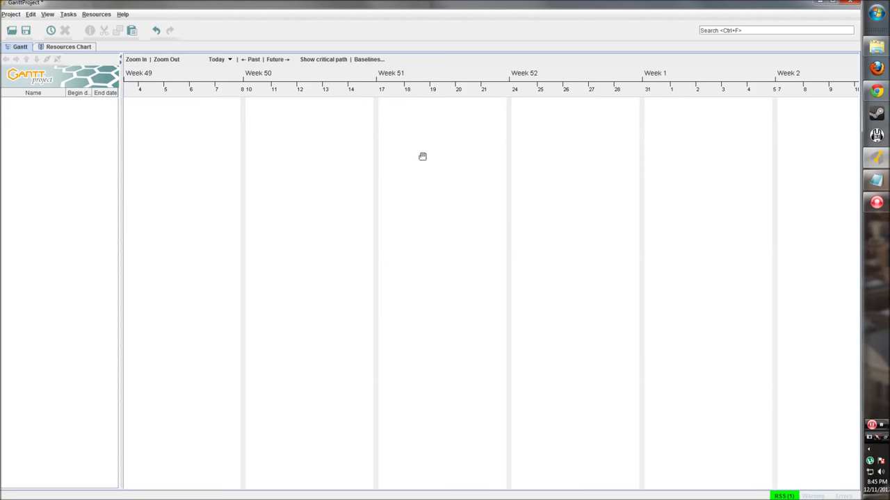
{"action": "left_click", "coordinate": [80, 46]}
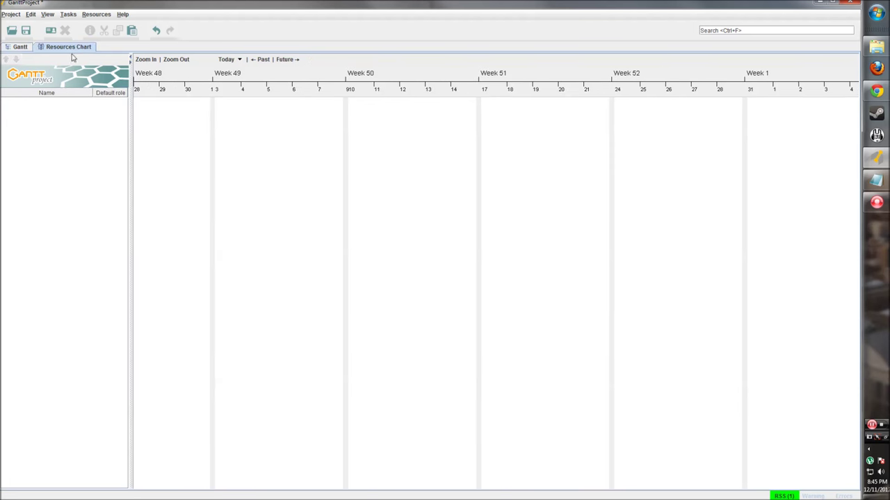
{"action": "left_click_drag", "start_coordinate": [450, 173], "coordinate": [445, 174]}
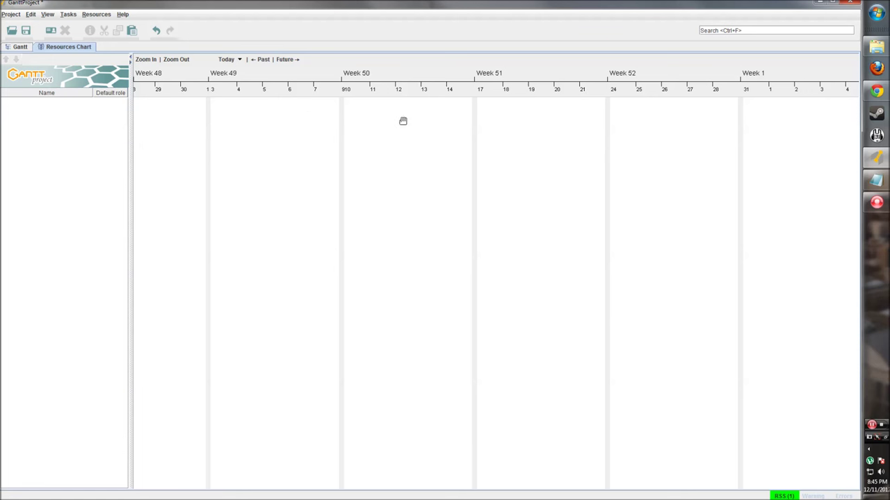
{"action": "mouse_move", "coordinate": [294, 118]}
{"action": "left_mouse_down"}
{"action": "mouse_move", "coordinate": [308, 119]}
{"action": "mouse_move", "coordinate": [298, 118]}
{"action": "left_mouse_up"}
{"action": "left_click", "coordinate": [19, 47]}
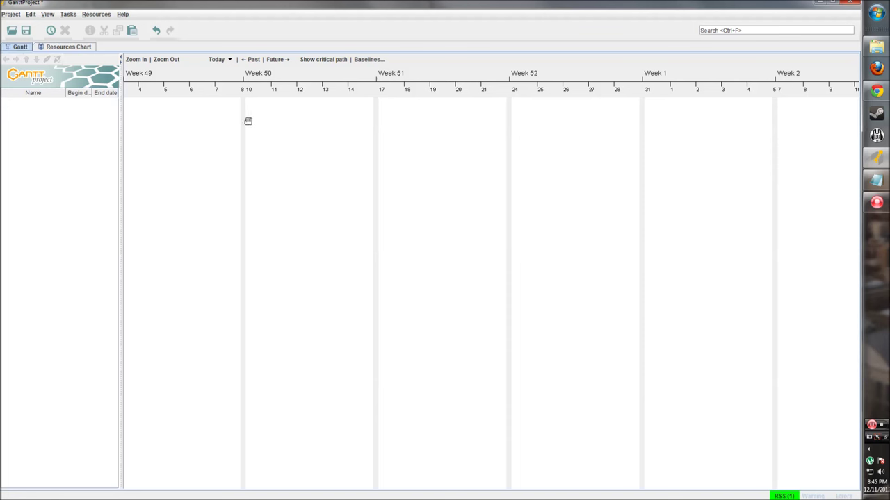
{"action": "left_click", "coordinate": [21, 47]}
Check the chart and task-list context menus for an add-task option, dismissing both.
{"action": "right_click", "coordinate": [269, 111]}
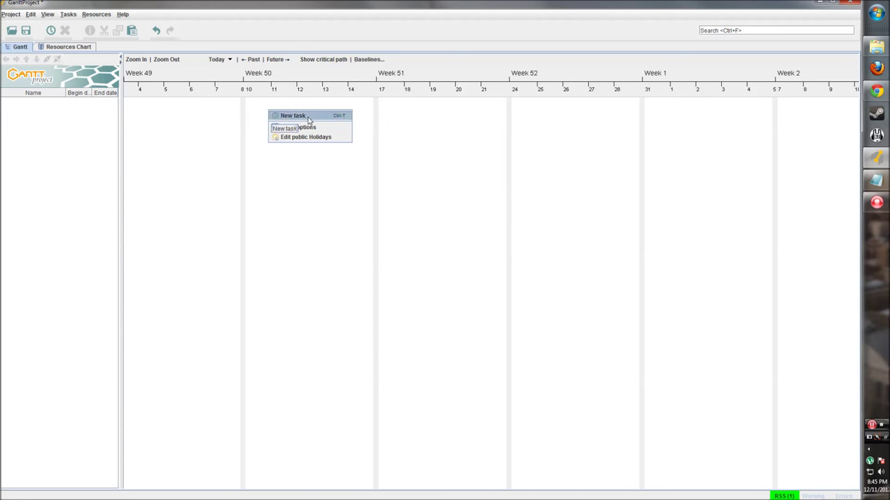
{"action": "left_click", "coordinate": [85, 141]}
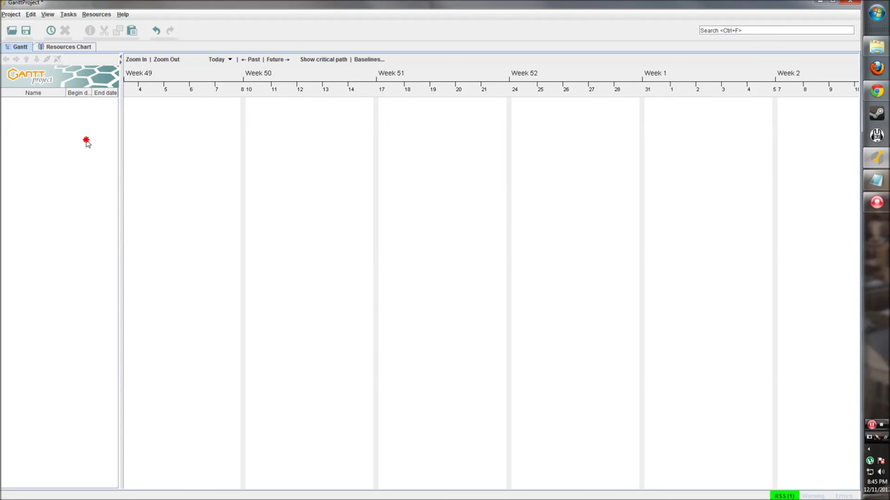
{"action": "right_click", "coordinate": [34, 109]}
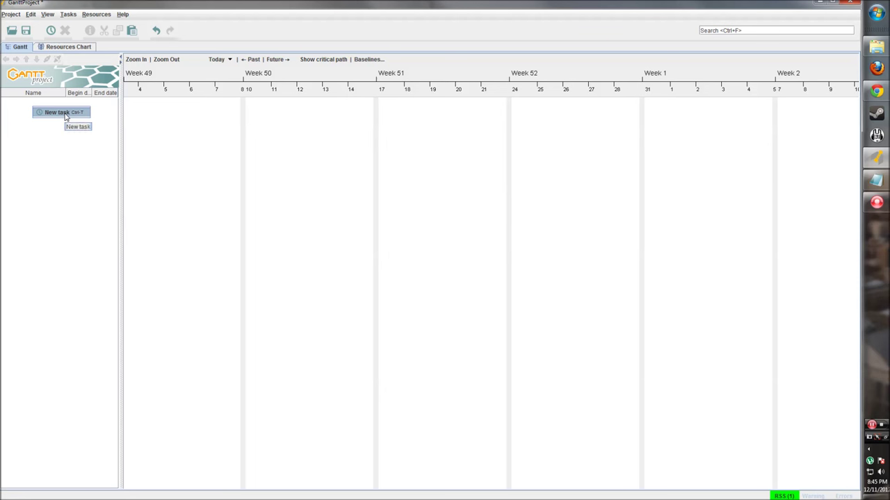
{"action": "left_click", "coordinate": [41, 142]}
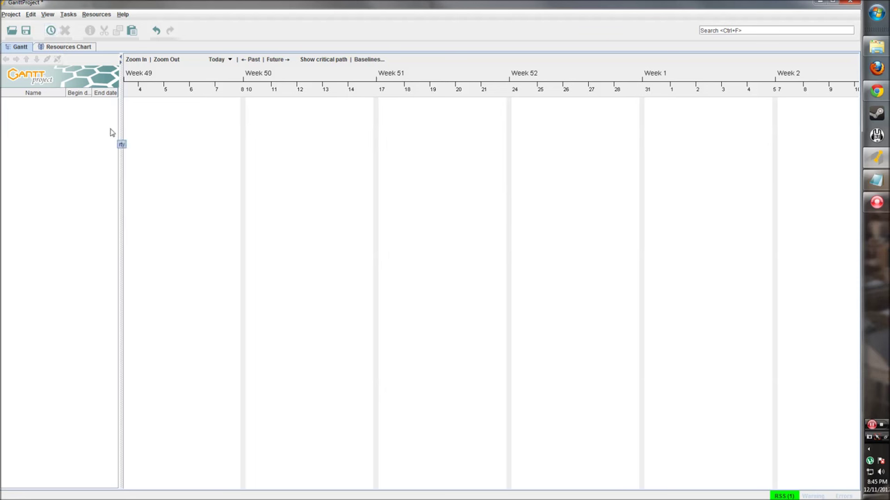
Create a new task and rename it from task_0 to 'First Task'.
{"action": "left_click", "coordinate": [50, 31]}
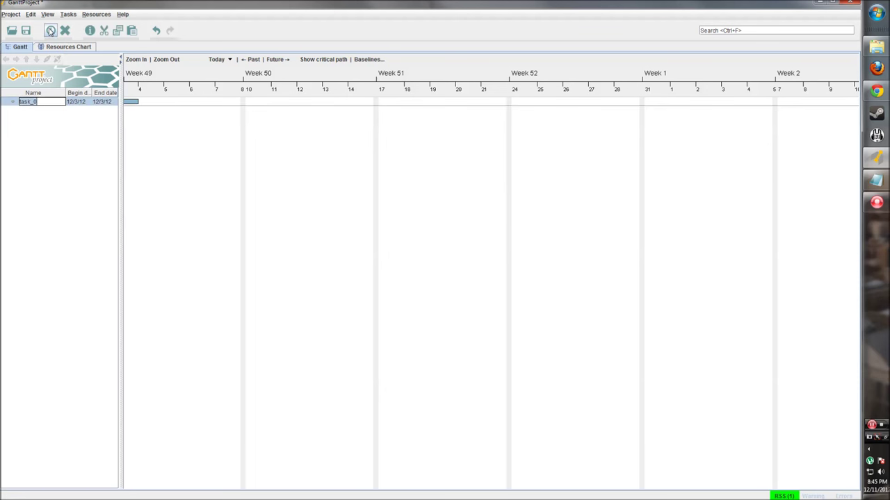
{"action": "left_click", "coordinate": [246, 161]}
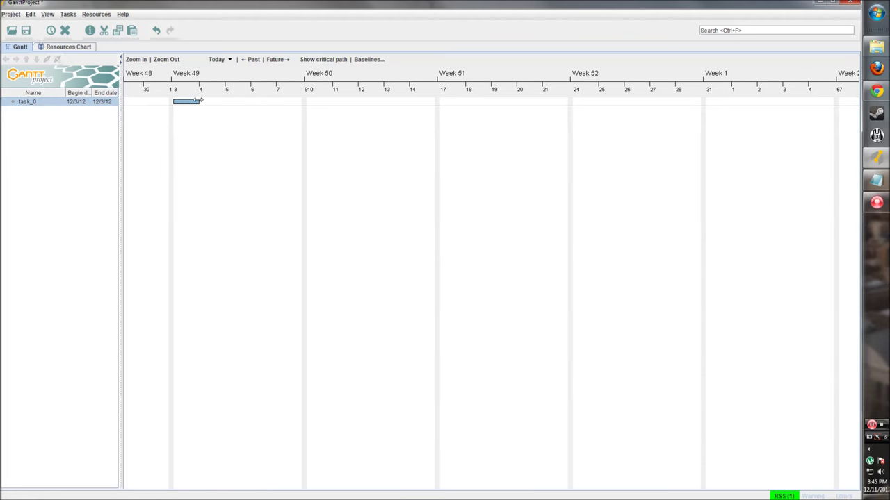
{"action": "left_click", "coordinate": [31, 104]}
{"action": "double_click", "coordinate": [35, 101]}
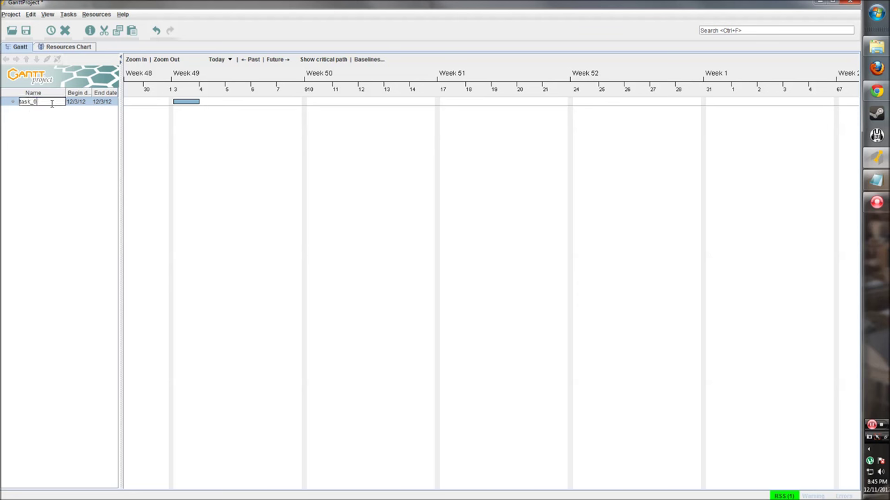
{"action": "left_click", "coordinate": [19, 102]}
{"action": "key", "text": "BackSpace"}
{"action": "key", "text": "Return"}
{"action": "left_click_drag", "start_coordinate": [120, 126], "coordinate": [130, 118]}
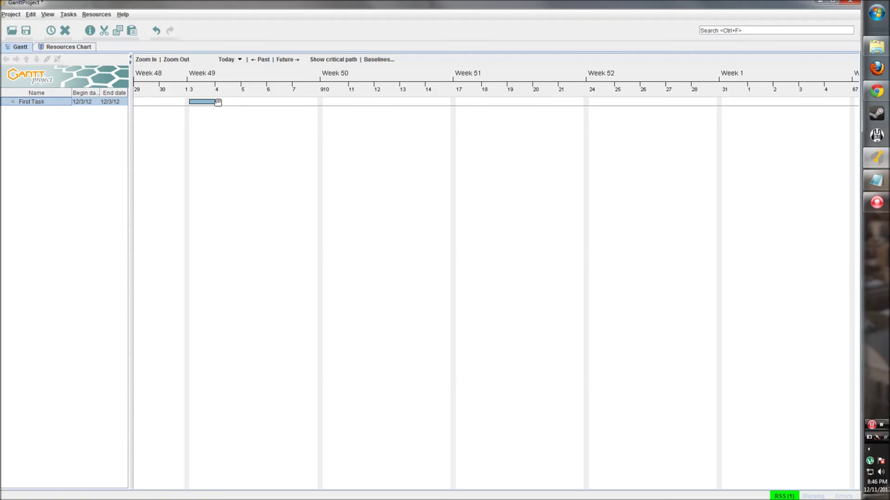
Stretch First Task's bar to end on 12/7/12 and drag its progress to about half.
{"action": "left_click_drag", "start_coordinate": [217, 112], "coordinate": [236, 105]}
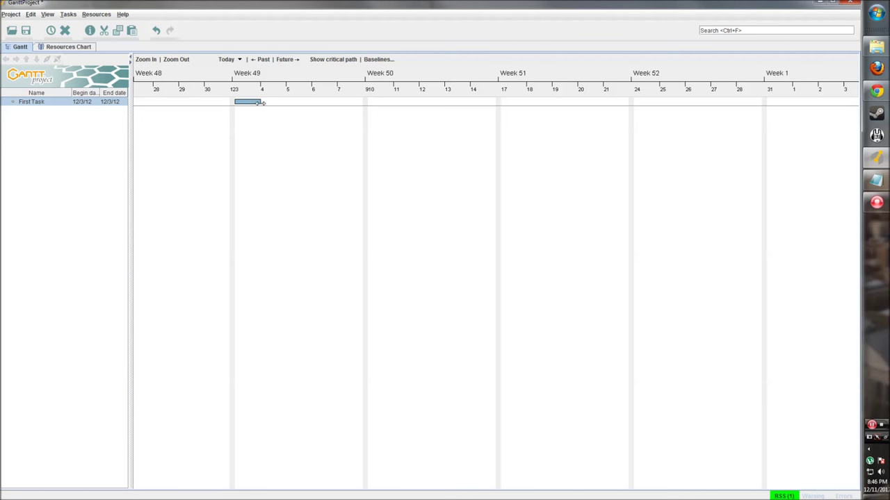
{"action": "left_click_drag", "start_coordinate": [261, 102], "coordinate": [371, 105]}
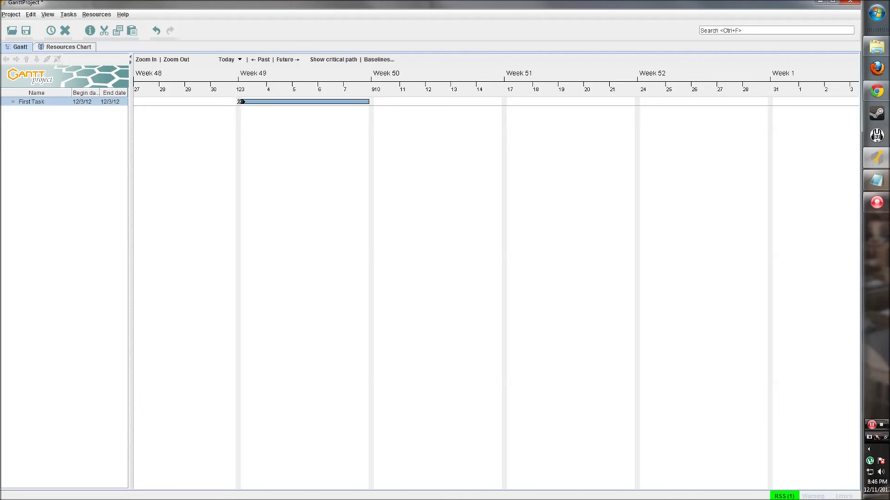
{"action": "left_click_drag", "start_coordinate": [241, 102], "coordinate": [304, 102]}
{"action": "right_click", "coordinate": [67, 104]}
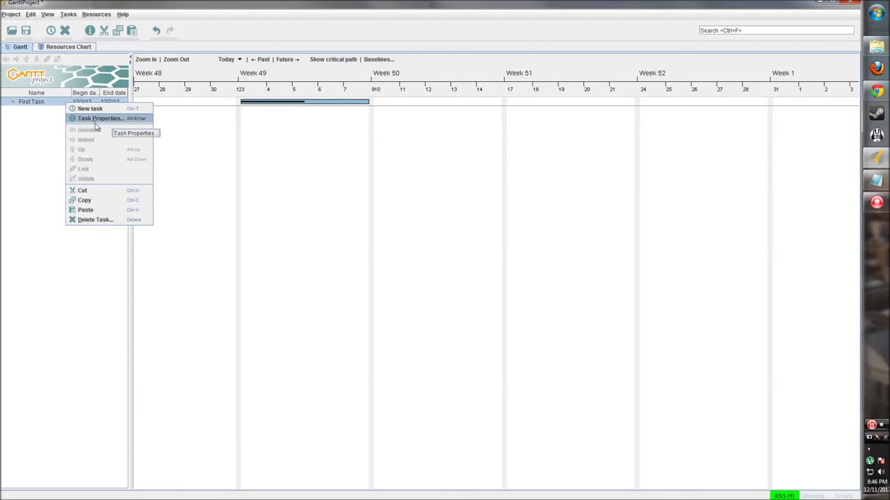
Open First Task's Properties dialog and shift it slightly left.
{"action": "right_click", "coordinate": [281, 100]}
{"action": "right_click", "coordinate": [268, 102]}
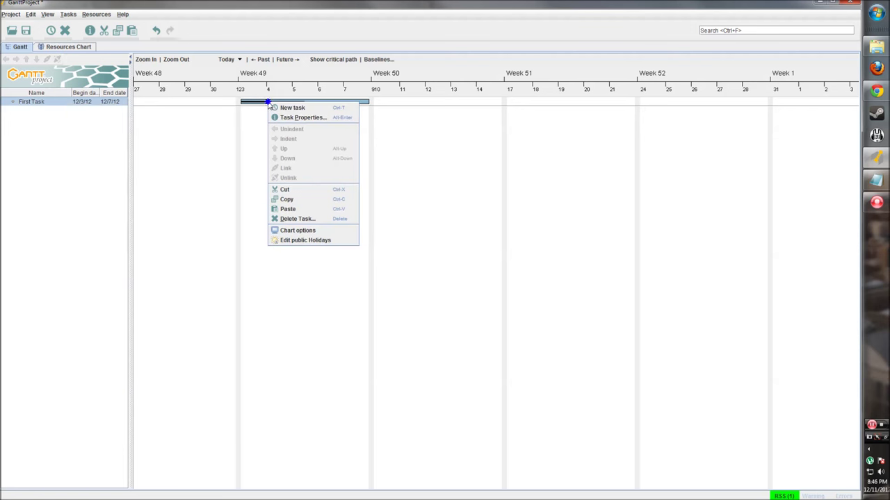
{"action": "left_click", "coordinate": [43, 116]}
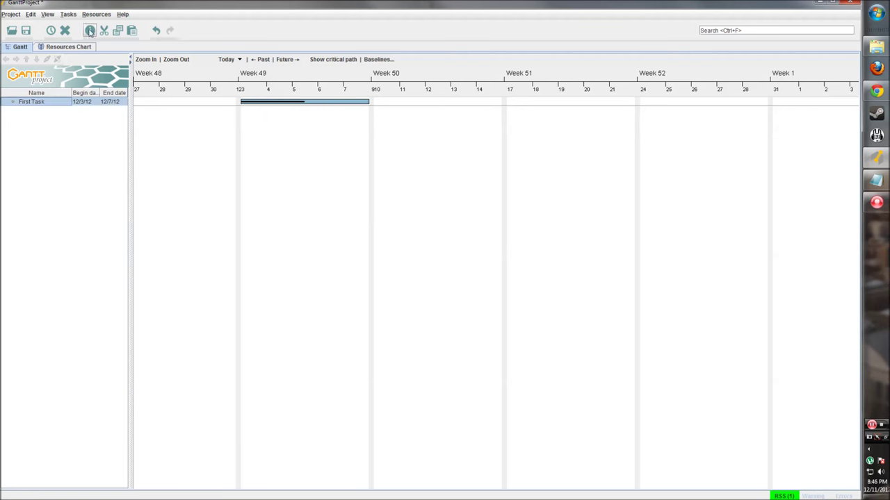
{"action": "left_click", "coordinate": [89, 30]}
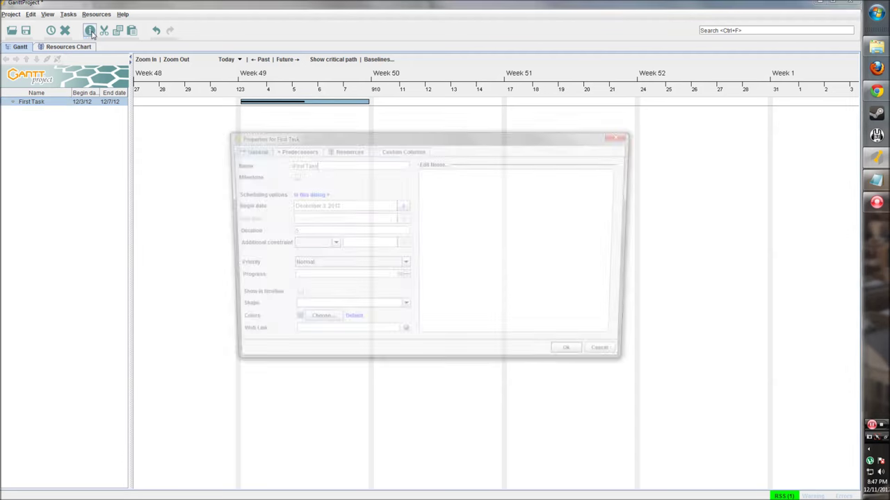
{"action": "left_click_drag", "start_coordinate": [318, 137], "coordinate": [249, 163]}
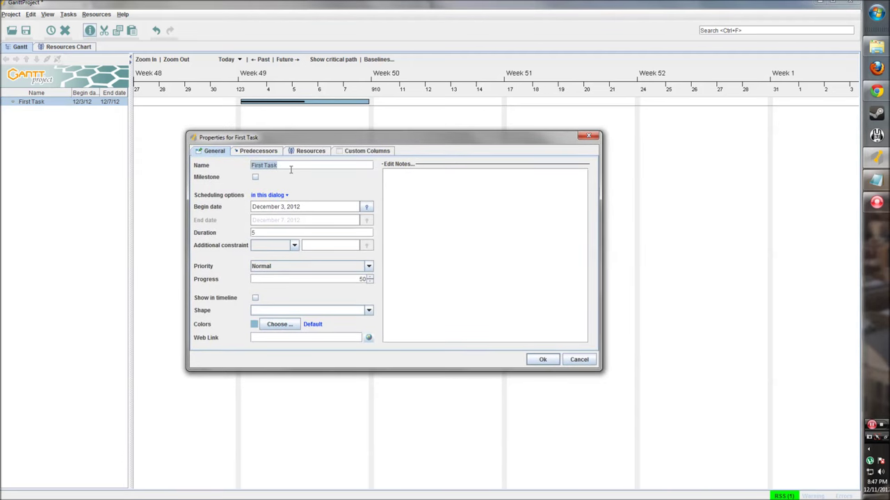
Toggle the Milestone option on and off, leaving First Task a normal task.
{"action": "left_click", "coordinate": [283, 167]}
{"action": "left_click", "coordinate": [256, 179]}
{"action": "left_click", "coordinate": [255, 178]}
{"action": "left_click", "coordinate": [255, 179]}
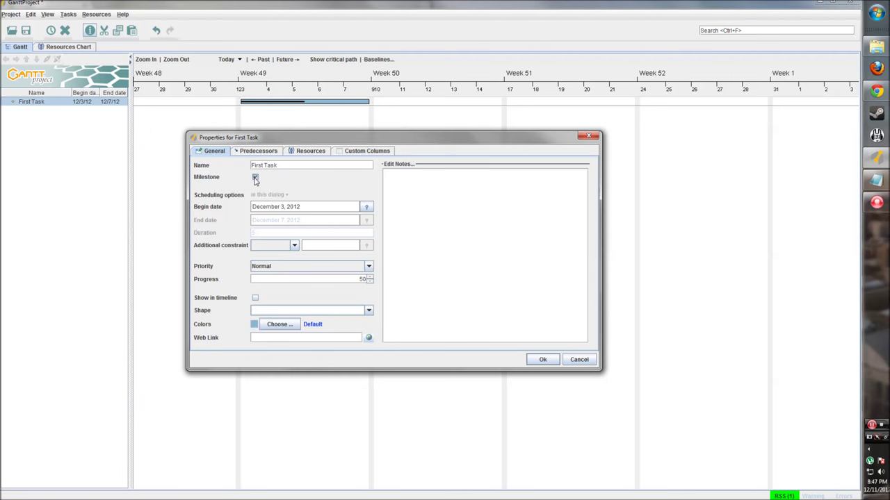
{"action": "left_click", "coordinate": [255, 179]}
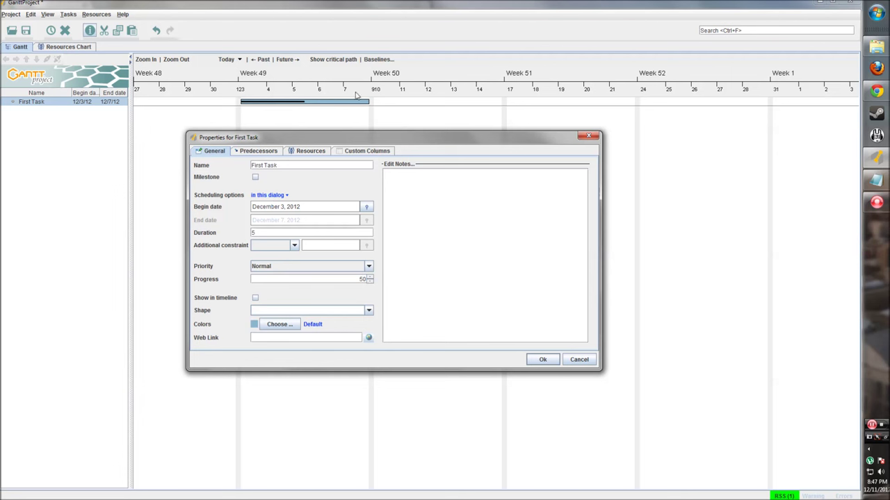
Try an Earliest begin constraint, then clear the constraint again.
{"action": "left_click", "coordinate": [293, 246]}
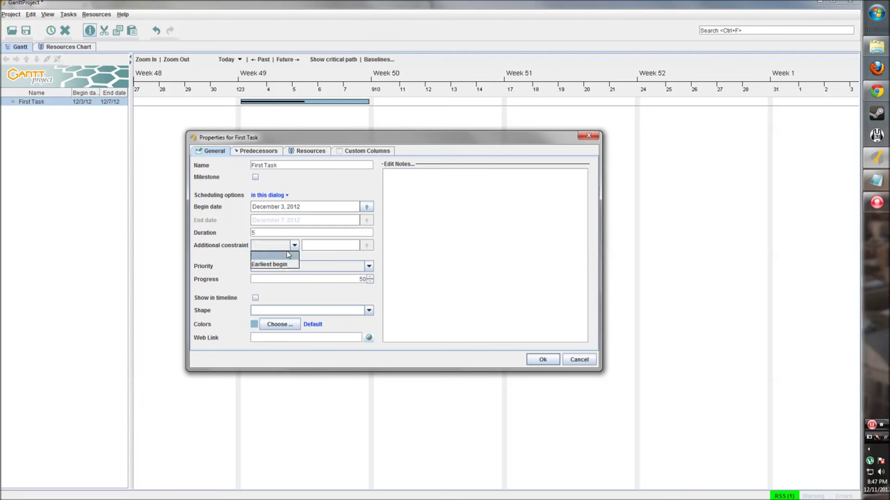
{"action": "left_click", "coordinate": [283, 265]}
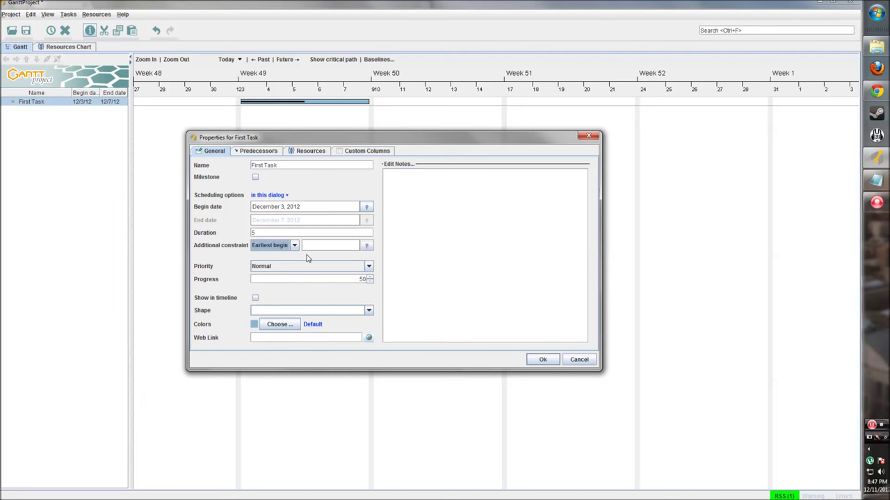
{"action": "left_click", "coordinate": [354, 246]}
{"action": "left_click", "coordinate": [294, 246]}
{"action": "left_click", "coordinate": [285, 256]}
Set the priority to Lowest, then change it back to Normal.
{"action": "left_click", "coordinate": [369, 269]}
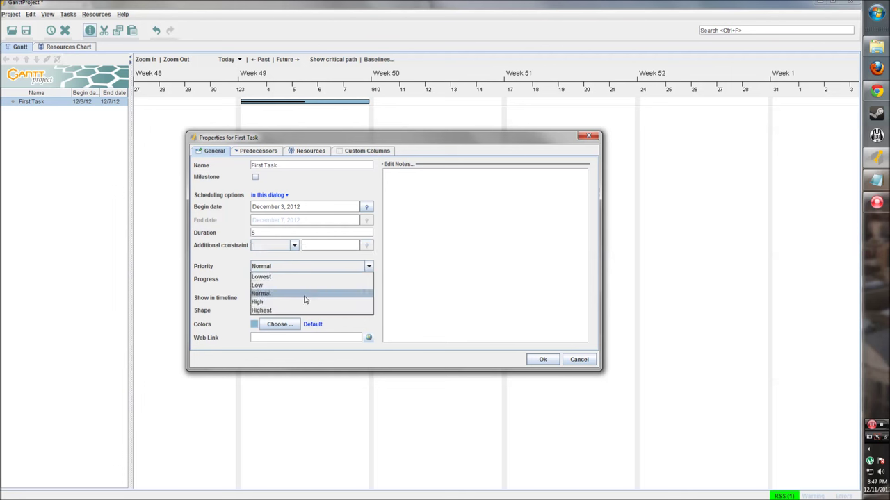
{"action": "left_click", "coordinate": [303, 293]}
{"action": "left_click", "coordinate": [316, 271]}
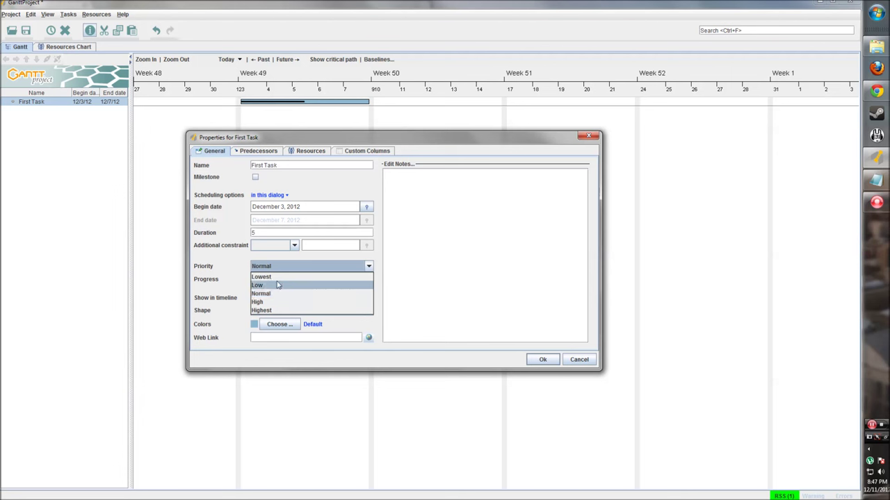
{"action": "left_click", "coordinate": [280, 277]}
{"action": "left_click", "coordinate": [285, 267]}
{"action": "left_click", "coordinate": [278, 292]}
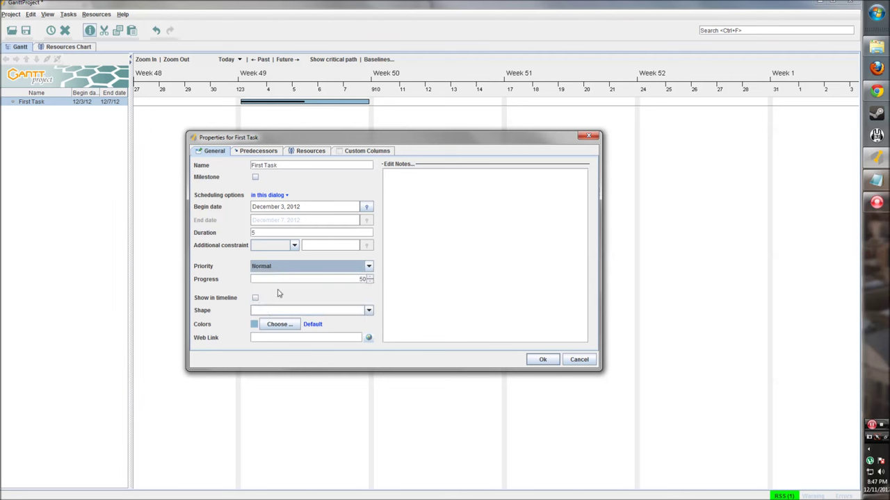
{"action": "left_click", "coordinate": [366, 279]}
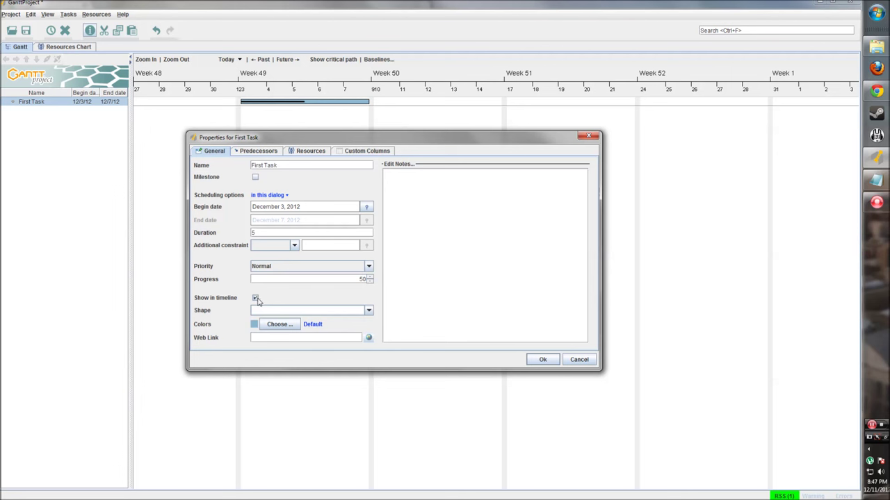
Look through the bar pattern choices and tick 'Show in timeline'.
{"action": "left_click", "coordinate": [369, 311]}
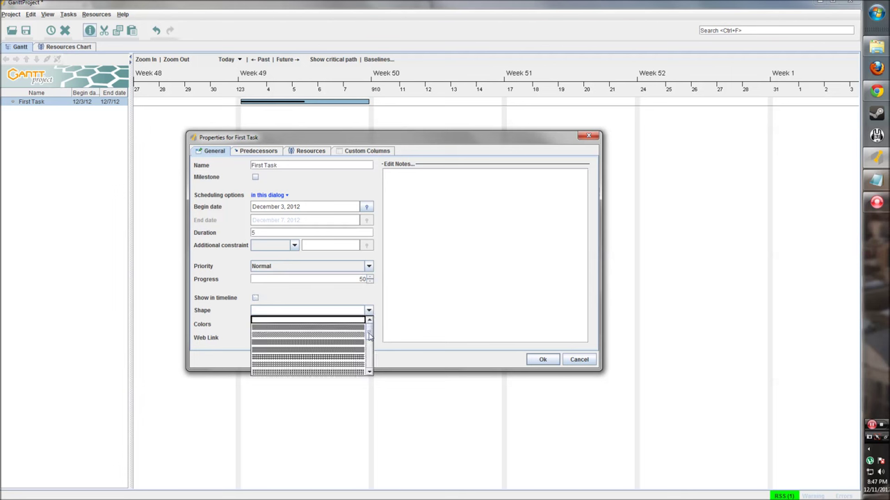
{"action": "mouse_move", "coordinate": [369, 337]}
{"action": "left_mouse_down"}
{"action": "mouse_move", "coordinate": [368, 364]}
{"action": "mouse_move", "coordinate": [369, 322]}
{"action": "left_mouse_up"}
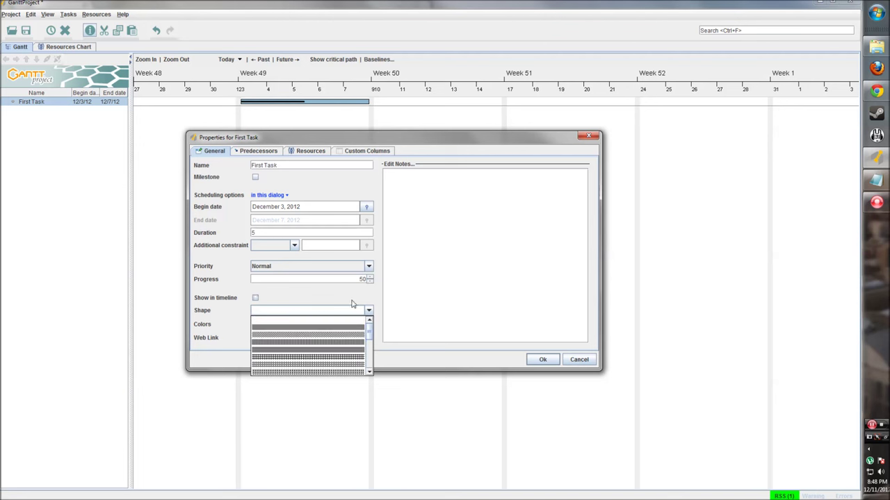
{"action": "left_click", "coordinate": [306, 295]}
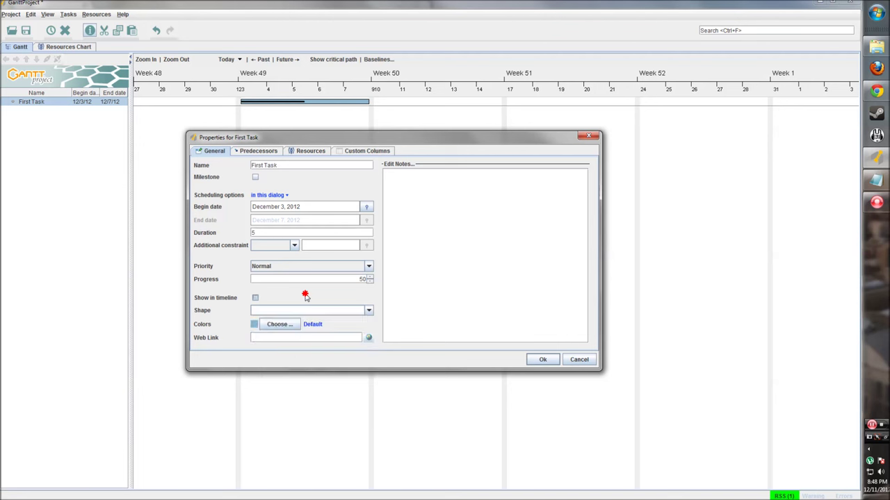
{"action": "left_click", "coordinate": [276, 326]}
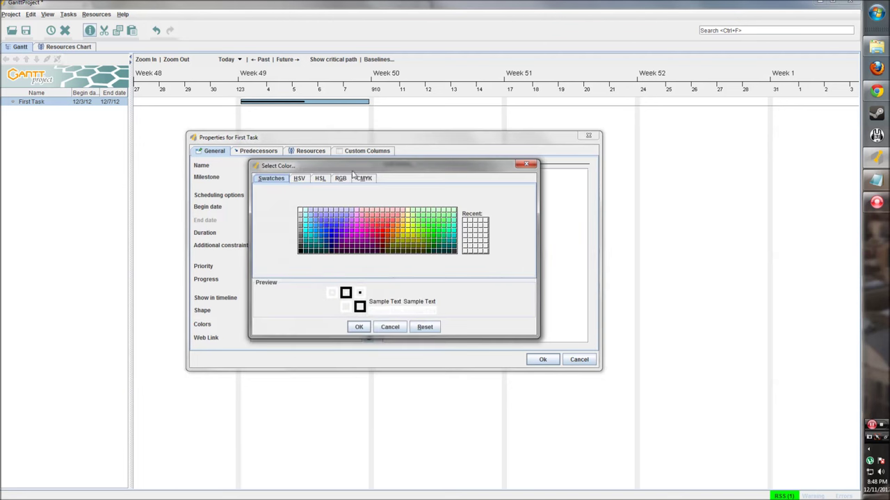
Glance at the HSV and HSL tabs, then pick the red swatch and confirm it as First Task's colour.
{"action": "left_click", "coordinate": [299, 178]}
{"action": "left_click", "coordinate": [320, 178]}
{"action": "left_click", "coordinate": [272, 178]}
{"action": "left_click_drag", "start_coordinate": [318, 171], "coordinate": [346, 202]}
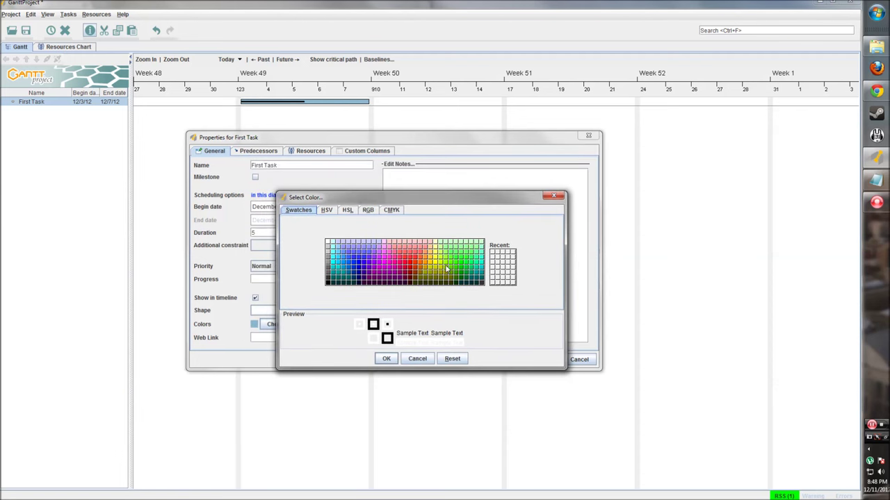
{"action": "left_click", "coordinate": [412, 266]}
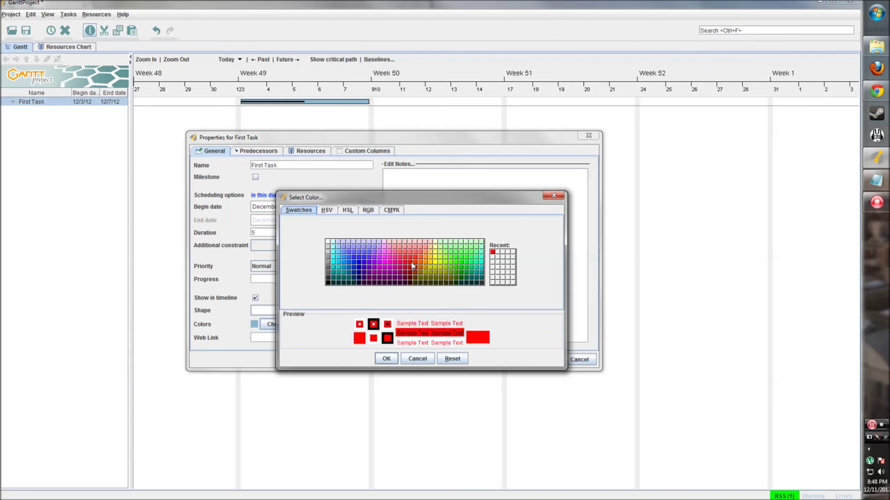
{"action": "left_click", "coordinate": [387, 358]}
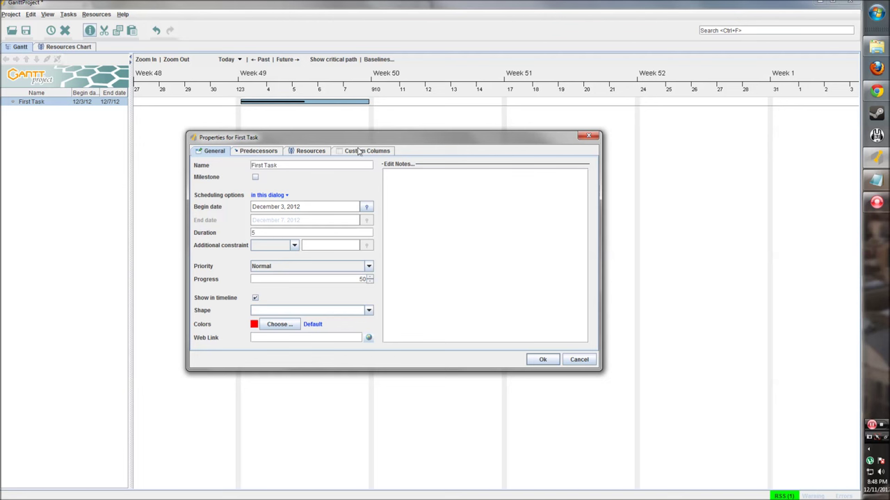
{"action": "left_click", "coordinate": [256, 153]}
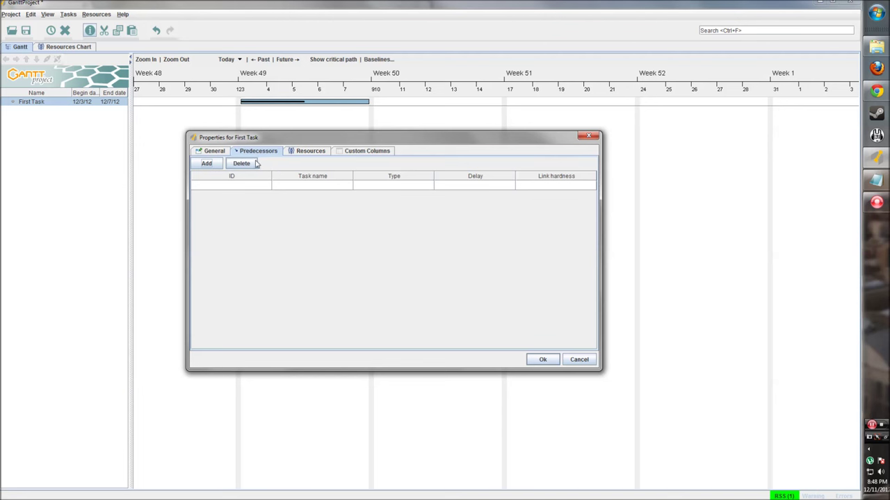
Nudge the Properties window and view First Task's empty Resources tab.
{"action": "left_click_drag", "start_coordinate": [268, 139], "coordinate": [278, 149]}
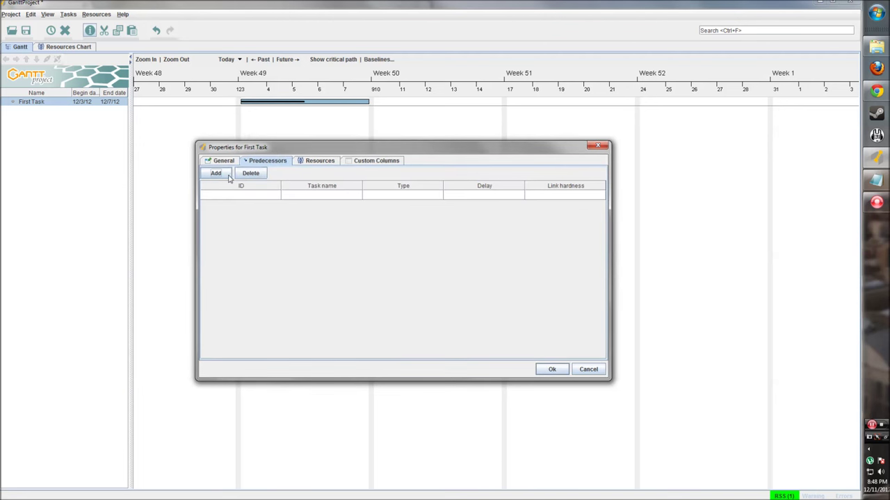
{"action": "left_click", "coordinate": [314, 160]}
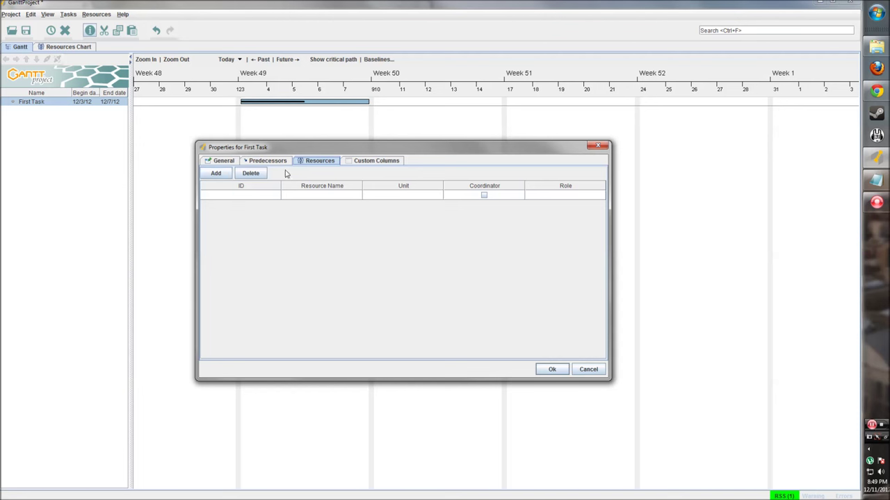
{"action": "left_click", "coordinate": [374, 161]}
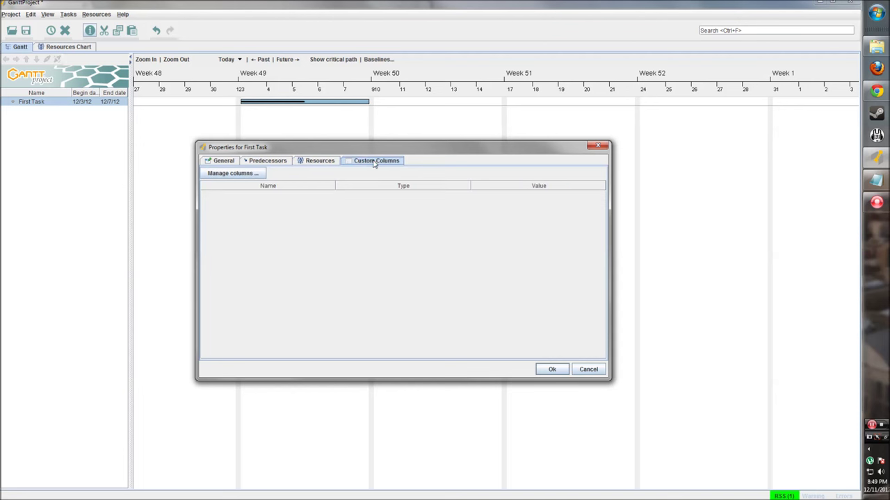
Open the custom columns manager, enlarge it, and add a new column.
{"action": "left_click", "coordinate": [247, 177]}
{"action": "left_click_drag", "start_coordinate": [353, 195], "coordinate": [324, 186]}
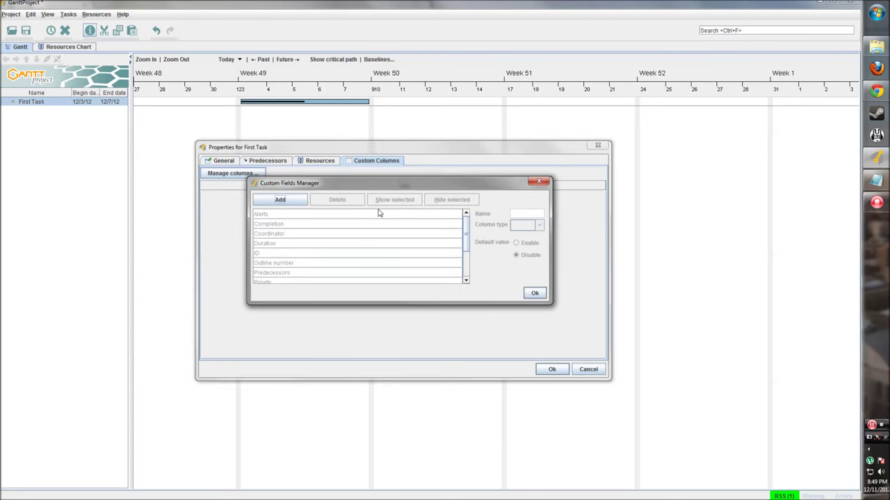
{"action": "scroll", "coordinate": [382, 236], "scroll_direction": "down", "scroll_amount": 2}
{"action": "scroll", "coordinate": [367, 222], "scroll_direction": "down", "scroll_amount": 2}
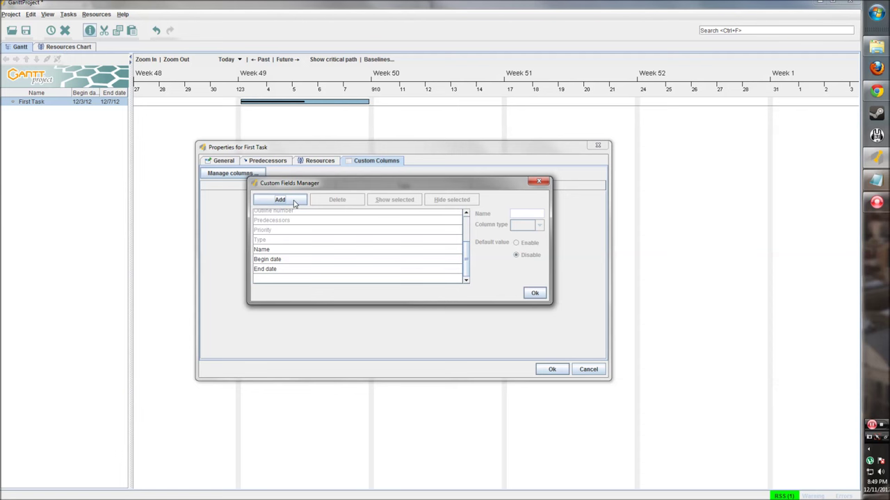
{"action": "left_click_drag", "start_coordinate": [549, 303], "coordinate": [595, 373]}
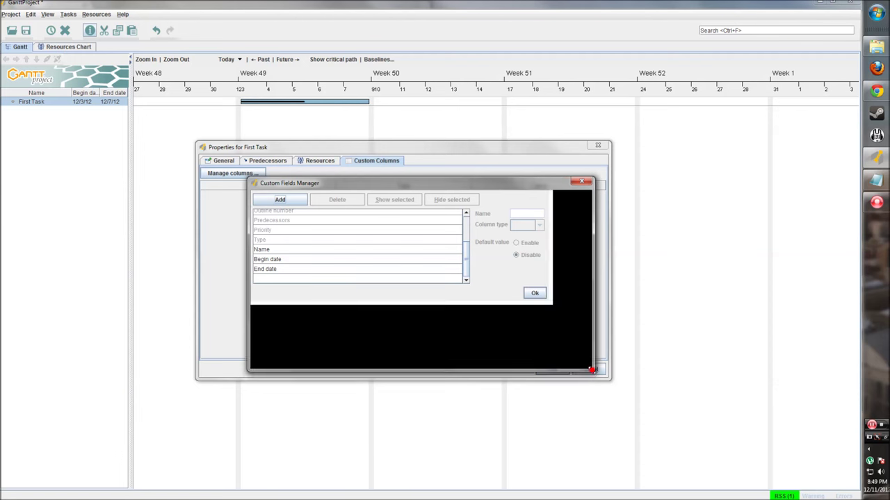
{"action": "left_click", "coordinate": [289, 202]}
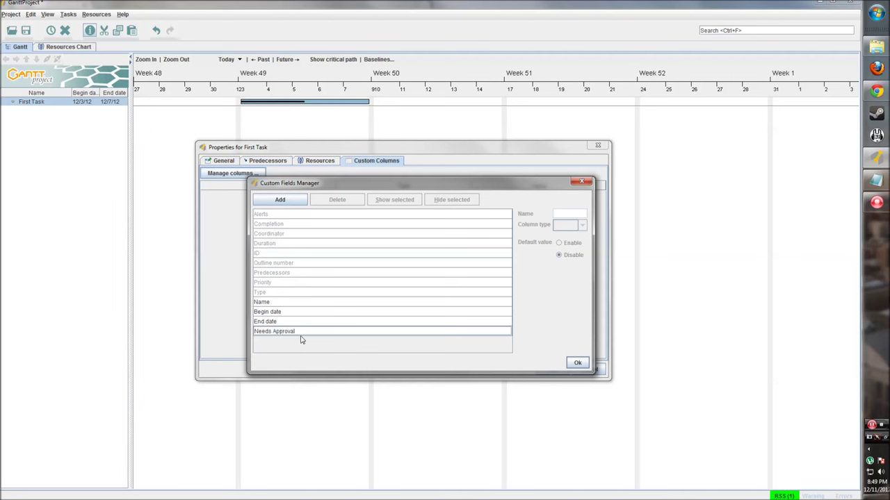
Make Needs Approval a Boolean column with default value True and save it.
{"action": "left_click", "coordinate": [308, 331]}
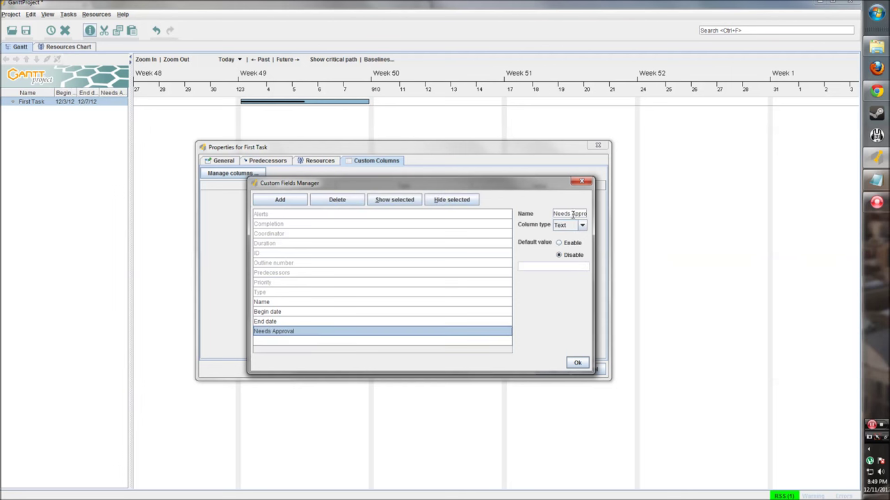
{"action": "left_click", "coordinate": [582, 225]}
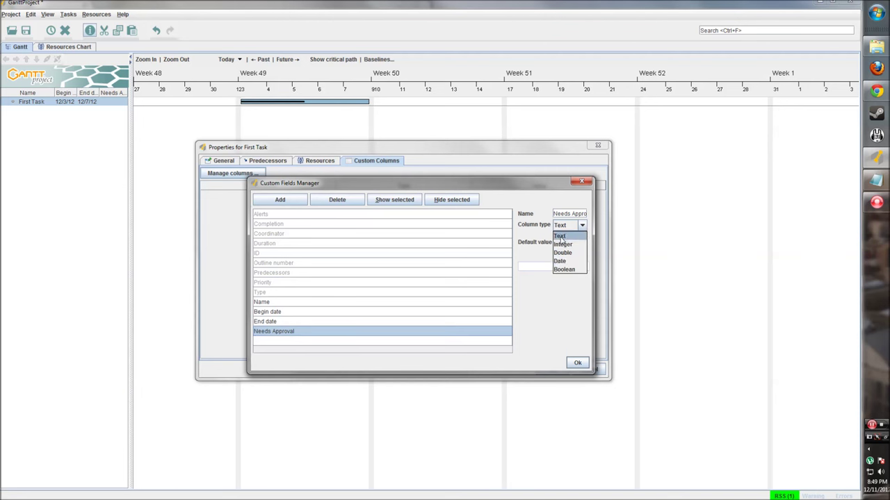
{"action": "left_click", "coordinate": [565, 271]}
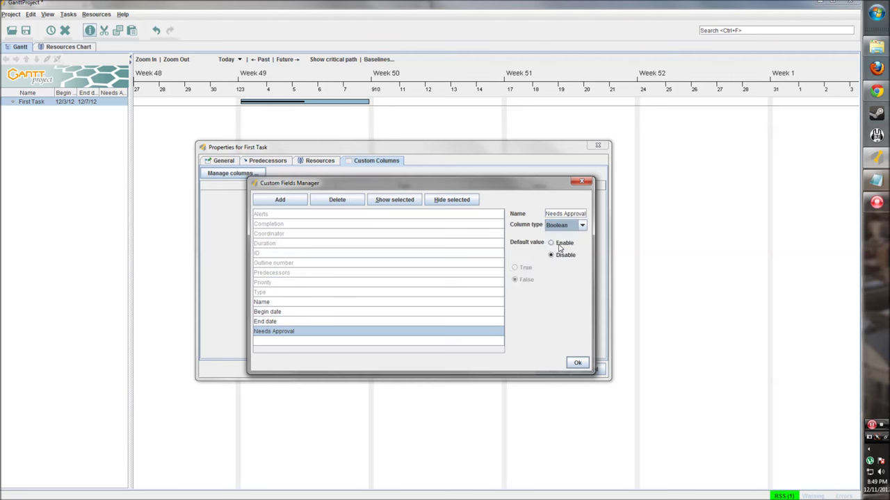
{"action": "left_click", "coordinate": [551, 243]}
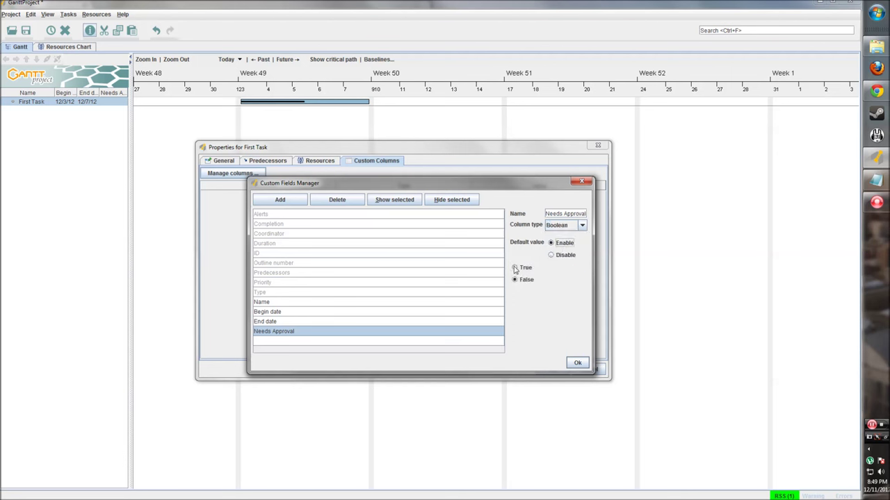
{"action": "left_click", "coordinate": [514, 268]}
{"action": "left_click", "coordinate": [578, 363]}
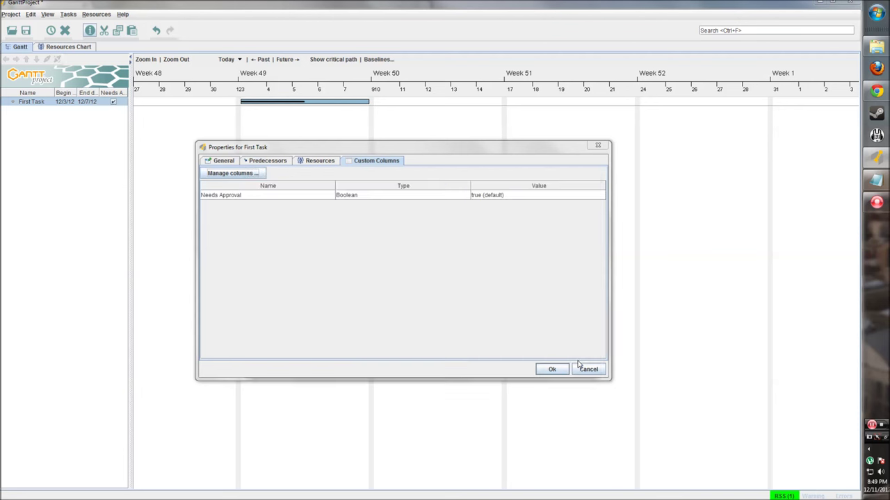
Cycle through First Task's General, Predecessors, Resources and Custom Columns tabs.
{"action": "left_click", "coordinate": [223, 160]}
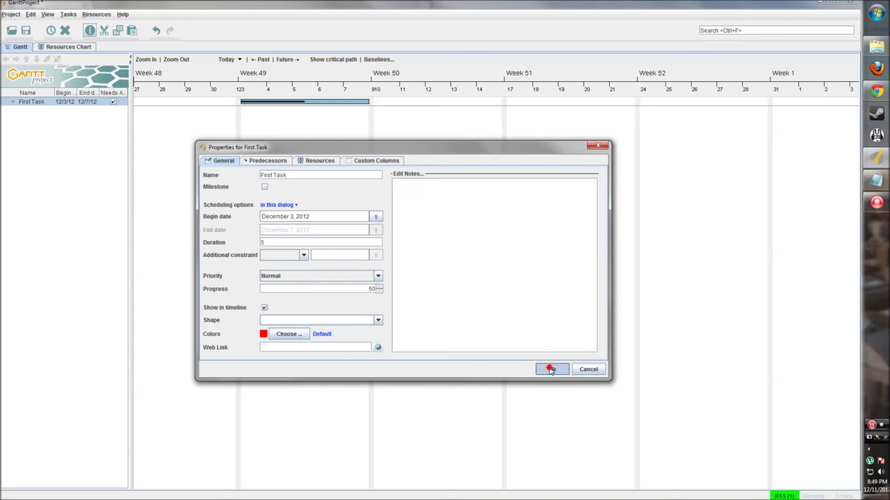
{"action": "left_click", "coordinate": [271, 161]}
{"action": "left_click", "coordinate": [301, 161]}
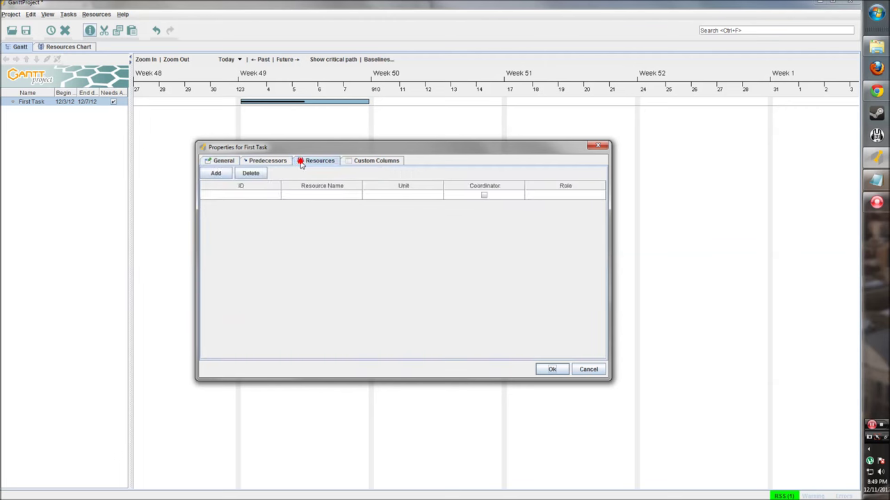
{"action": "left_click", "coordinate": [376, 161]}
{"action": "left_click", "coordinate": [229, 162]}
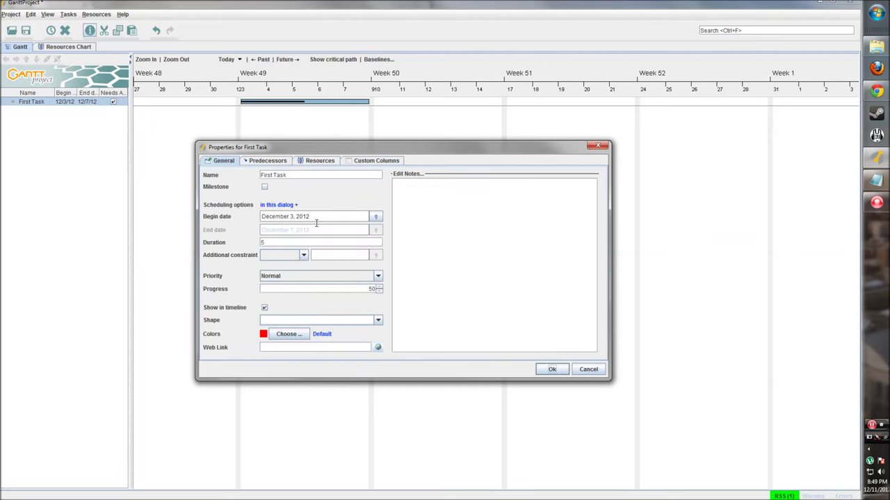
Apply the red colour with Ok and extend First Task to end on December 11.
{"action": "left_click", "coordinate": [550, 369]}
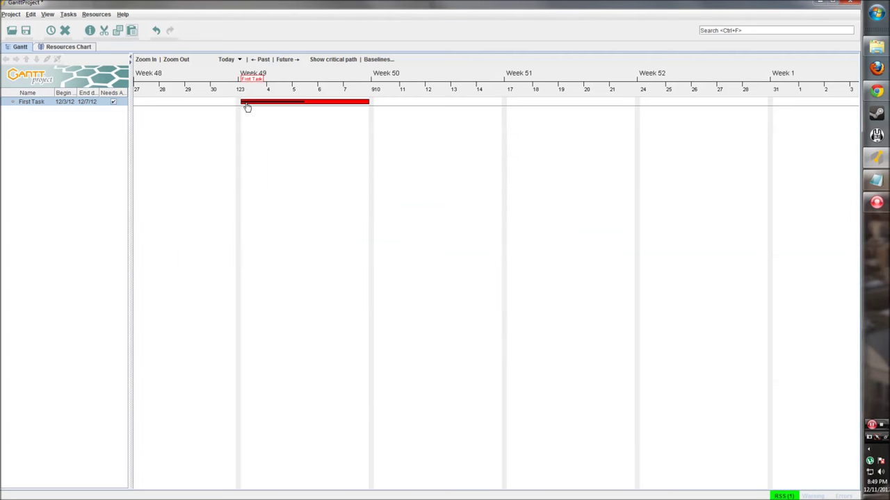
{"action": "left_click", "coordinate": [305, 117]}
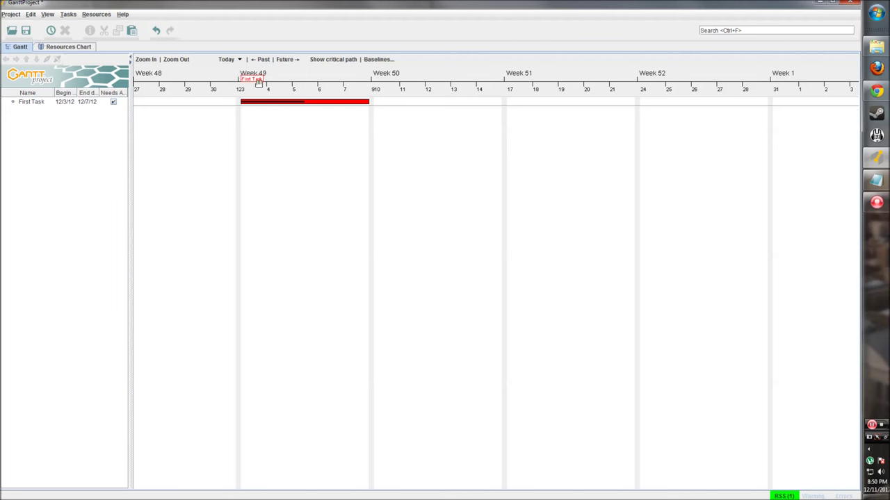
{"action": "left_click_drag", "start_coordinate": [369, 102], "coordinate": [426, 101]}
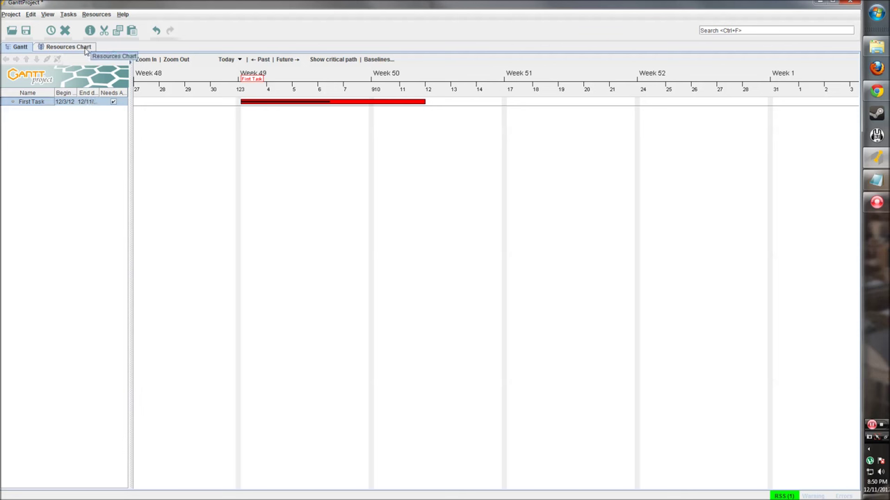
Switch to the Resources Chart and check its context menus for an add-resource option.
{"action": "left_click", "coordinate": [89, 48]}
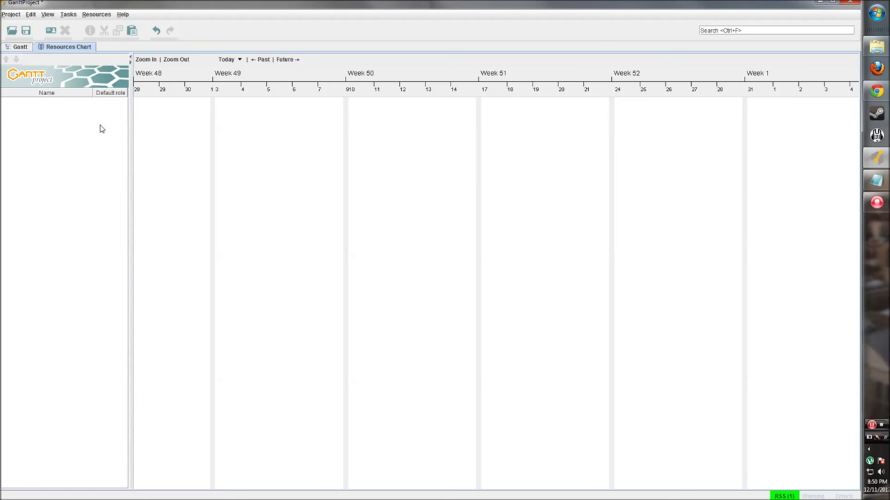
{"action": "right_click", "coordinate": [203, 129]}
{"action": "right_click", "coordinate": [73, 109]}
{"action": "left_click", "coordinate": [57, 116]}
{"action": "right_click", "coordinate": [37, 117]}
{"action": "left_click", "coordinate": [62, 169]}
Start a new resource, entering the person's name, phone number and e-mail in its dialog.
{"action": "left_click", "coordinate": [52, 33]}
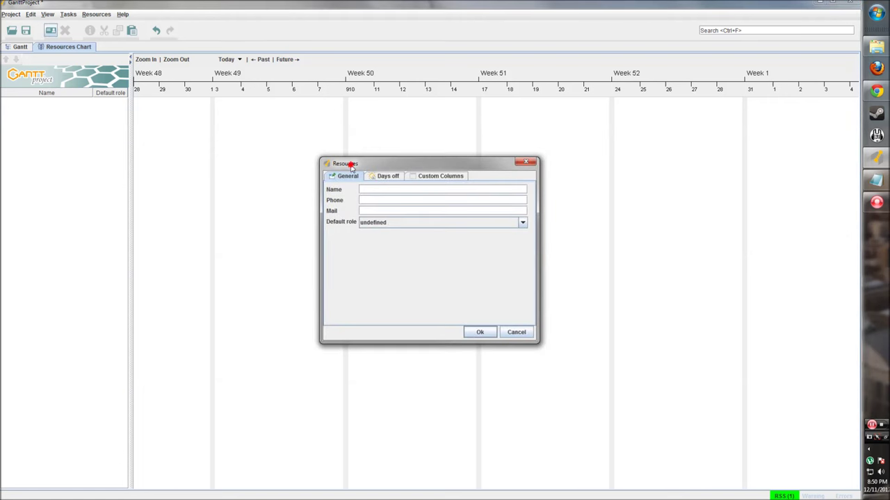
{"action": "left_click_drag", "start_coordinate": [352, 166], "coordinate": [305, 146]}
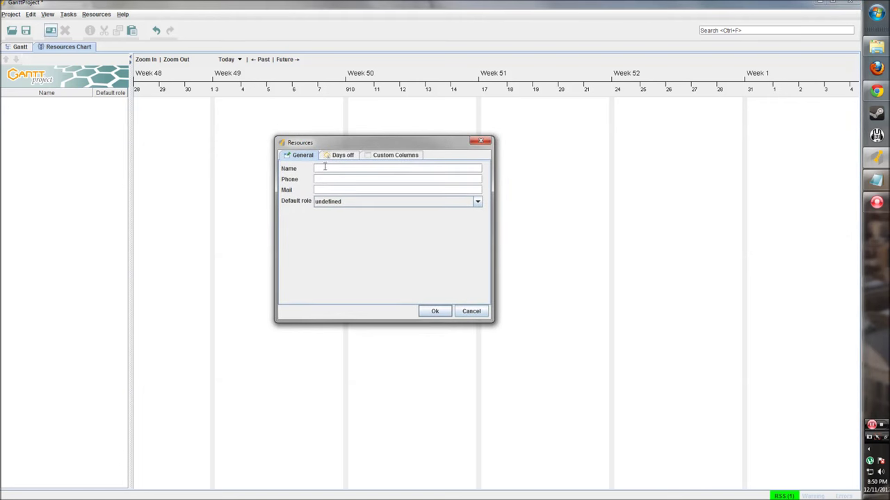
{"action": "left_click_drag", "start_coordinate": [417, 142], "coordinate": [489, 148]}
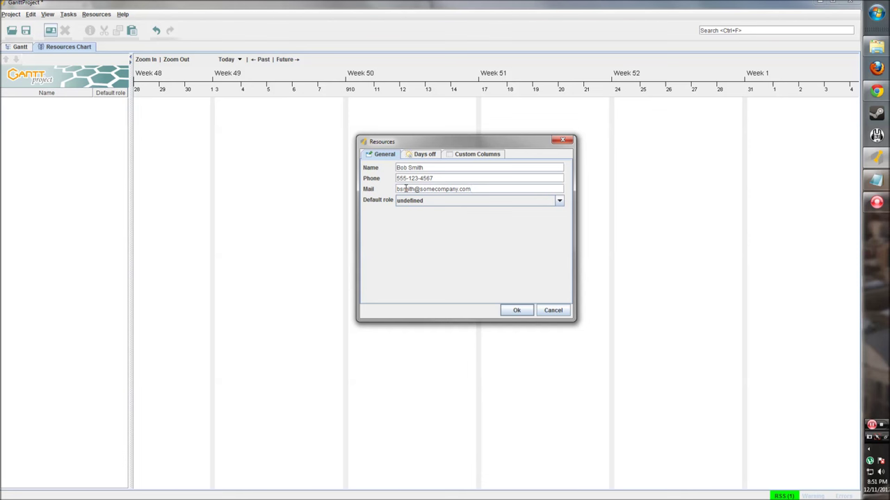
{"action": "left_click", "coordinate": [559, 201]}
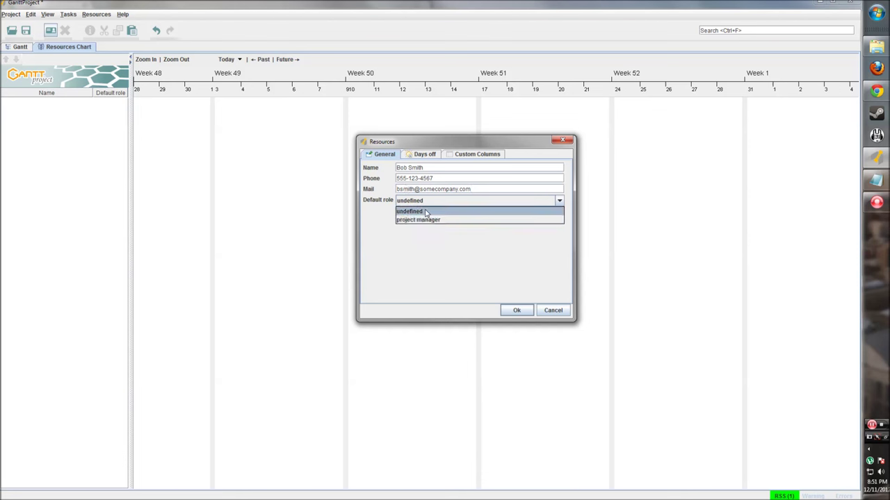
Leave the new resource's default role set to undefined.
{"action": "left_click", "coordinate": [422, 238]}
{"action": "left_click", "coordinate": [424, 203]}
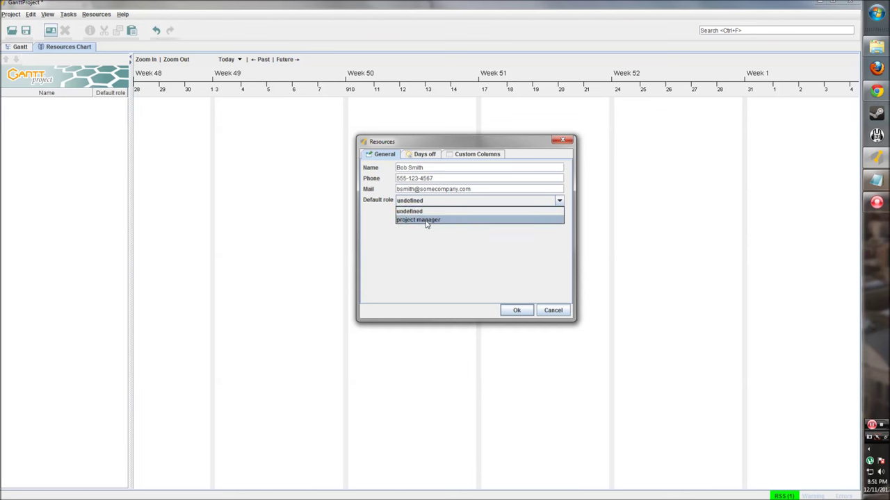
{"action": "left_click", "coordinate": [428, 212]}
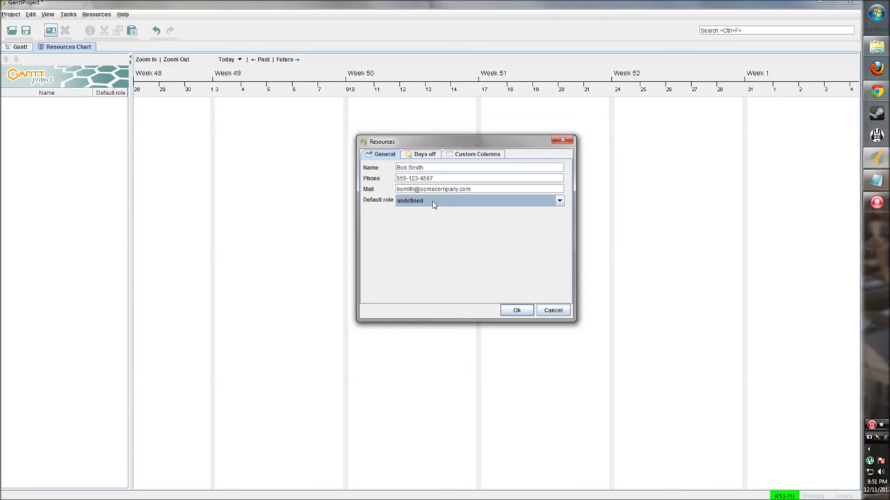
{"action": "left_click", "coordinate": [560, 203]}
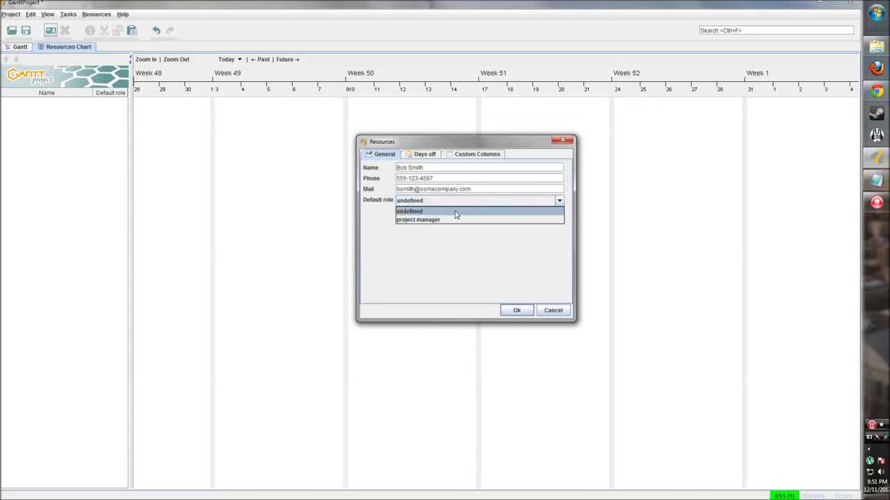
{"action": "left_click", "coordinate": [425, 241]}
{"action": "left_click", "coordinate": [434, 203]}
{"action": "left_click", "coordinate": [423, 236]}
{"action": "left_click", "coordinate": [425, 203]}
{"action": "left_click", "coordinate": [418, 214]}
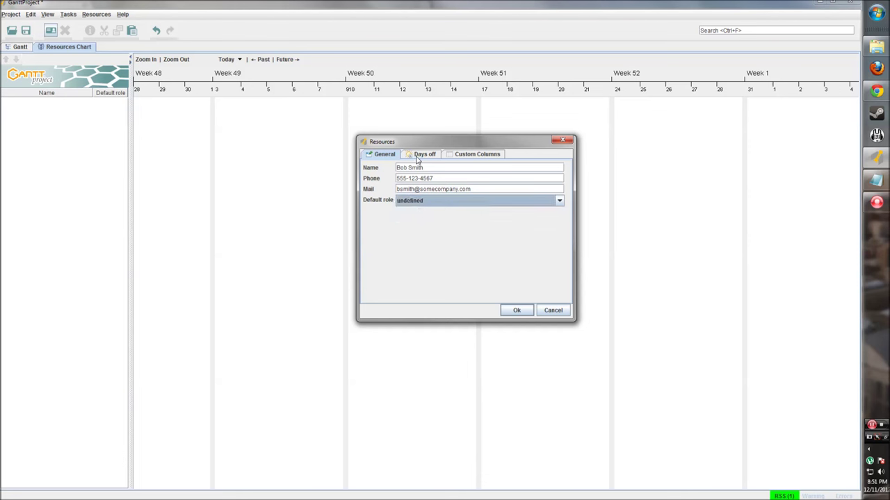
Look over the Days off tab, then open Manage columns on the Custom Columns tab.
{"action": "left_click", "coordinate": [420, 154]}
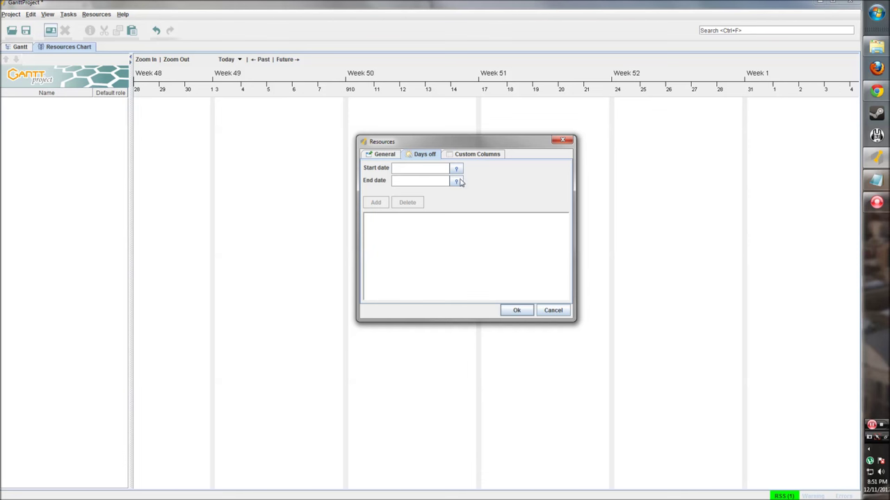
{"action": "left_click", "coordinate": [402, 169]}
{"action": "left_click", "coordinate": [456, 155]}
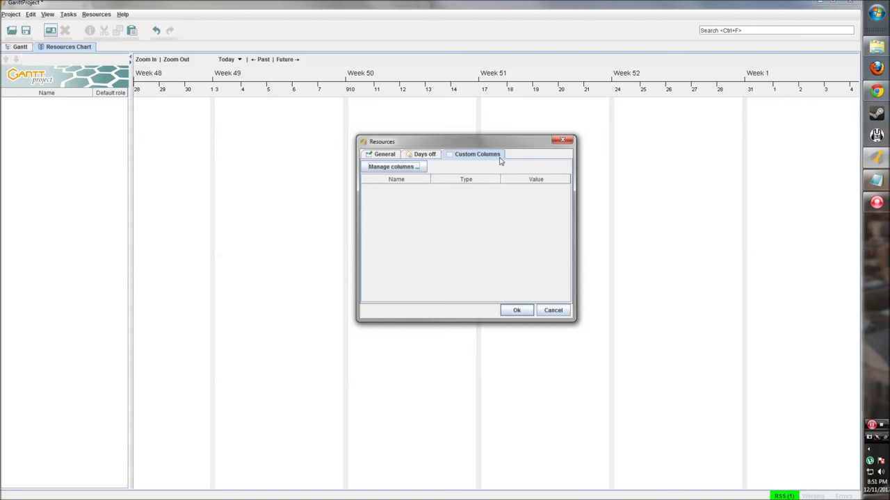
{"action": "left_click", "coordinate": [410, 169]}
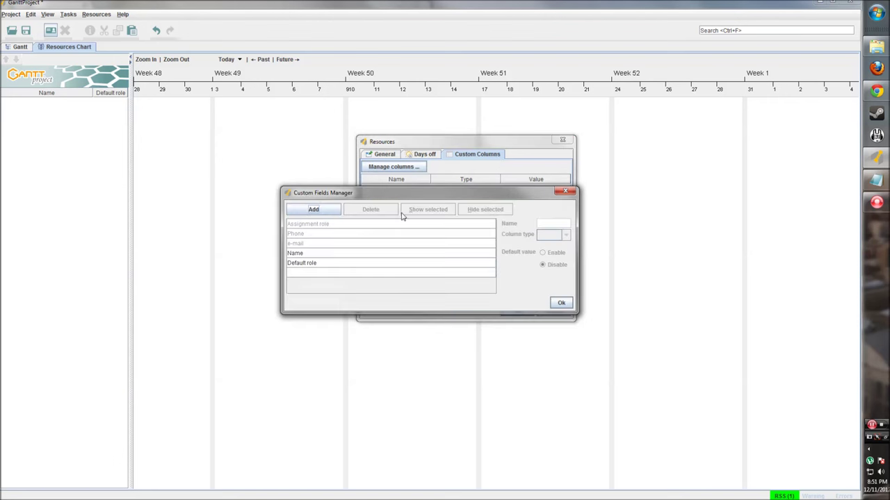
Add a new resource custom column named Full Time.
{"action": "left_click_drag", "start_coordinate": [401, 194], "coordinate": [478, 145]}
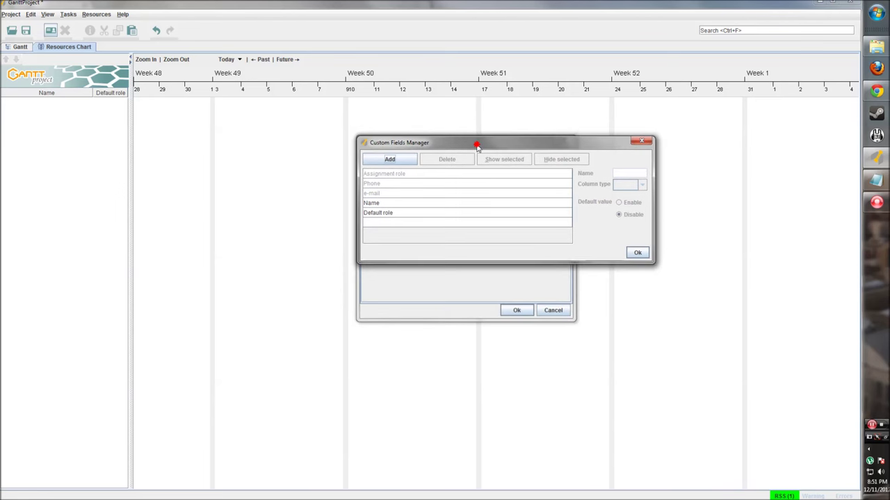
{"action": "left_click", "coordinate": [398, 160]}
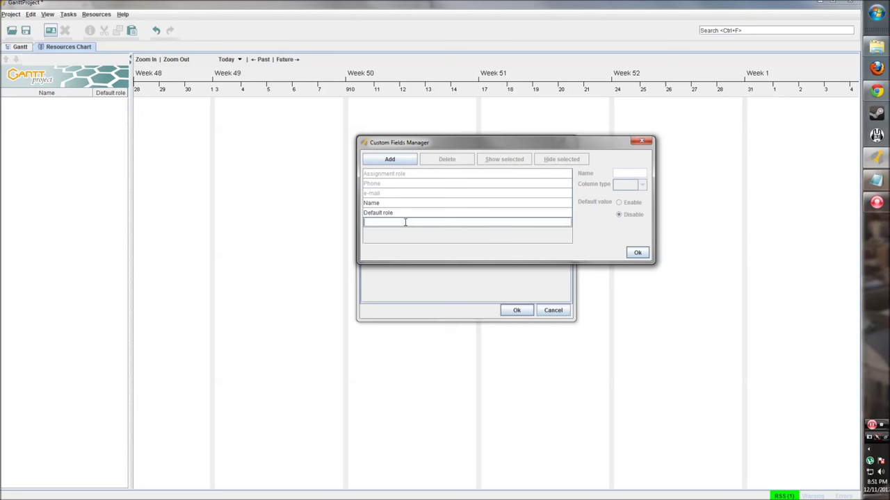
{"action": "type", "text": "Full Time"}
{"action": "left_click", "coordinate": [638, 252]}
{"action": "left_click", "coordinate": [393, 167]}
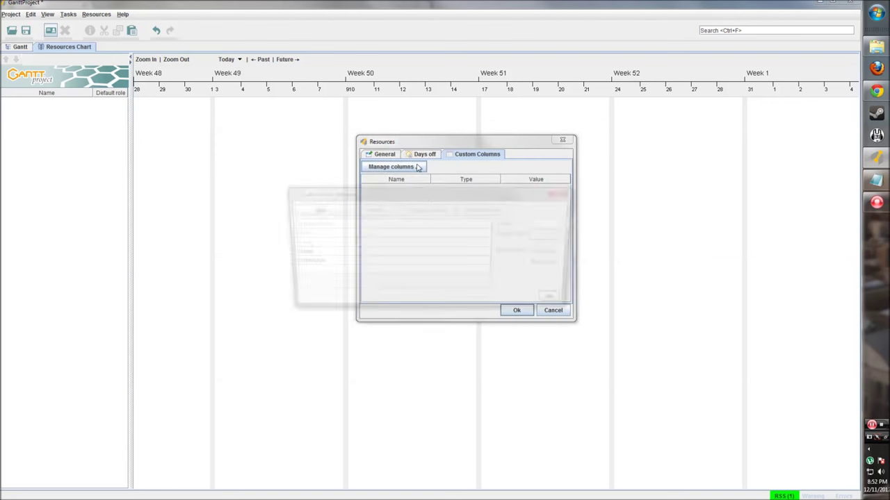
{"action": "left_click", "coordinate": [341, 263]}
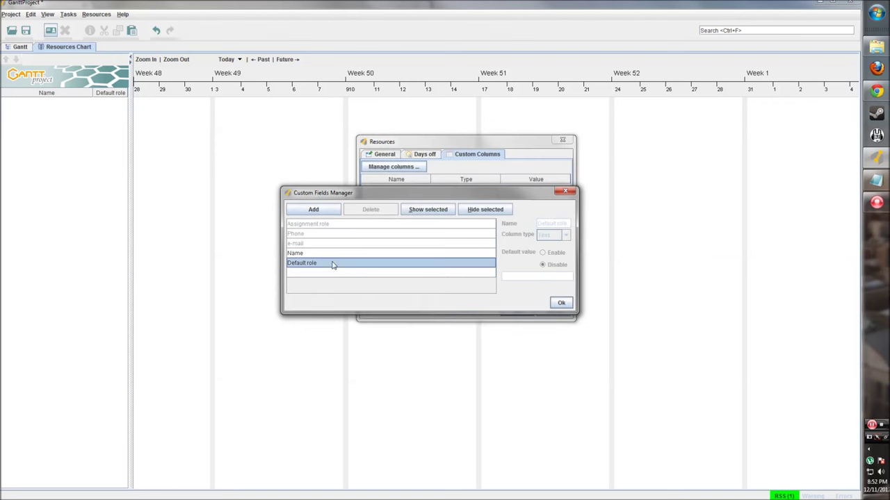
{"action": "left_click_drag", "start_coordinate": [332, 193], "coordinate": [333, 203]}
{"action": "left_click", "coordinate": [314, 219]}
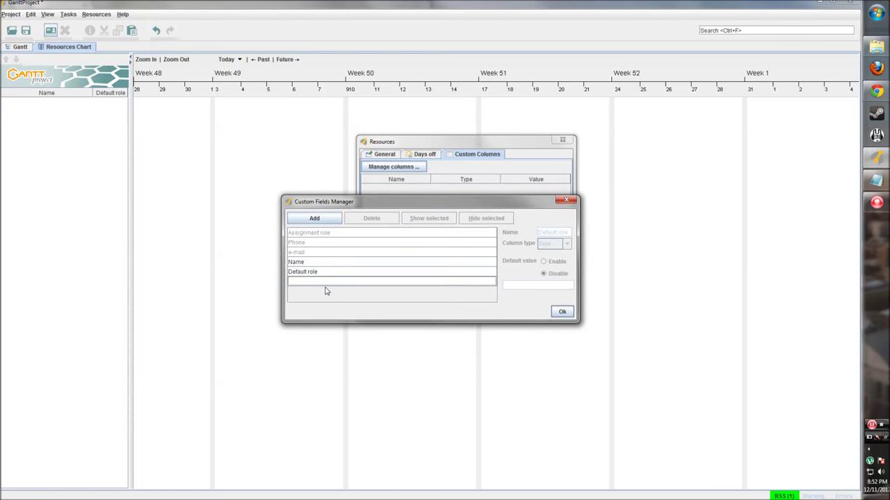
{"action": "type", "text": "Full Time"}
Make Full Time a Boolean column defaulting to true, and add another column.
{"action": "left_click", "coordinate": [383, 271]}
{"action": "left_click", "coordinate": [366, 283]}
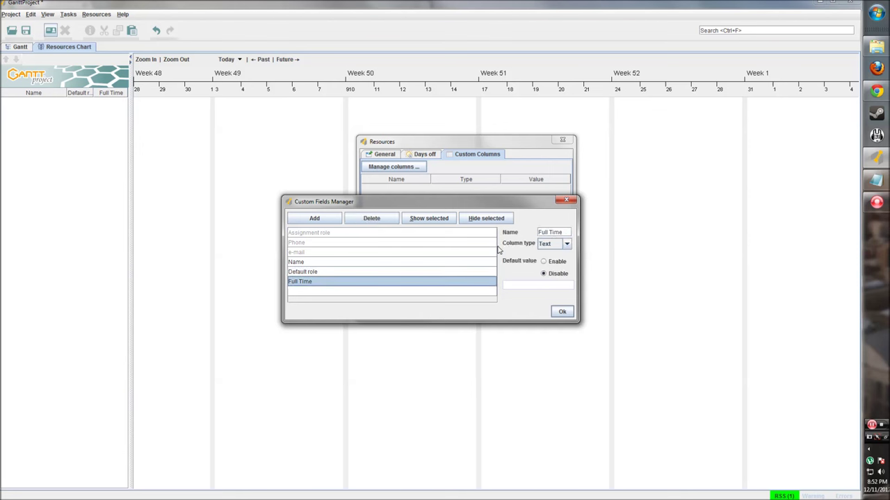
{"action": "left_click", "coordinate": [566, 244]}
{"action": "left_click", "coordinate": [555, 288]}
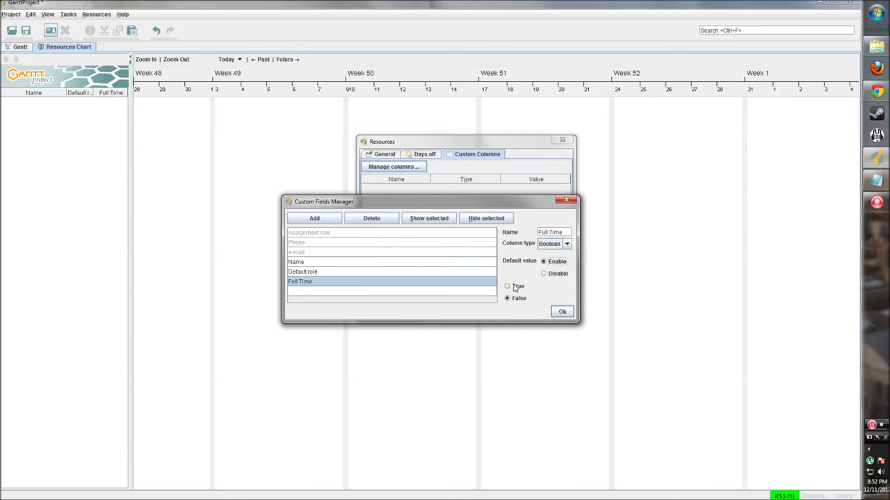
{"action": "left_click", "coordinate": [508, 287]}
{"action": "left_click", "coordinate": [431, 298]}
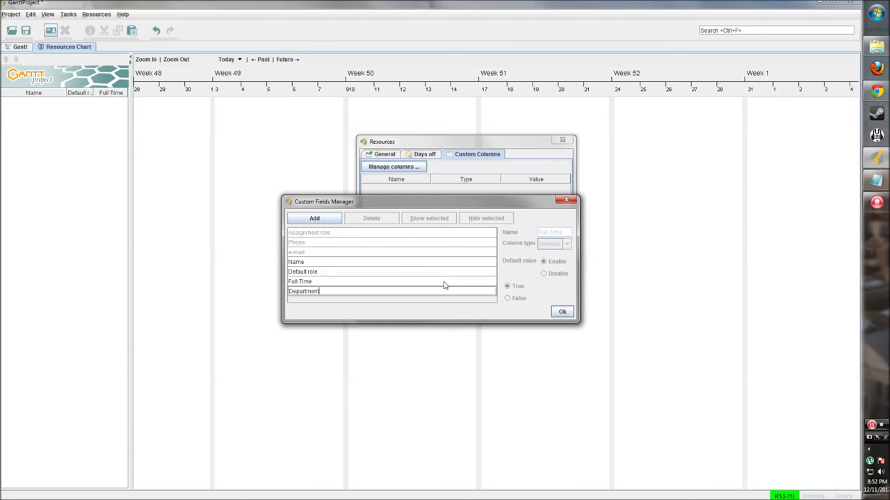
Keep Department as a Text column with a default value, and save the custom columns.
{"action": "key", "text": "Return"}
{"action": "left_click", "coordinate": [566, 244]}
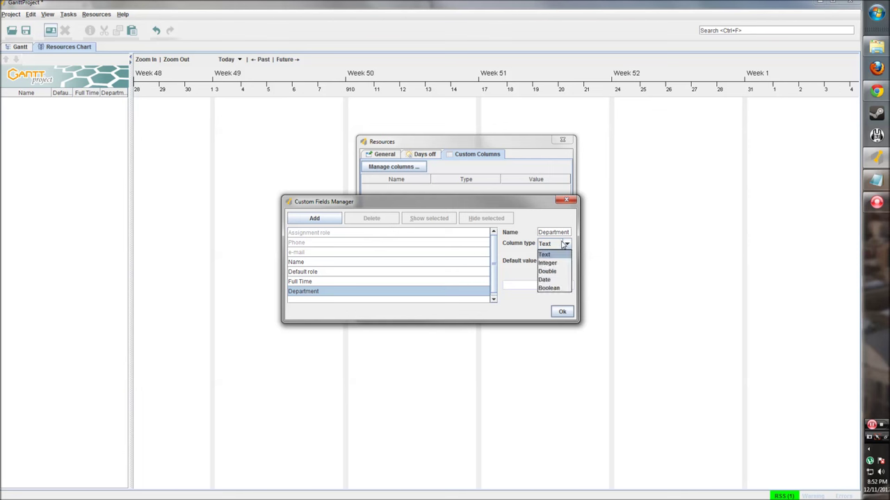
{"action": "left_click", "coordinate": [553, 255]}
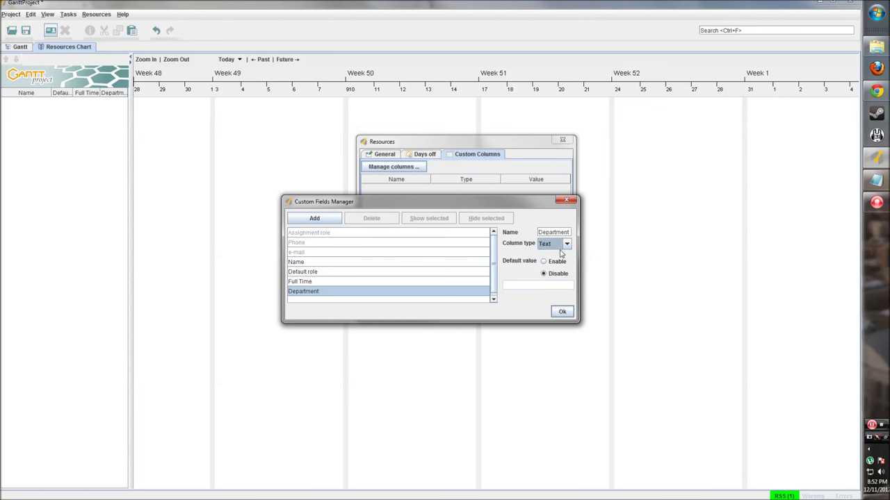
{"action": "left_click", "coordinate": [545, 262]}
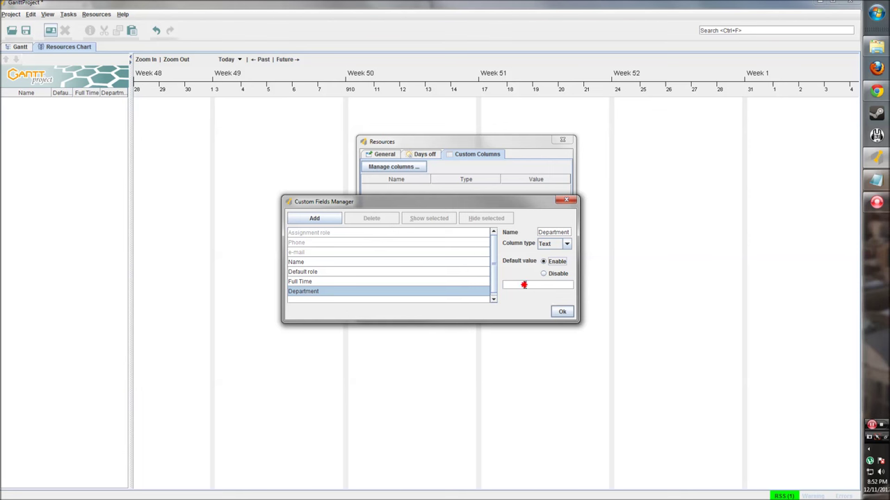
{"action": "left_click", "coordinate": [524, 285]}
{"action": "left_click", "coordinate": [457, 282]}
{"action": "left_click", "coordinate": [445, 291]}
{"action": "left_click", "coordinate": [562, 311]}
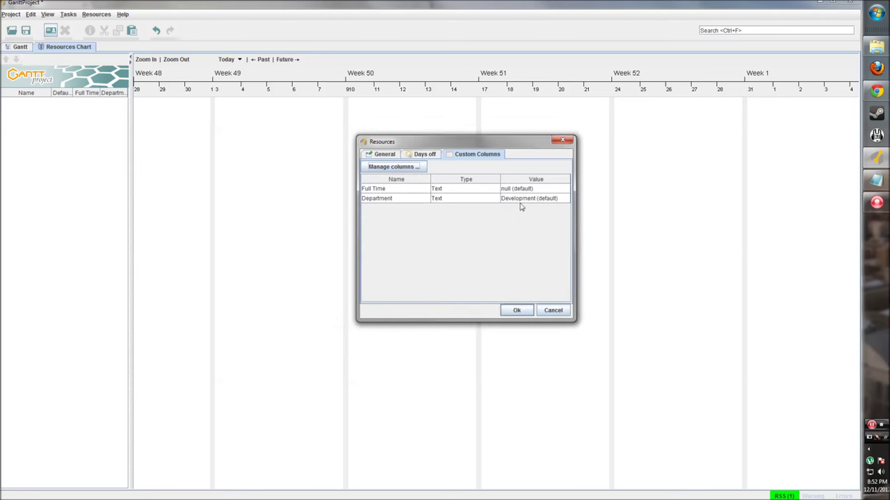
Review the resource's tabs and add the new resource to the list.
{"action": "left_click", "coordinate": [412, 156]}
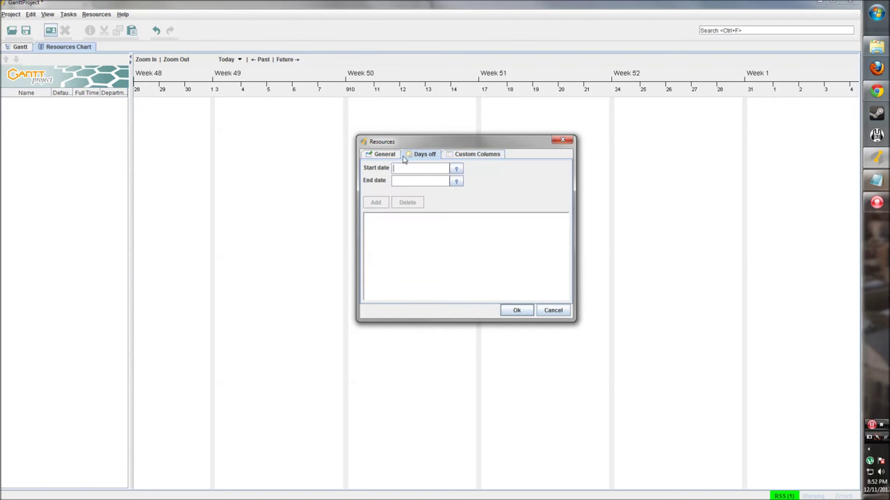
{"action": "left_click", "coordinate": [396, 156]}
{"action": "left_click", "coordinate": [471, 155]}
{"action": "left_click", "coordinate": [388, 156]}
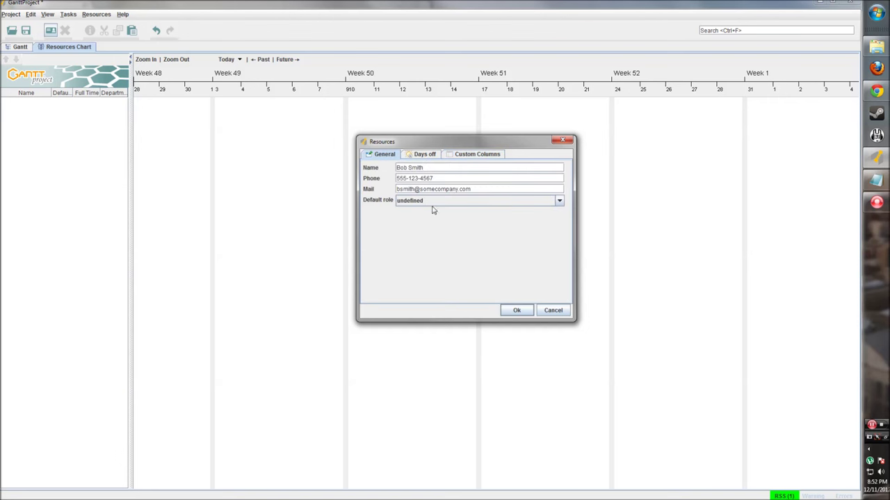
{"action": "left_click", "coordinate": [521, 311]}
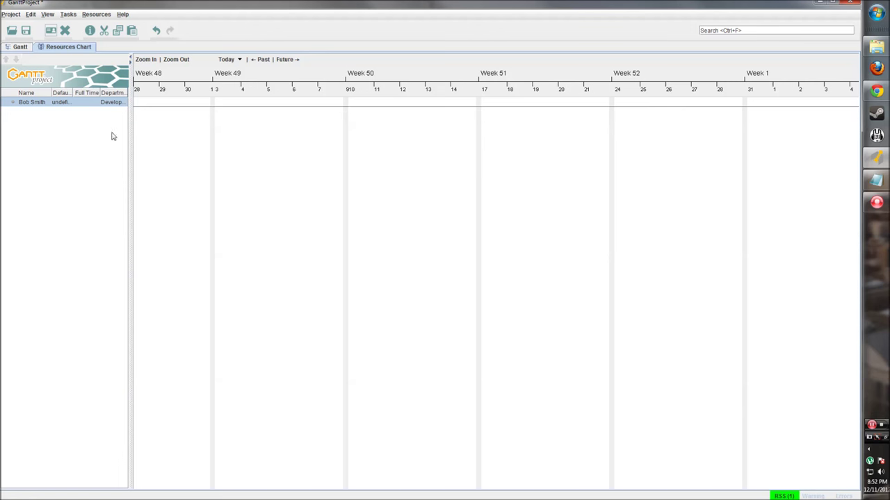
Widen the resource table and enter t as the resource's Full Time value.
{"action": "left_click_drag", "start_coordinate": [132, 77], "coordinate": [187, 78]}
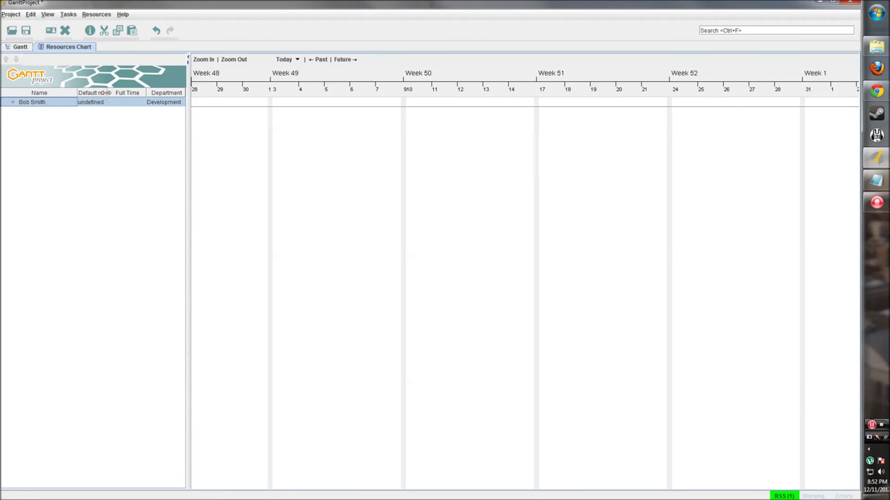
{"action": "left_click_drag", "start_coordinate": [106, 93], "coordinate": [109, 91]}
{"action": "left_click", "coordinate": [133, 100]}
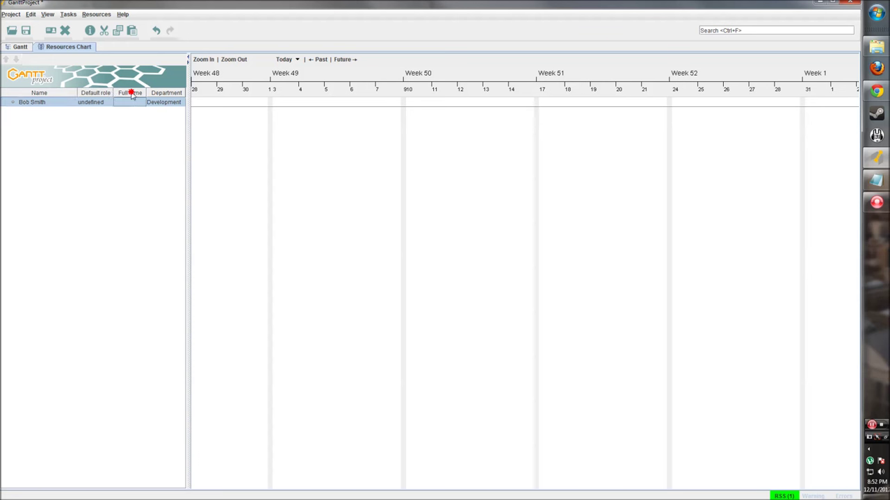
{"action": "left_click", "coordinate": [130, 100]}
{"action": "left_click", "coordinate": [132, 99]}
{"action": "type", "text": "t"}
{"action": "key", "text": "Tab"}
{"action": "left_click", "coordinate": [189, 122]}
{"action": "left_click_drag", "start_coordinate": [189, 122], "coordinate": [203, 122]}
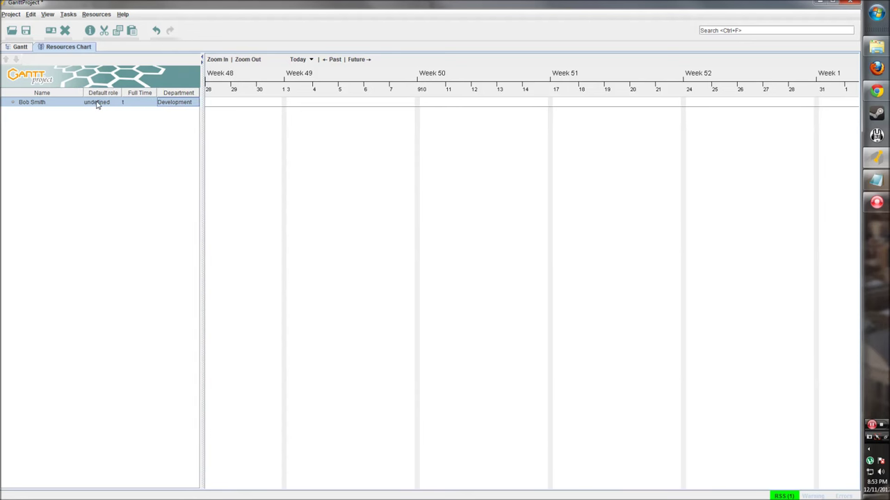
{"action": "left_click", "coordinate": [42, 103]}
{"action": "right_click", "coordinate": [19, 106]}
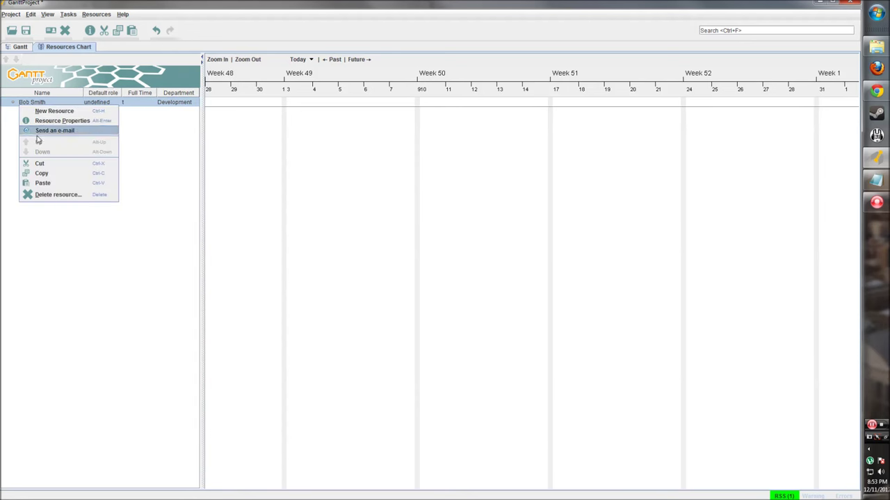
Dismiss the resource actions, check the Gantt and Resources Chart views, and open the Project menu.
{"action": "left_click", "coordinate": [90, 221]}
{"action": "right_click", "coordinate": [44, 102]}
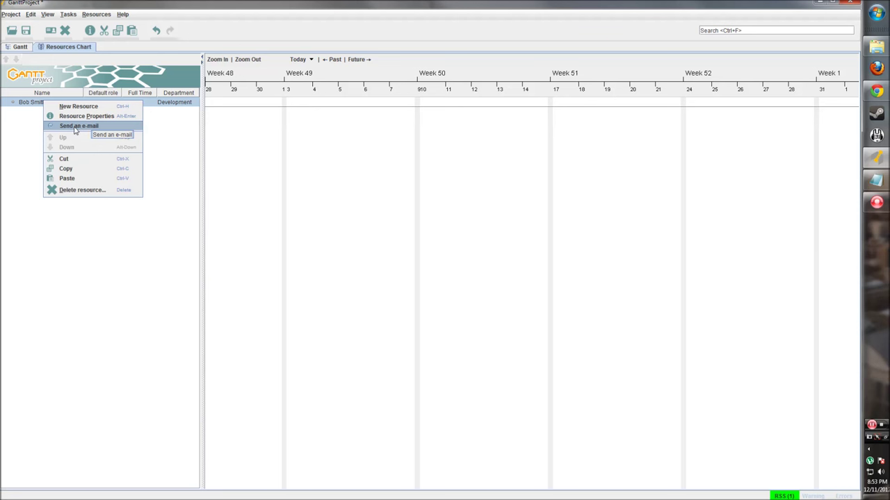
{"action": "left_click", "coordinate": [27, 114]}
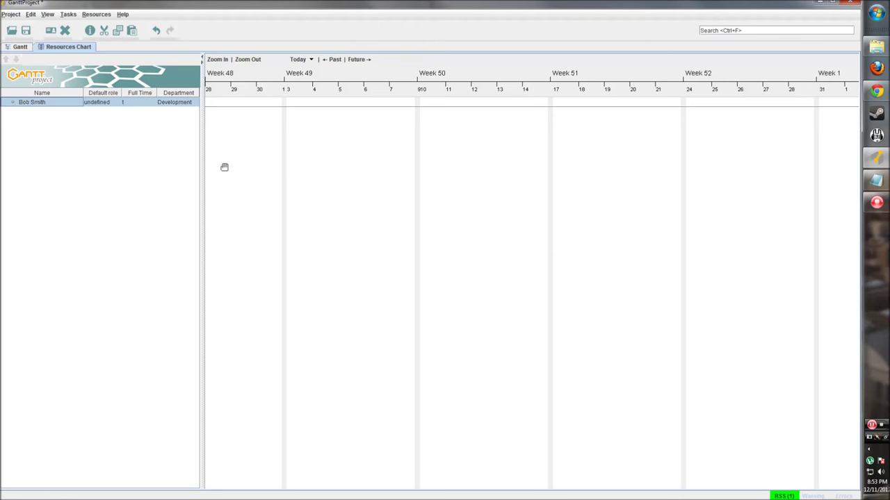
{"action": "left_click", "coordinate": [20, 46]}
{"action": "left_click", "coordinate": [83, 49]}
{"action": "left_click", "coordinate": [10, 14]}
{"action": "mouse_move", "coordinate": [31, 13]}
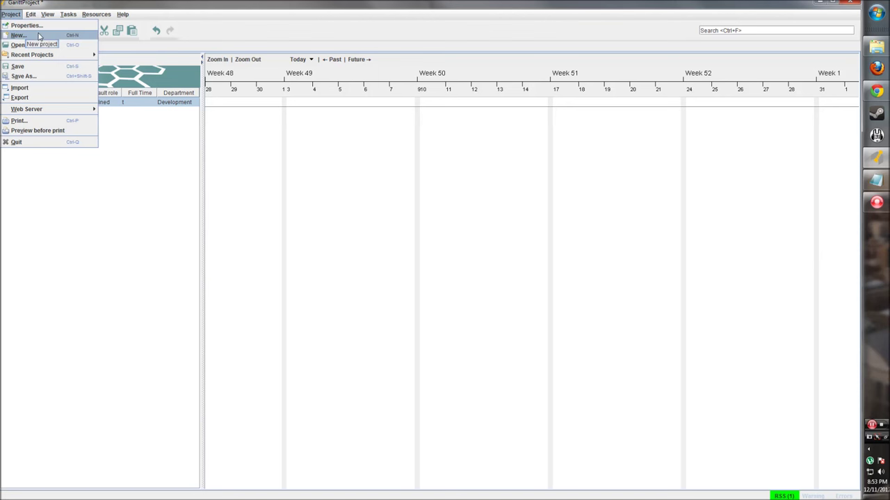
Start a new project without saving the current one, naming it Tutorial Project.
{"action": "left_click", "coordinate": [38, 34]}
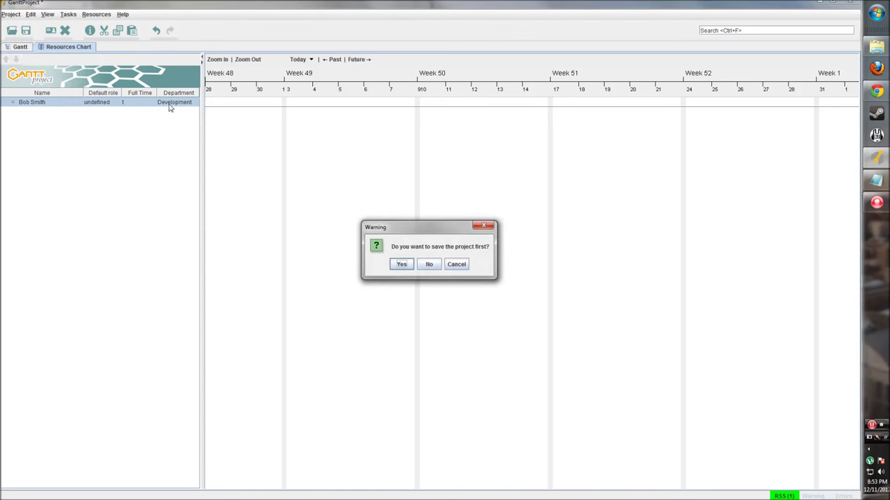
{"action": "left_click", "coordinate": [429, 264]}
{"action": "left_click", "coordinate": [423, 185]}
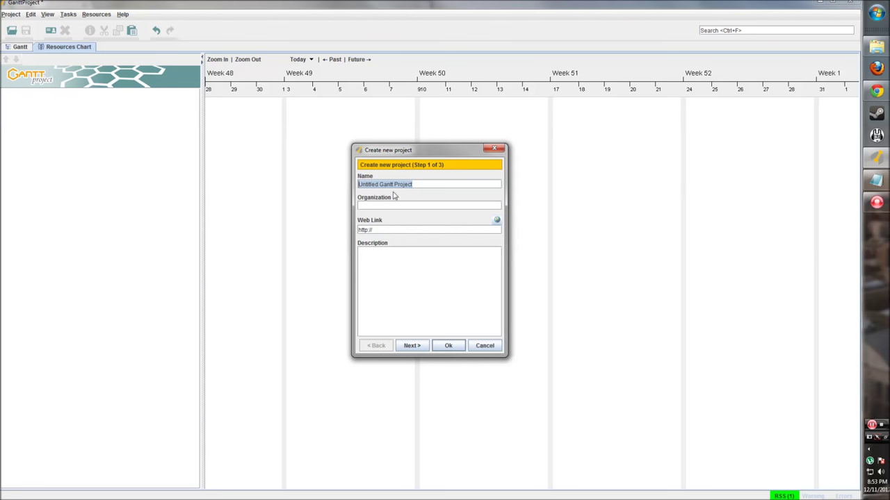
{"action": "left_click", "coordinate": [438, 185]}
{"action": "left_click_drag", "start_coordinate": [432, 185], "coordinate": [348, 188]}
{"action": "type", "text": "Tutoria"}
Set organization Somecompany and a tutorial-project description, then continue.
{"action": "left_click", "coordinate": [448, 205]}
{"action": "left_click_drag", "start_coordinate": [452, 227], "coordinate": [357, 230]}
{"action": "left_click", "coordinate": [378, 231]}
{"action": "left_click", "coordinate": [376, 230]}
{"action": "left_click", "coordinate": [372, 230]}
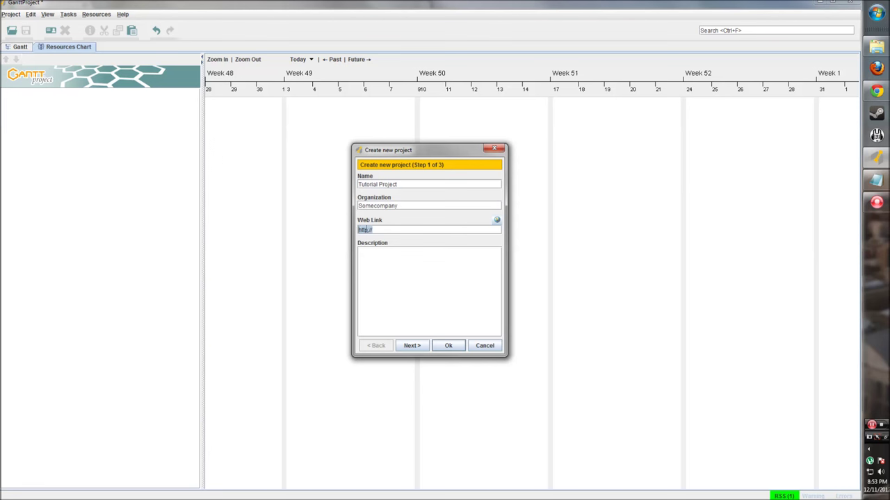
{"action": "left_click", "coordinate": [382, 230]}
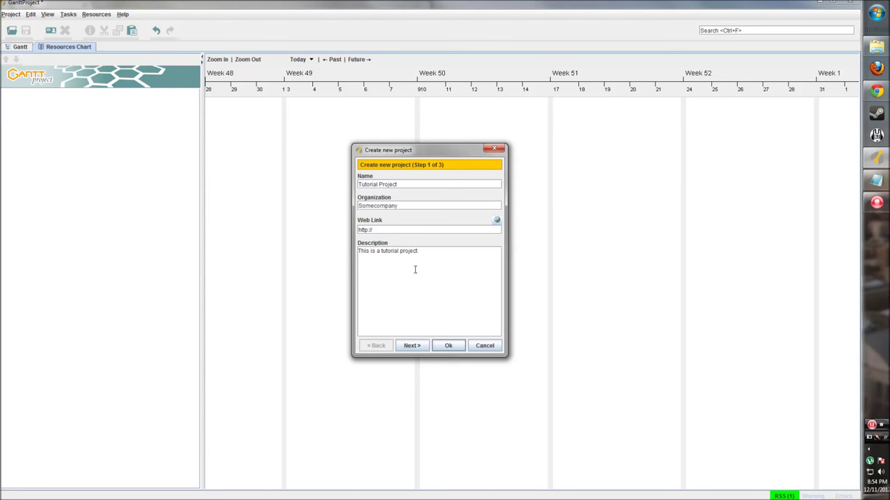
{"action": "left_click", "coordinate": [413, 347]}
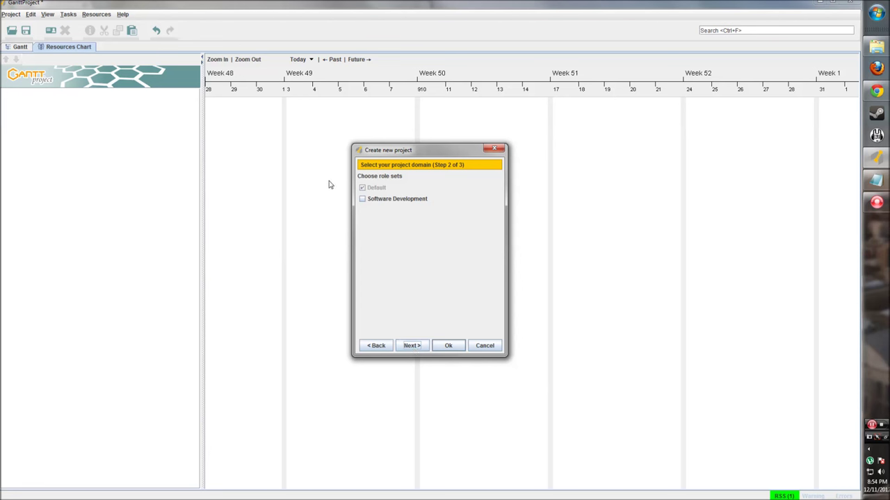
Check the Software Development role set and continue to the weekends step.
{"action": "mouse_move", "coordinate": [368, 191]}
{"action": "left_click", "coordinate": [362, 199]}
{"action": "left_click", "coordinate": [417, 348]}
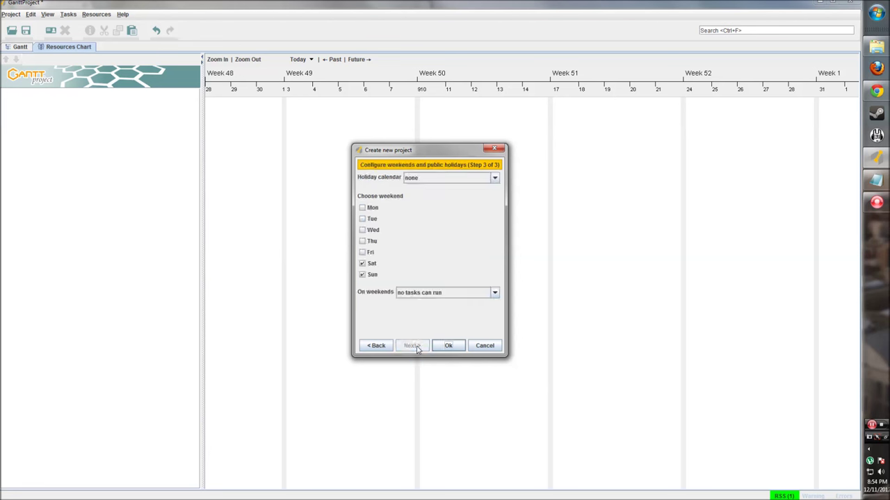
Choose the United States holiday calendar, keep no tasks on weekends, and create the project.
{"action": "left_click", "coordinate": [451, 179]}
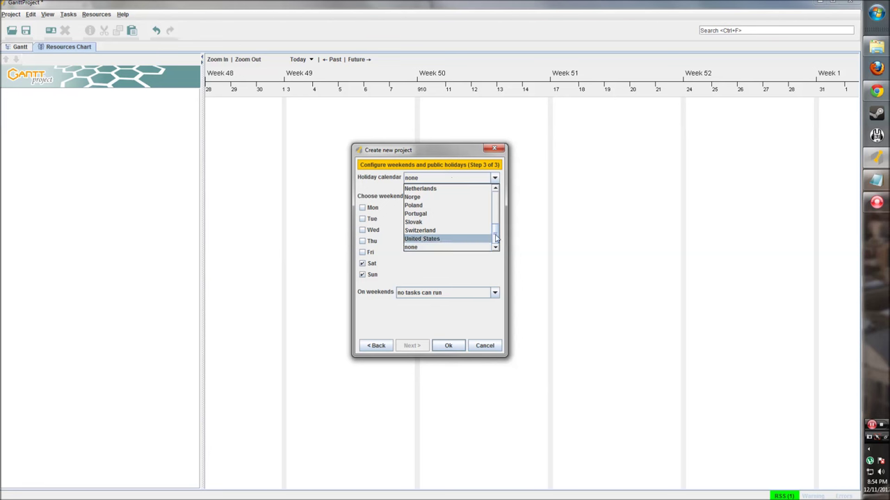
{"action": "mouse_move", "coordinate": [496, 240]}
{"action": "left_mouse_down"}
{"action": "mouse_move", "coordinate": [498, 192]}
{"action": "mouse_move", "coordinate": [493, 239]}
{"action": "left_mouse_up"}
{"action": "left_click", "coordinate": [426, 241]}
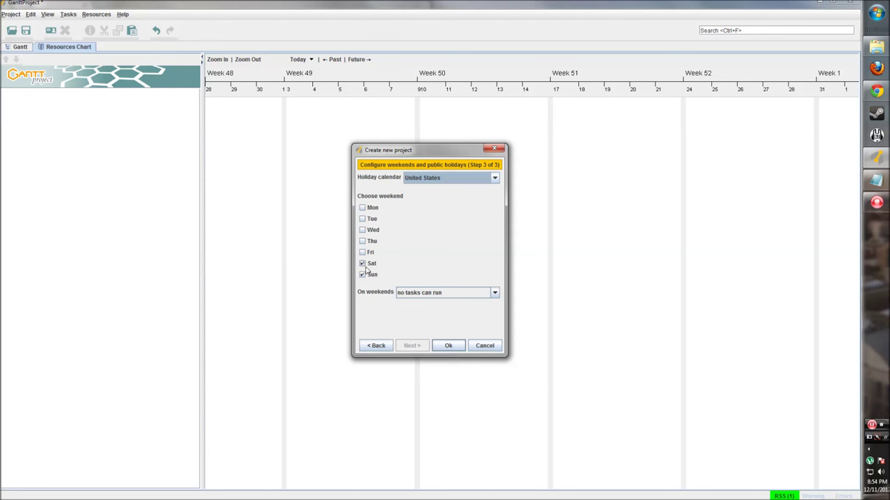
{"action": "left_click", "coordinate": [493, 292]}
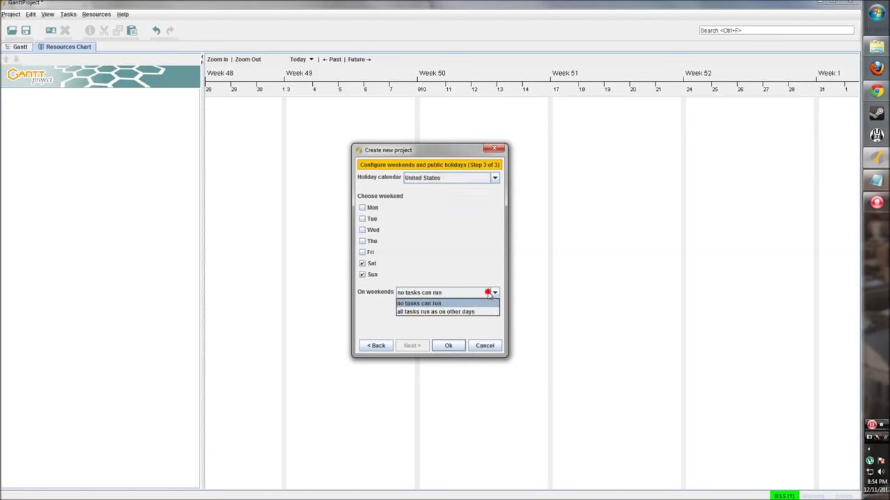
{"action": "left_click", "coordinate": [439, 304]}
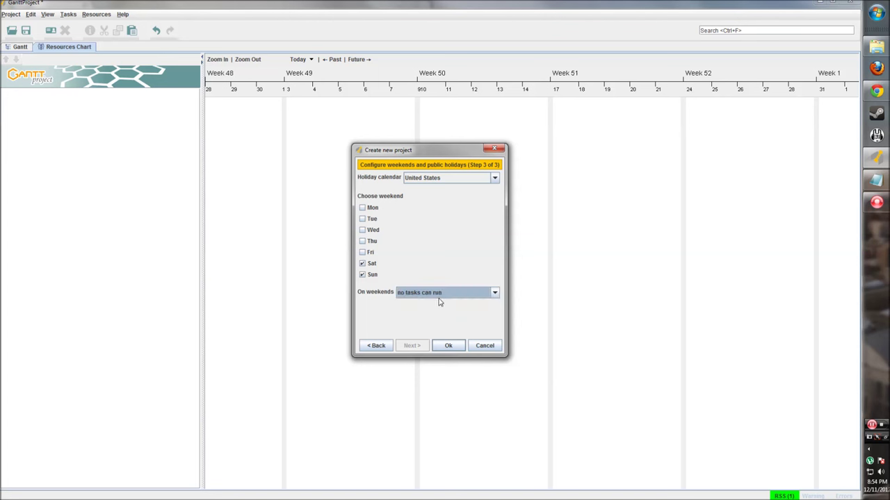
{"action": "left_click", "coordinate": [447, 346]}
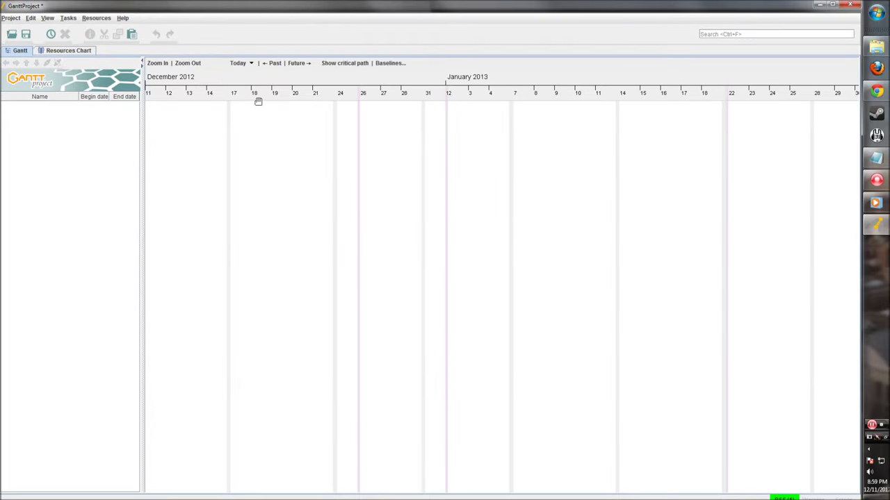
Maximize the window and add tasks Design the page and Code html for page.
{"action": "left_click", "coordinate": [831, 6]}
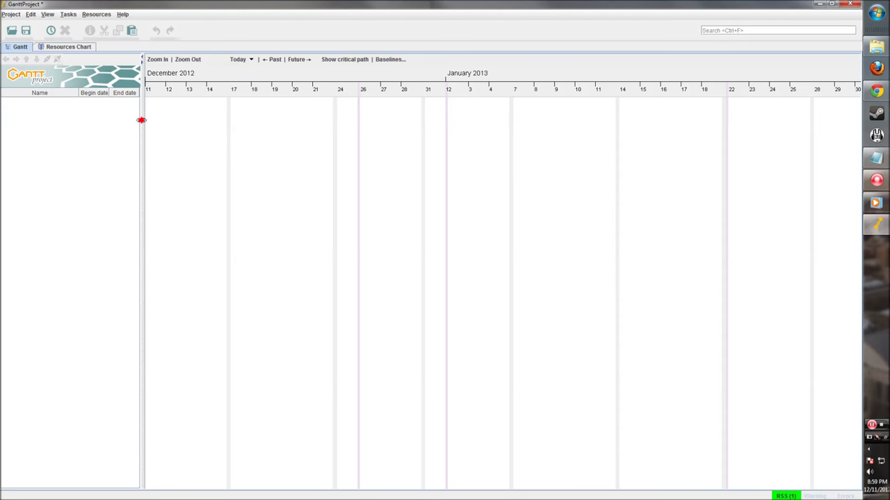
{"action": "left_click_drag", "start_coordinate": [141, 120], "coordinate": [137, 121]}
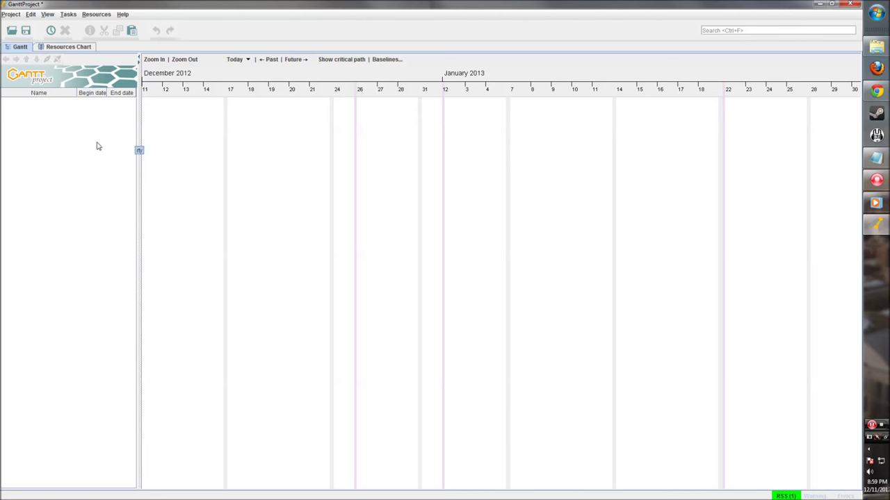
{"action": "left_click", "coordinate": [51, 31]}
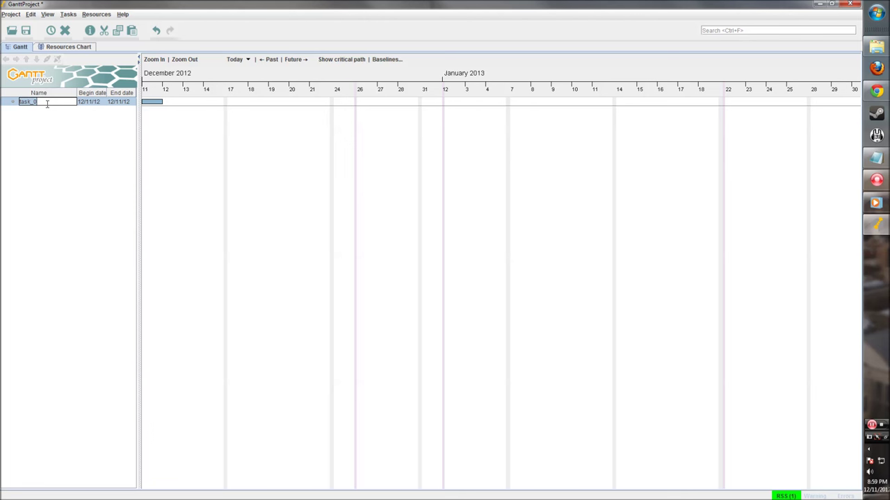
{"action": "type", "text": "Design the page"}
{"action": "right_click", "coordinate": [49, 126]}
{"action": "left_click", "coordinate": [72, 133]}
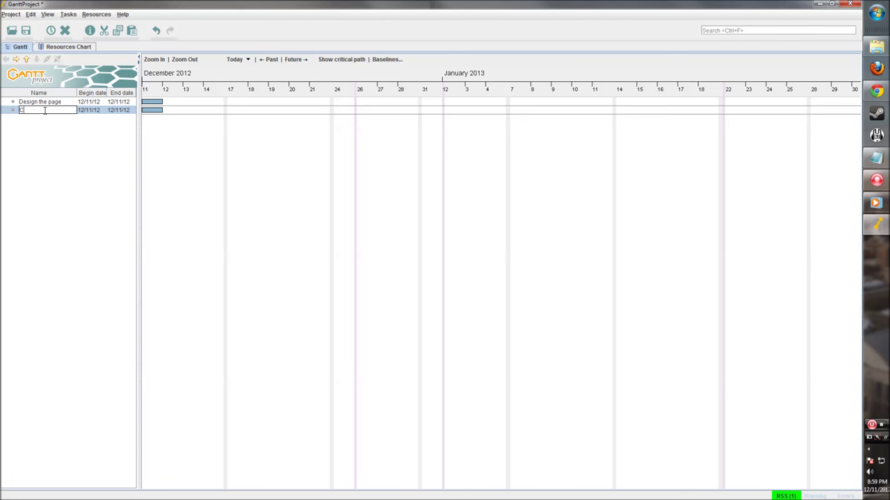
{"action": "type", "text": "Code html for page"}
Add tasks Code javascript for page and Release the page.
{"action": "right_click", "coordinate": [64, 132]}
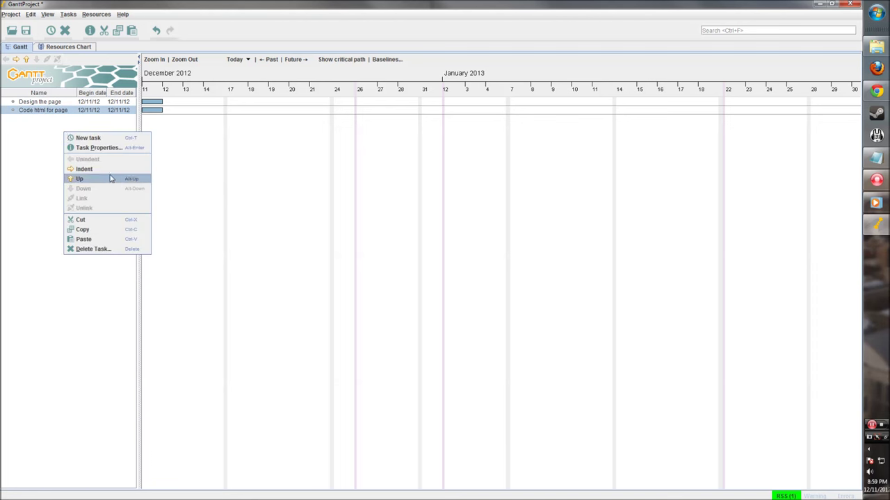
{"action": "left_click", "coordinate": [88, 138]}
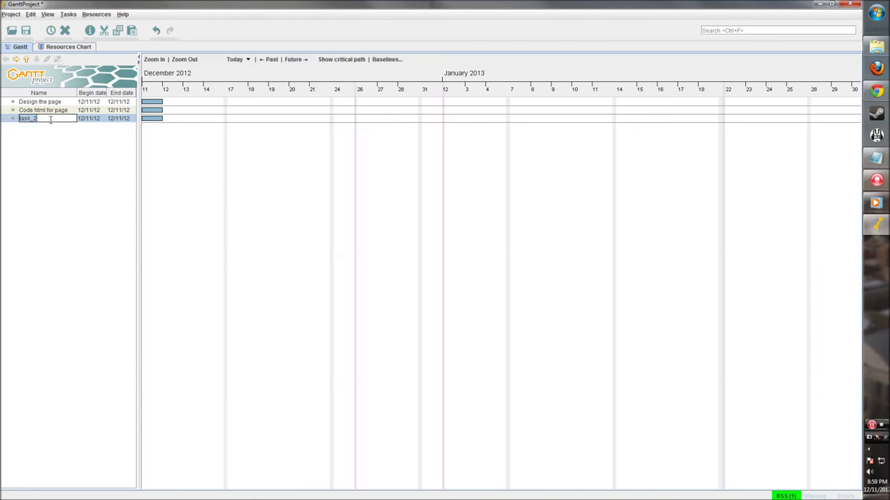
{"action": "type", "text": "Code "}
{"action": "type", "text": "javascript"}
{"action": "type", "text": " for page"}
{"action": "key", "text": "Return"}
{"action": "right_click", "coordinate": [62, 146]}
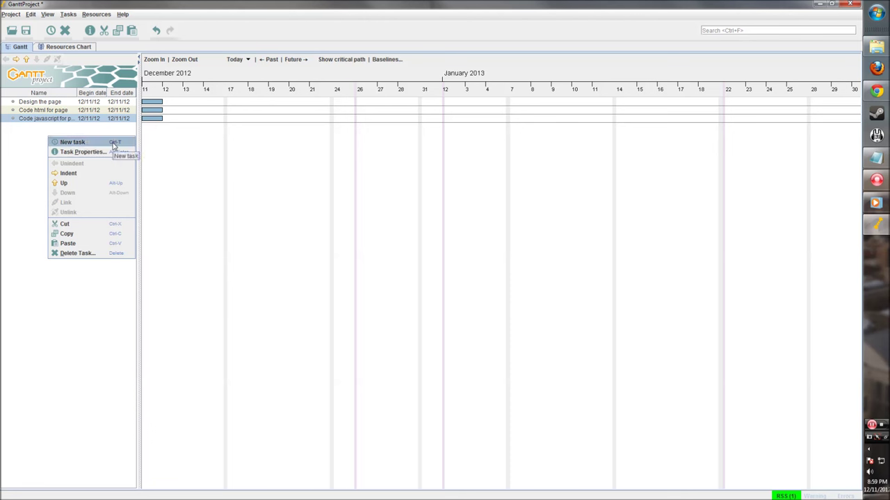
{"action": "left_click", "coordinate": [80, 144]}
{"action": "type", "text": "Rele"}
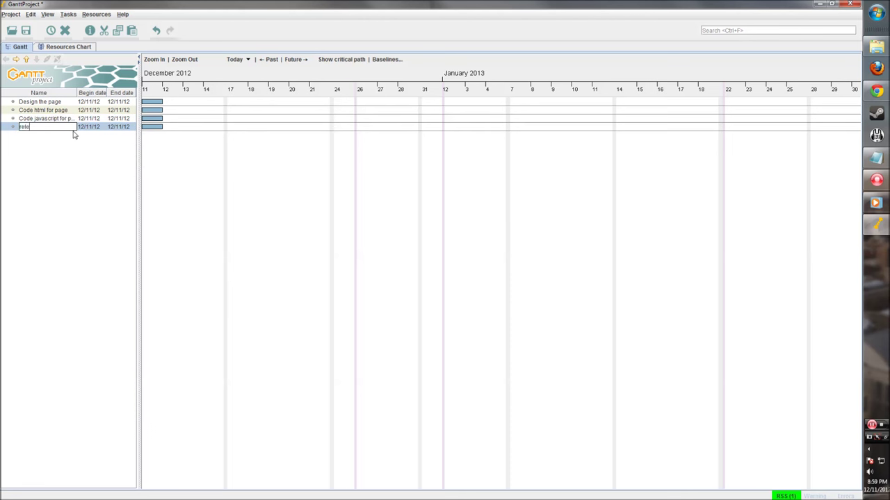
{"action": "type", "text": "ase the page"}
{"action": "key", "text": "Return"}
{"action": "left_click_drag", "start_coordinate": [137, 104], "coordinate": [144, 104]}
Pan back to early December and drag Design the page's bar to end on 12/14/12.
{"action": "right_click", "coordinate": [274, 151]}
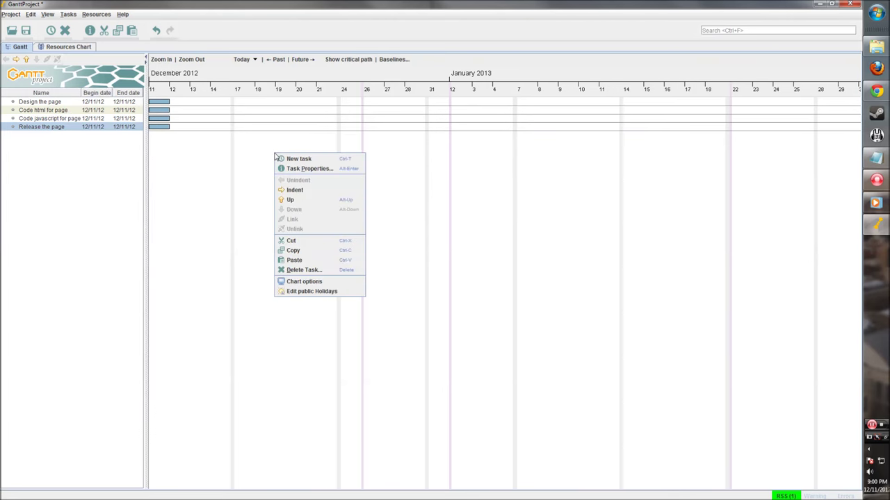
{"action": "left_click", "coordinate": [201, 157]}
{"action": "left_click_drag", "start_coordinate": [201, 157], "coordinate": [318, 155]}
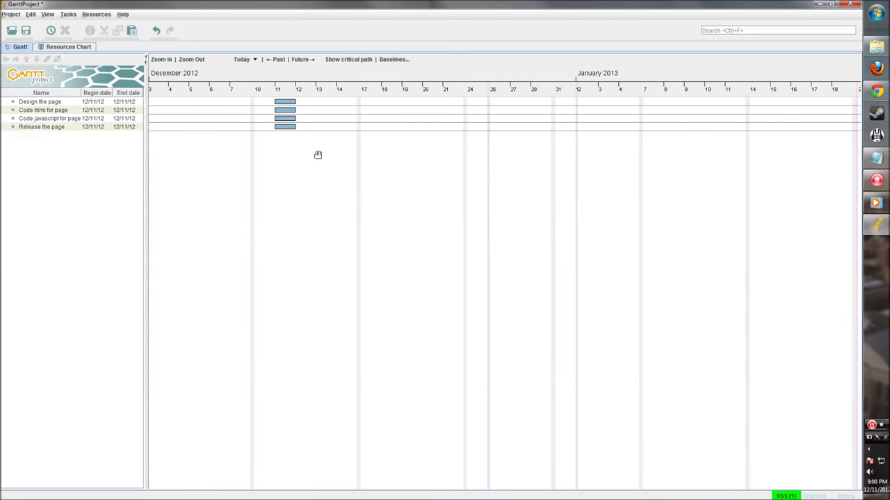
{"action": "left_click", "coordinate": [291, 103]}
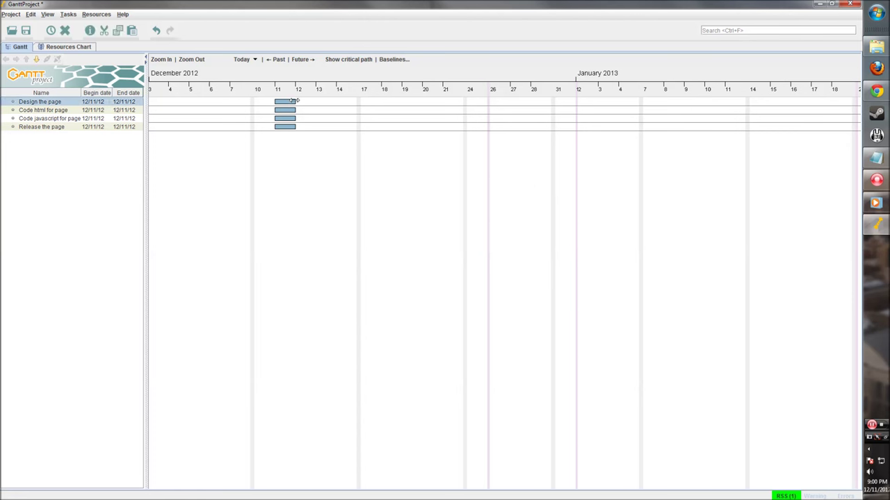
{"action": "left_click_drag", "start_coordinate": [296, 101], "coordinate": [358, 103]}
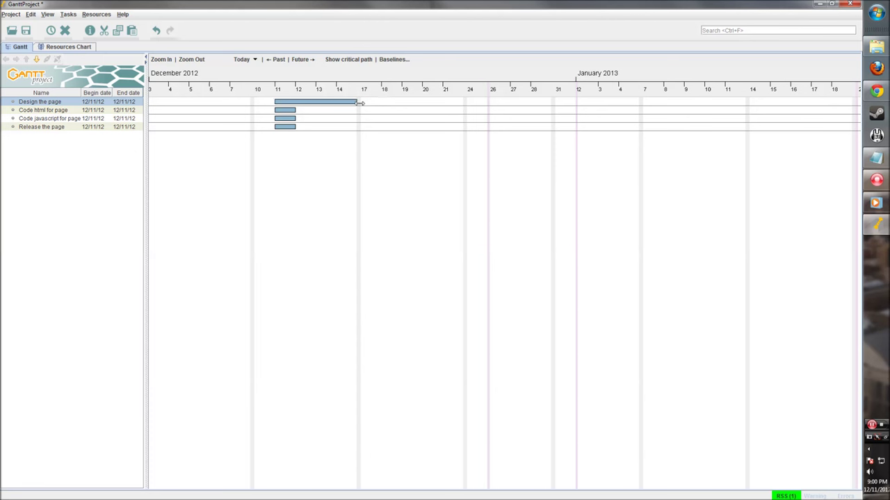
{"action": "right_click", "coordinate": [299, 103]}
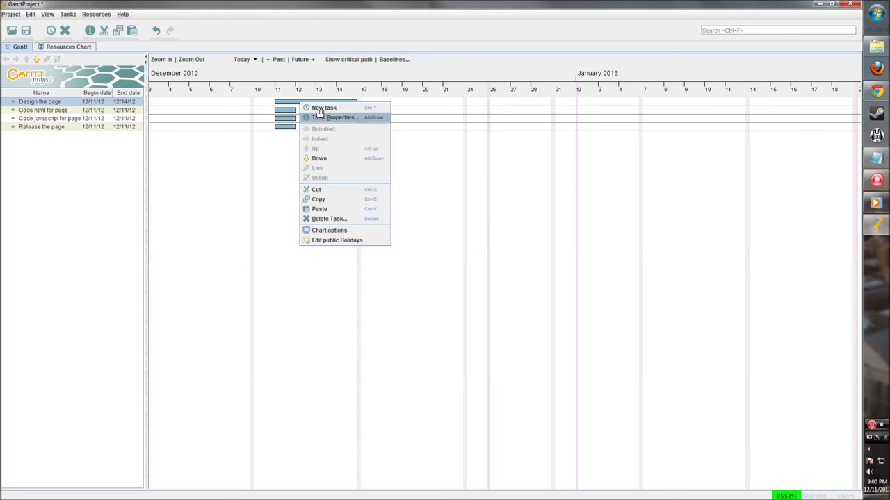
Give Design the page an Earliest begin constraint of December 12, 2012, priority left Normal.
{"action": "left_click", "coordinate": [324, 117]}
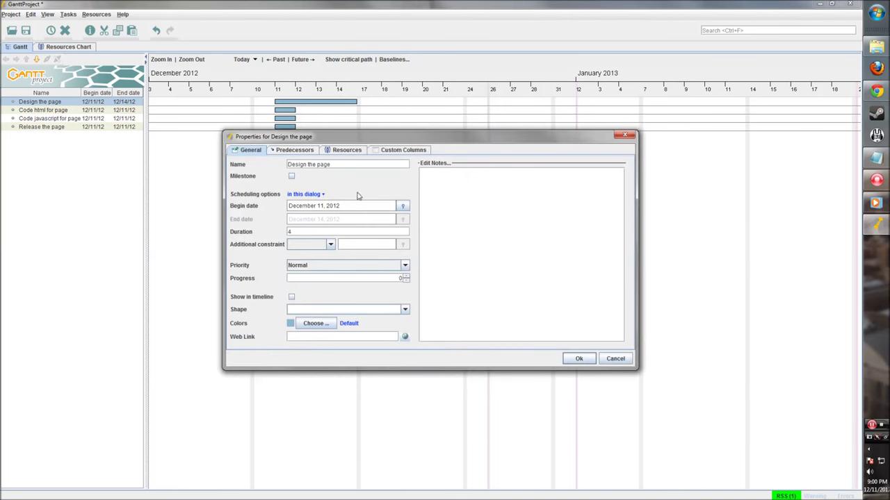
{"action": "left_click", "coordinate": [306, 246]}
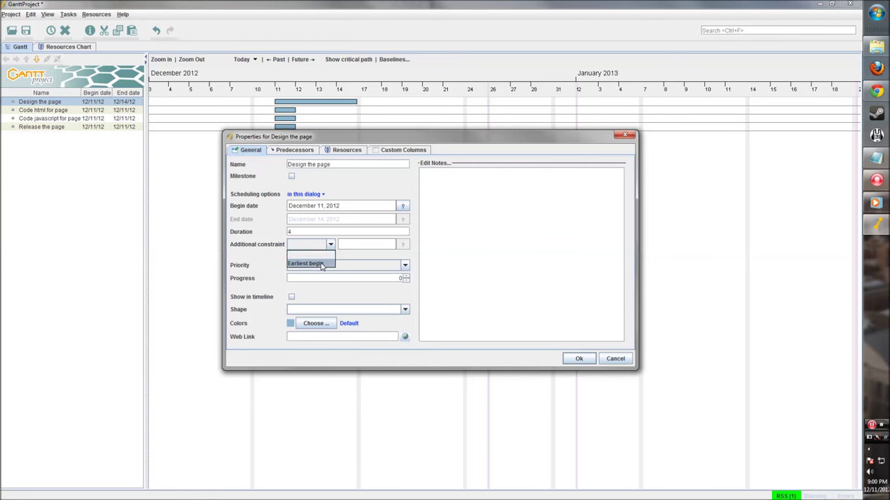
{"action": "left_click", "coordinate": [322, 264]}
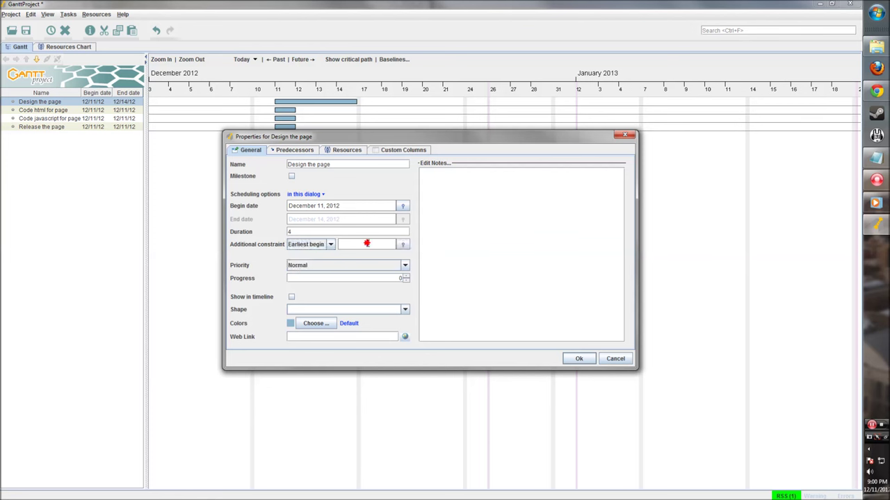
{"action": "left_click", "coordinate": [402, 245]}
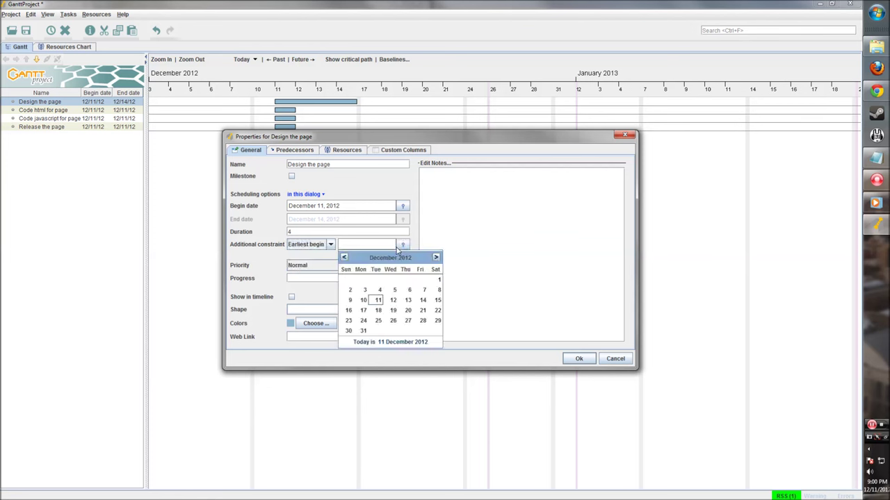
{"action": "left_click", "coordinate": [393, 300]}
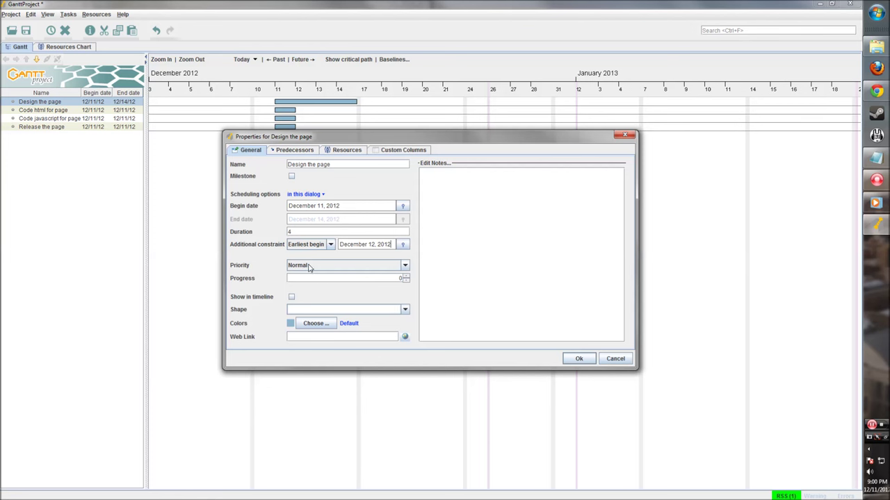
{"action": "left_click", "coordinate": [306, 267]}
{"action": "left_click", "coordinate": [303, 301]}
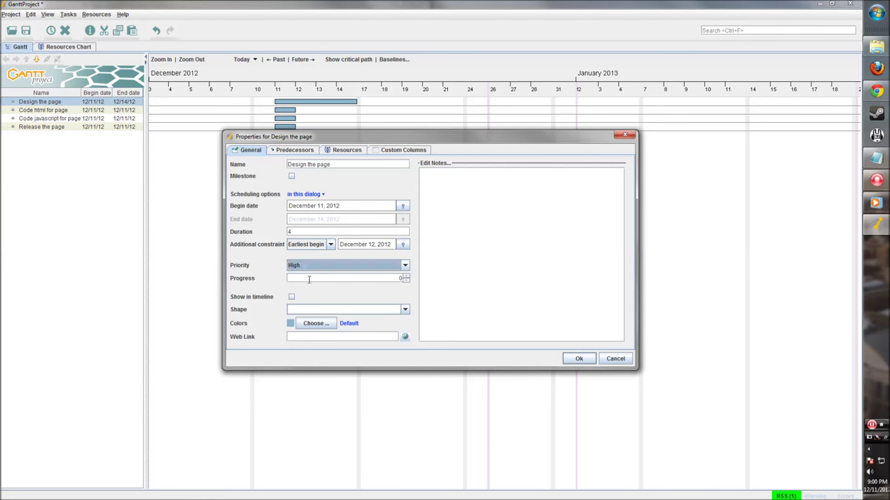
{"action": "left_click", "coordinate": [307, 267]}
{"action": "left_click", "coordinate": [307, 293]}
Colour the Design the page bar dark blue and save the task properties.
{"action": "left_click", "coordinate": [295, 310]}
{"action": "left_click", "coordinate": [297, 316]}
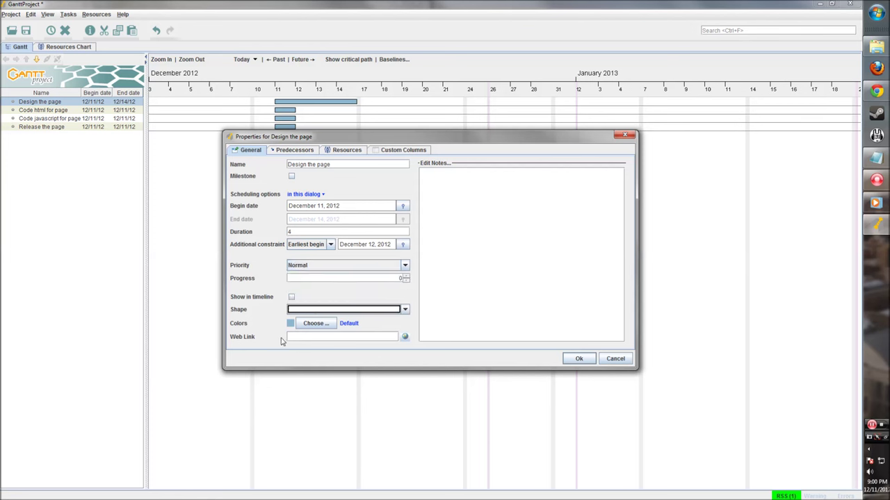
{"action": "left_click", "coordinate": [310, 324]}
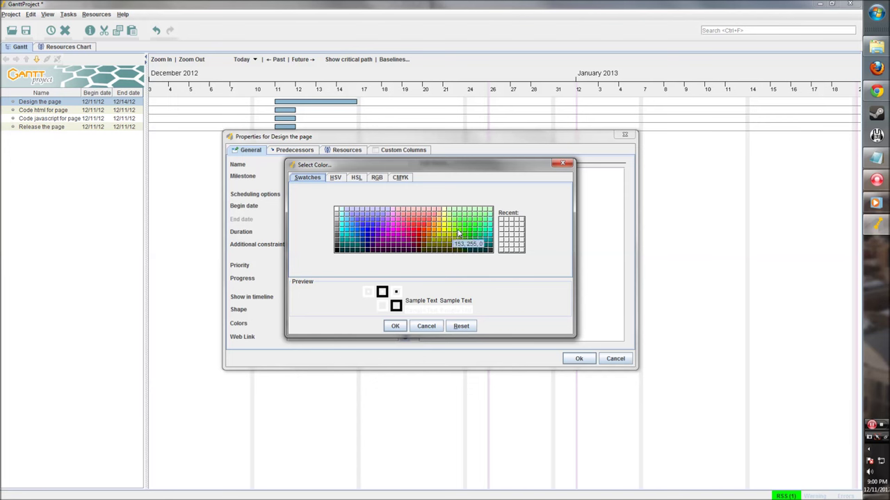
{"action": "left_click", "coordinate": [367, 235]}
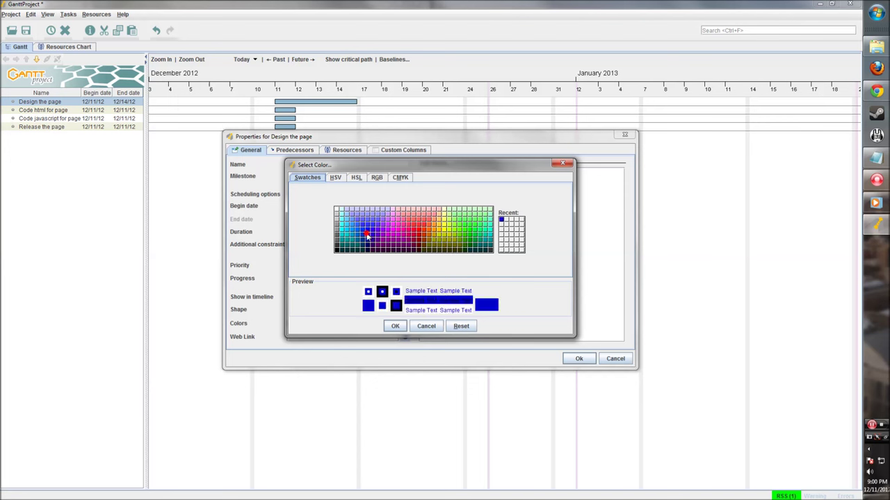
{"action": "left_click", "coordinate": [394, 325]}
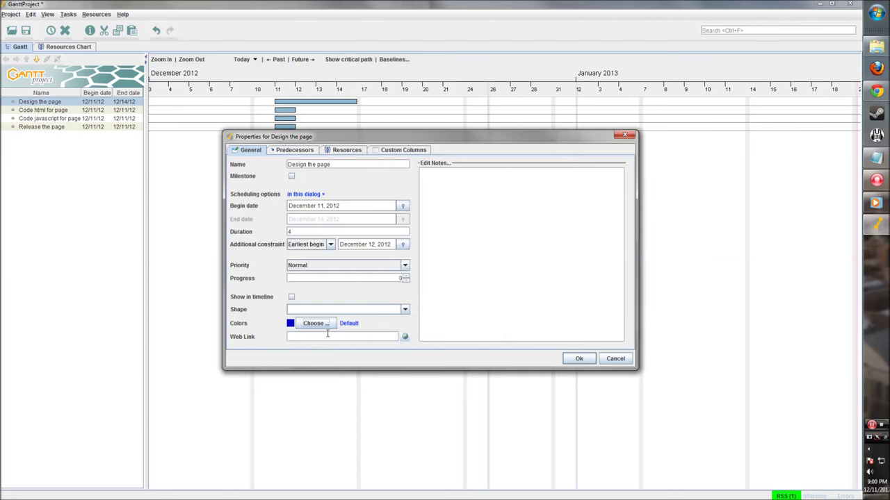
{"action": "left_click", "coordinate": [295, 150]}
{"action": "left_click", "coordinate": [343, 154]}
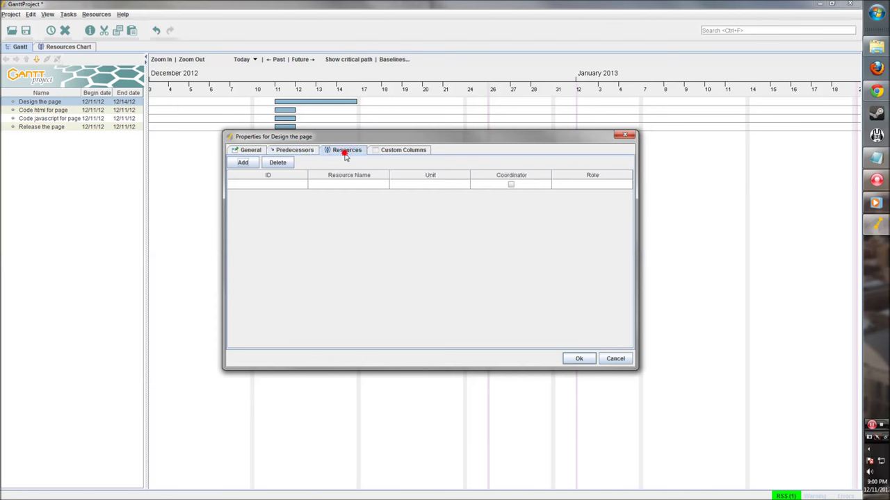
{"action": "left_click", "coordinate": [393, 152]}
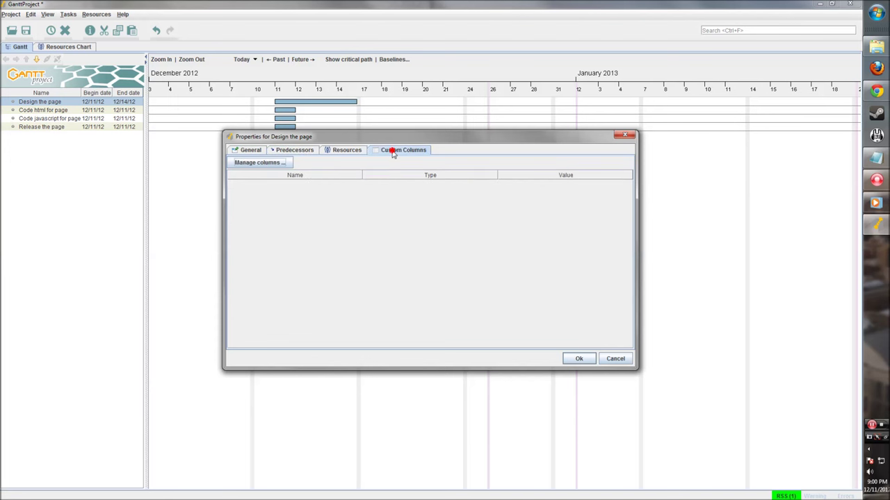
{"action": "left_click", "coordinate": [586, 364]}
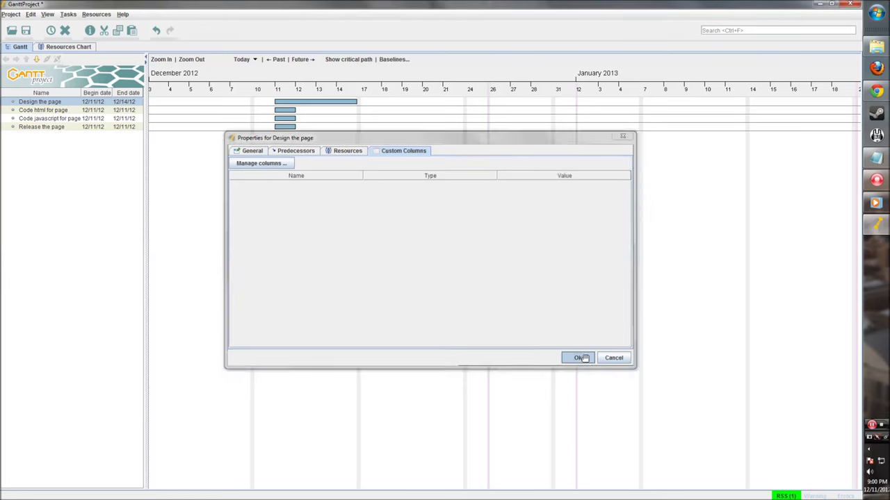
Move Design the page to start December 12 and colour Code html for page green.
{"action": "left_click_drag", "start_coordinate": [273, 100], "coordinate": [295, 102]}
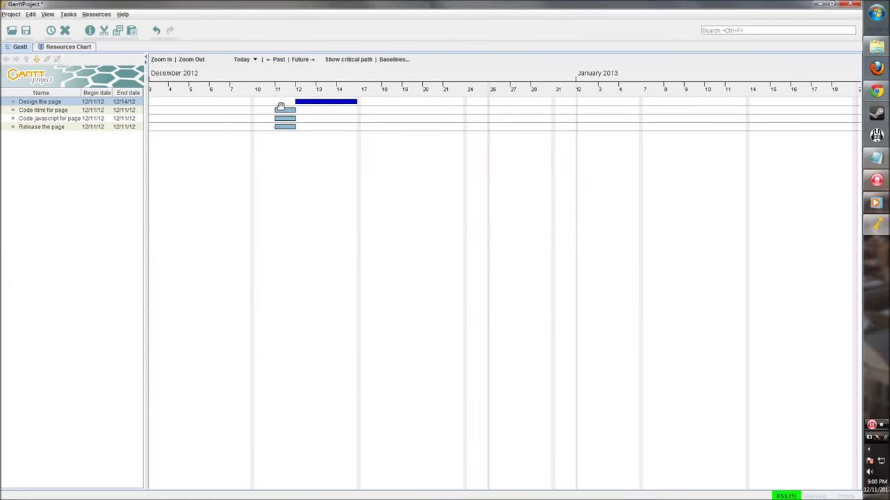
{"action": "double_click", "coordinate": [282, 113]}
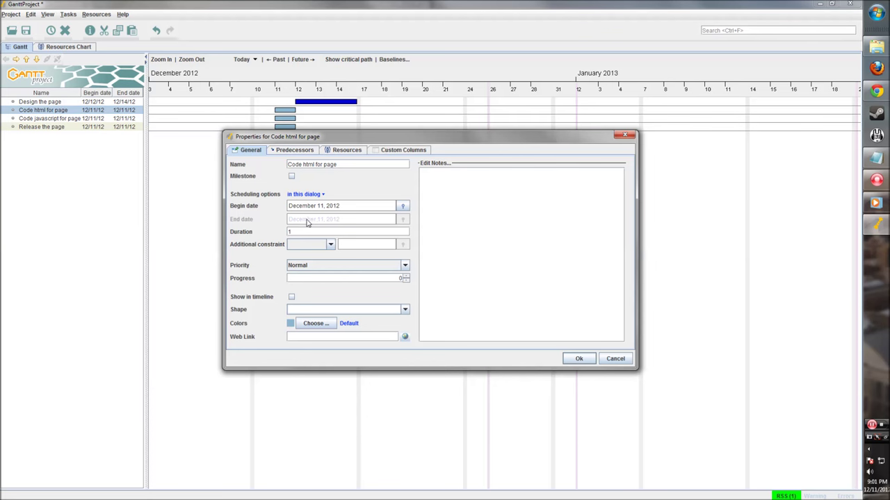
{"action": "left_click", "coordinate": [314, 324]}
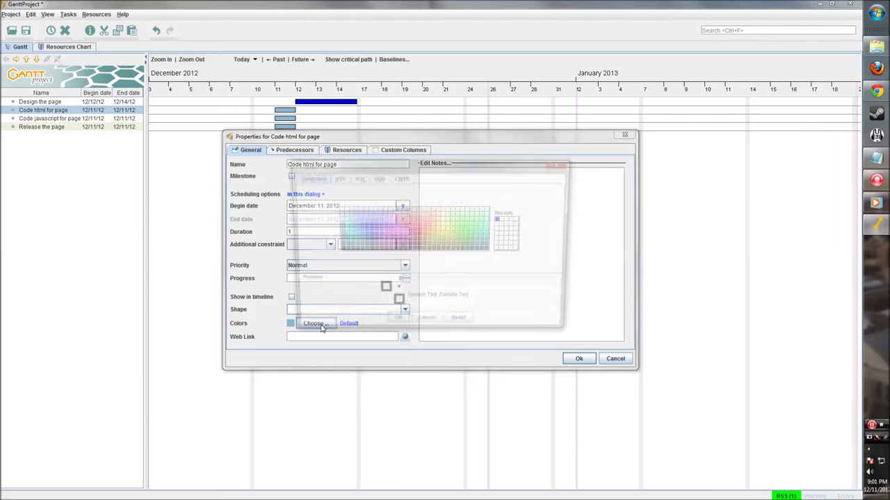
{"action": "left_click", "coordinate": [417, 234]}
{"action": "left_click", "coordinate": [395, 326]}
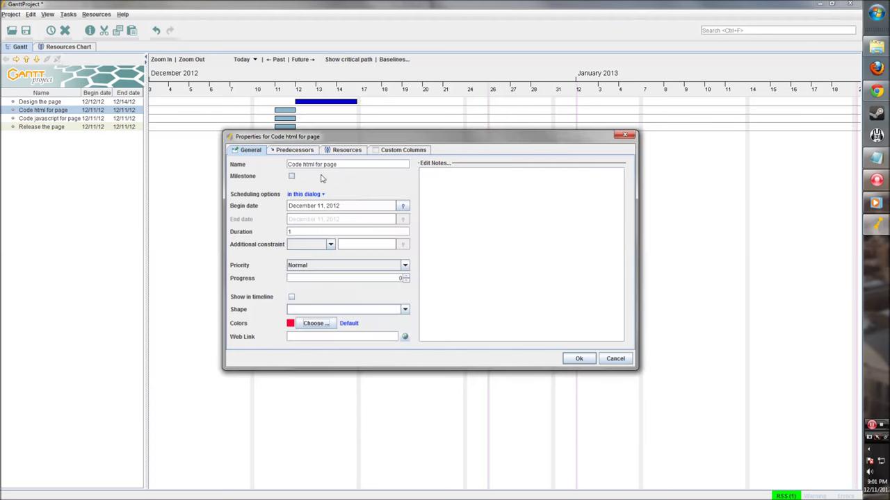
{"action": "left_click", "coordinate": [314, 324]}
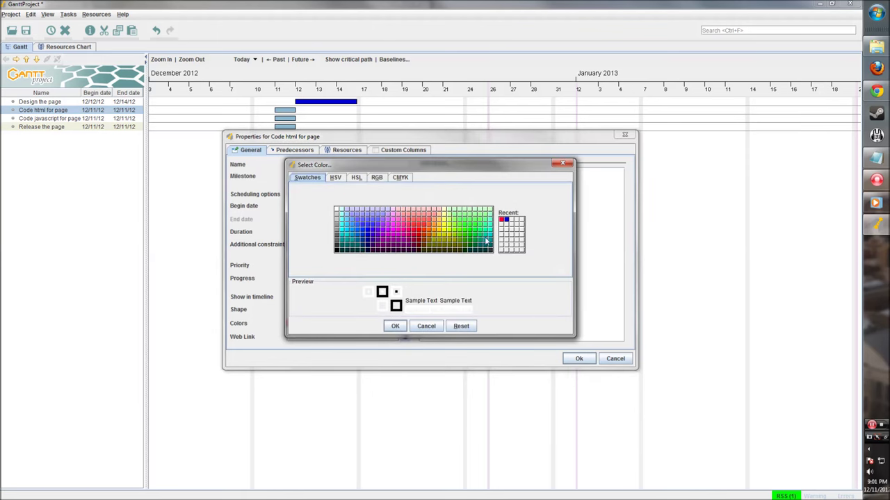
{"action": "left_click", "coordinate": [475, 241]}
{"action": "left_click", "coordinate": [395, 326]}
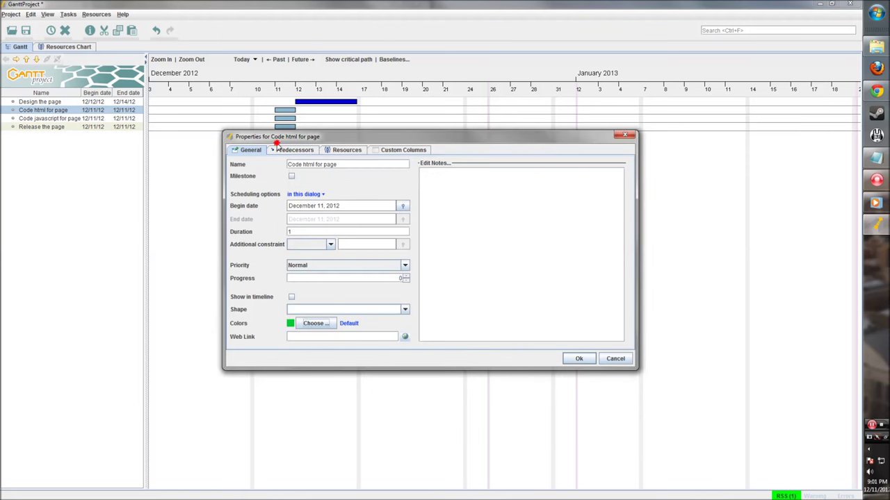
Link Code html for page after Design the page and lengthen its bar several days.
{"action": "left_click", "coordinate": [278, 150]}
{"action": "left_click_drag", "start_coordinate": [316, 139], "coordinate": [333, 177]}
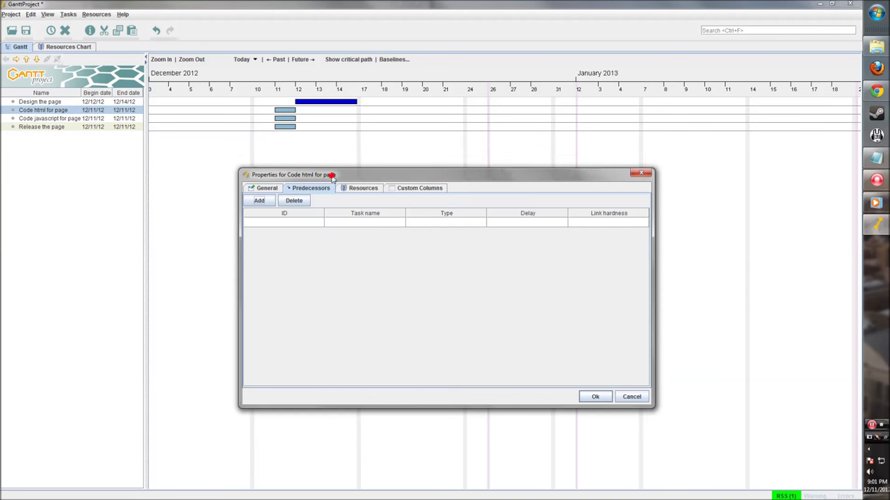
{"action": "left_click", "coordinate": [259, 200]}
{"action": "left_click", "coordinate": [374, 222]}
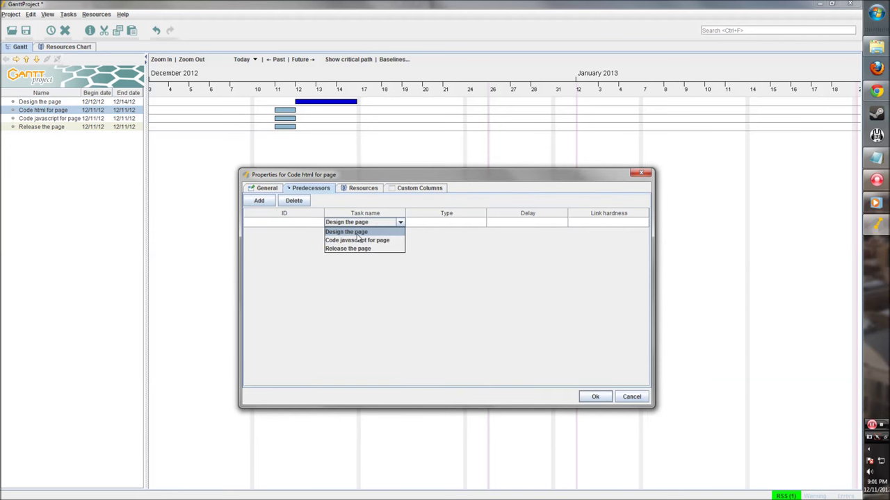
{"action": "left_click", "coordinate": [357, 233]}
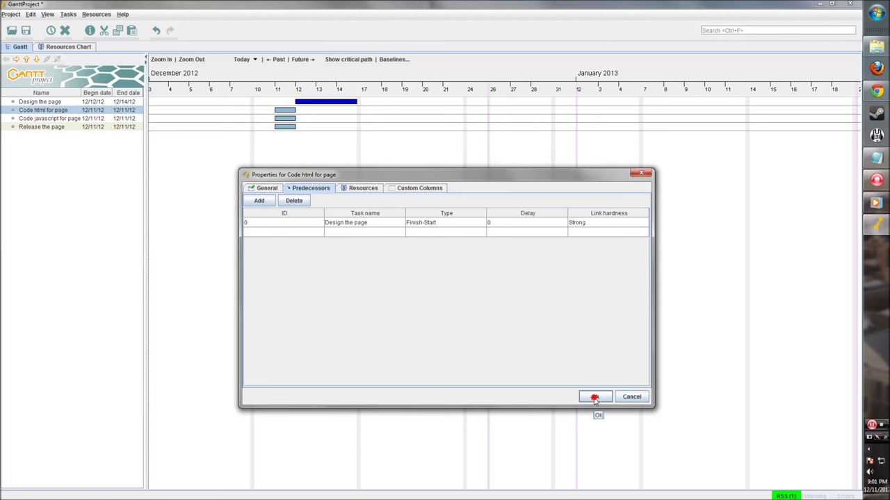
{"action": "left_click", "coordinate": [594, 396]}
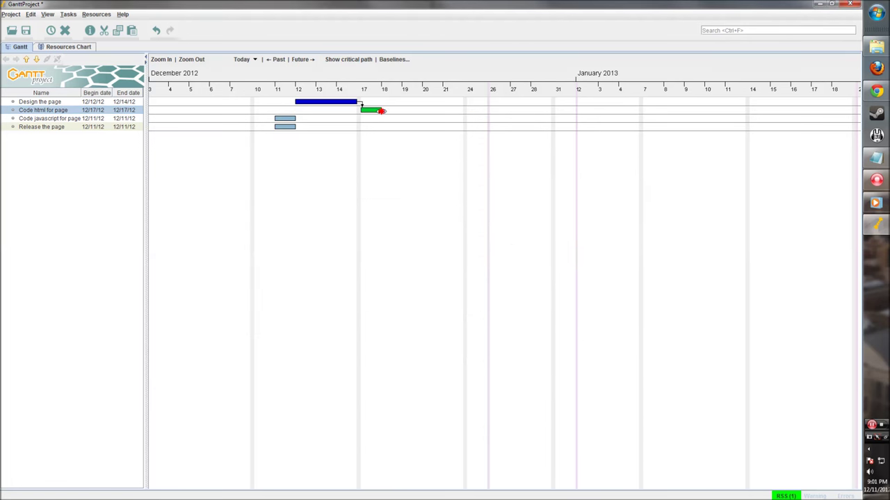
{"action": "left_click_drag", "start_coordinate": [381, 110], "coordinate": [463, 110]}
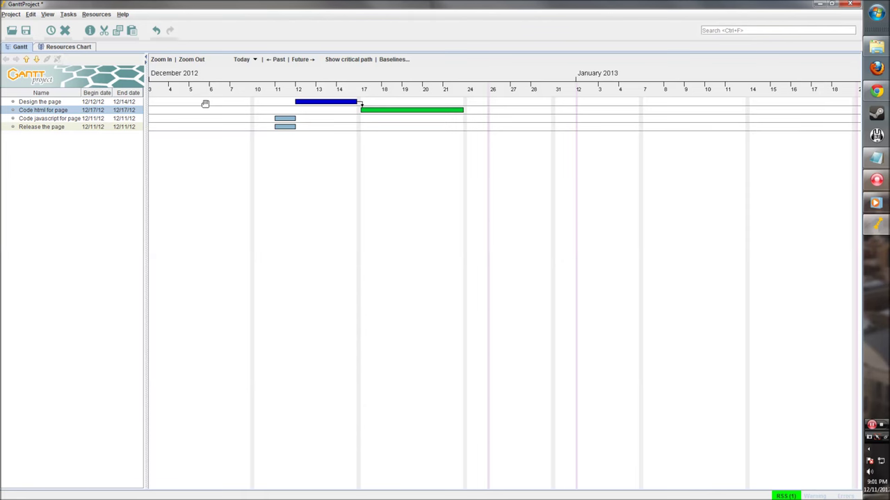
Colour Code javascript for page green after browsing the colour picker's HSV, HSL, RGB and CMYK modes.
{"action": "double_click", "coordinate": [286, 119]}
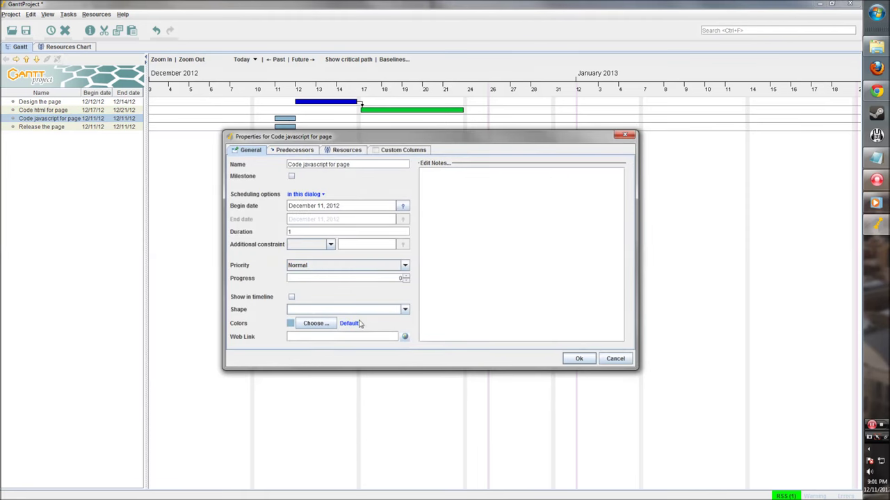
{"action": "left_click", "coordinate": [315, 324]}
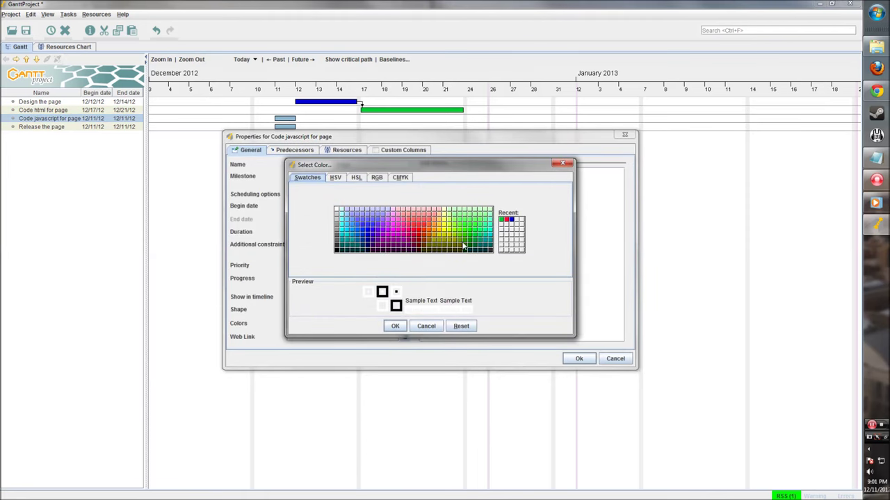
{"action": "left_click", "coordinate": [335, 177]}
{"action": "left_click", "coordinate": [356, 177]}
{"action": "left_click", "coordinate": [376, 177]}
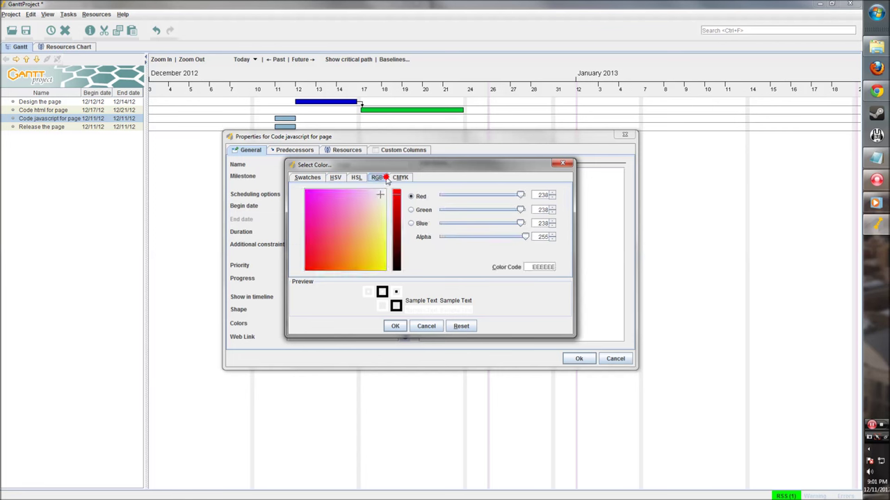
{"action": "left_click", "coordinate": [399, 178]}
{"action": "left_click", "coordinate": [335, 177]}
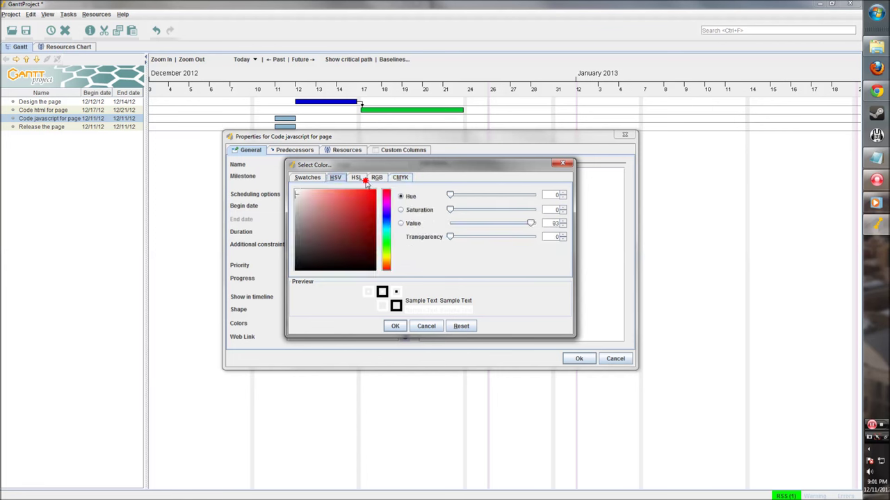
{"action": "left_click", "coordinate": [356, 177]}
{"action": "left_click", "coordinate": [376, 178]}
{"action": "left_click", "coordinate": [400, 178]}
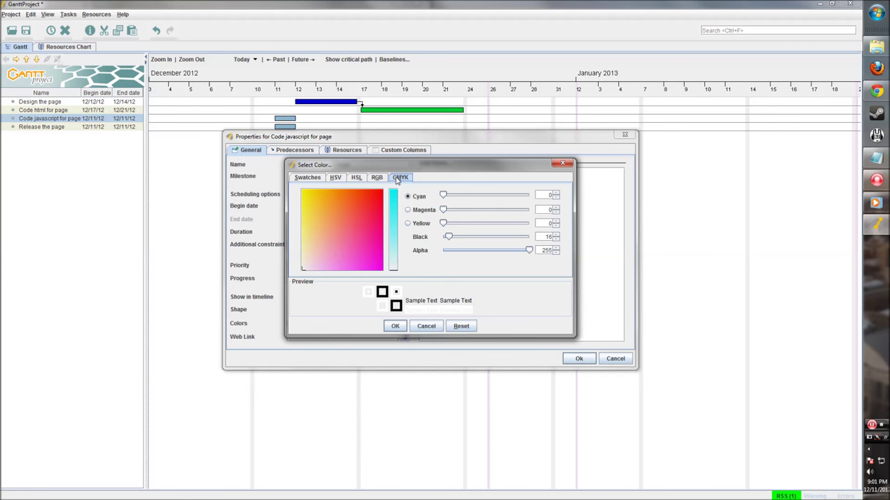
{"action": "left_click", "coordinate": [334, 179]}
{"action": "left_click", "coordinate": [356, 178]}
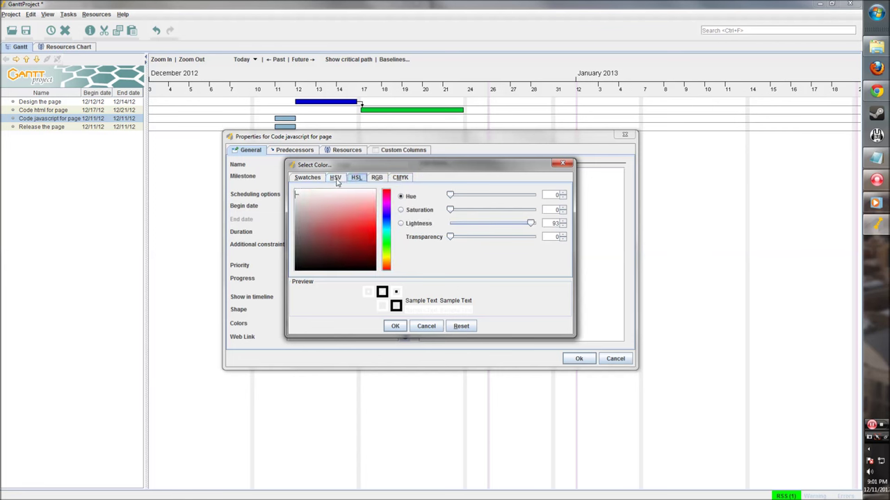
{"action": "left_click", "coordinate": [307, 178]}
{"action": "left_click", "coordinate": [475, 245]}
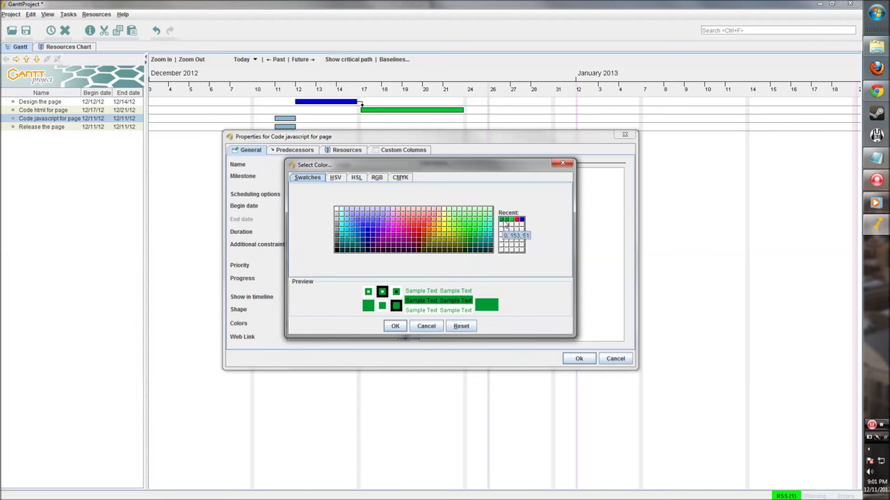
{"action": "left_click", "coordinate": [395, 326]}
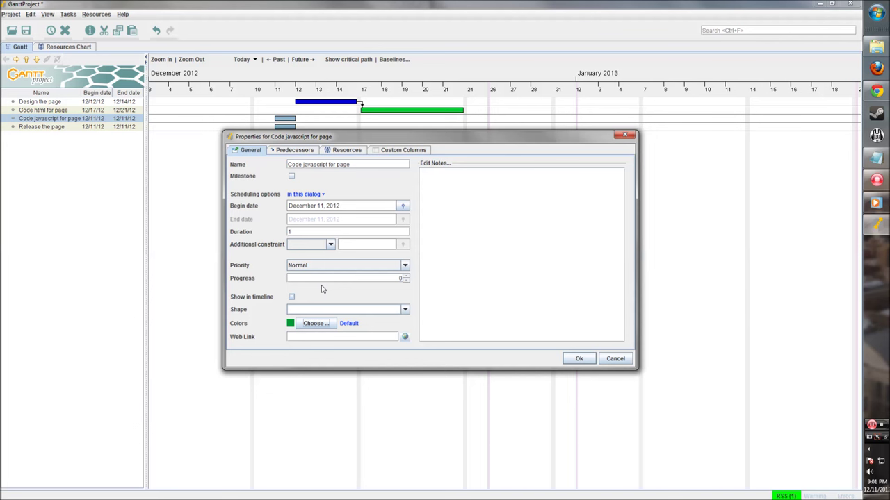
Try adding Design the page predecessor links, remove the duplicates, and close the properties.
{"action": "left_click", "coordinate": [308, 152]}
{"action": "left_click", "coordinate": [242, 163]}
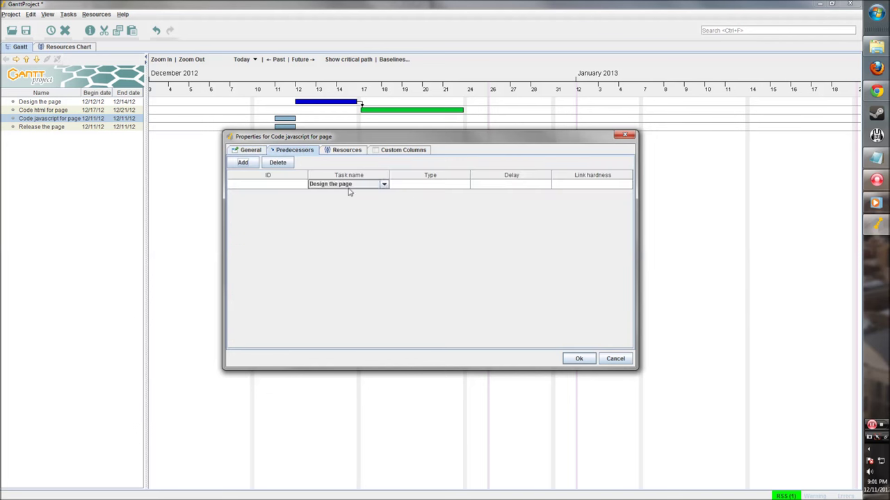
{"action": "left_click", "coordinate": [354, 186]}
{"action": "left_click", "coordinate": [358, 193]}
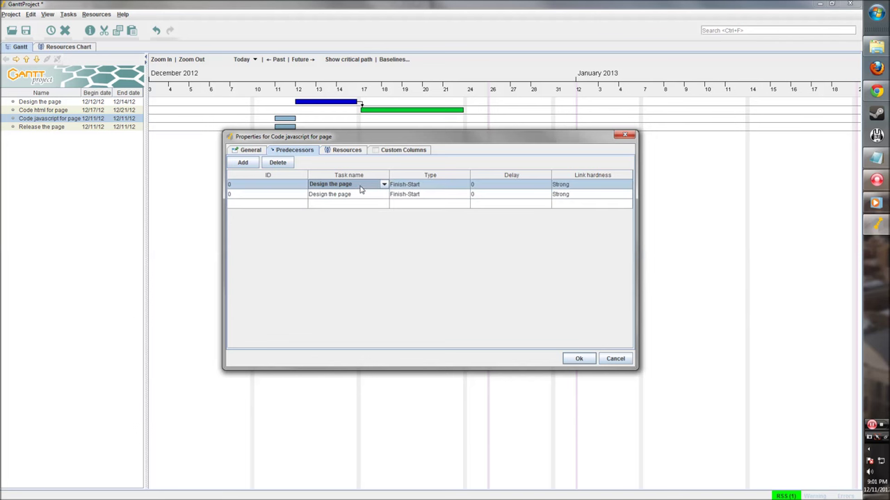
{"action": "left_click", "coordinate": [362, 194]}
{"action": "left_click", "coordinate": [384, 195]}
{"action": "left_click", "coordinate": [387, 204]}
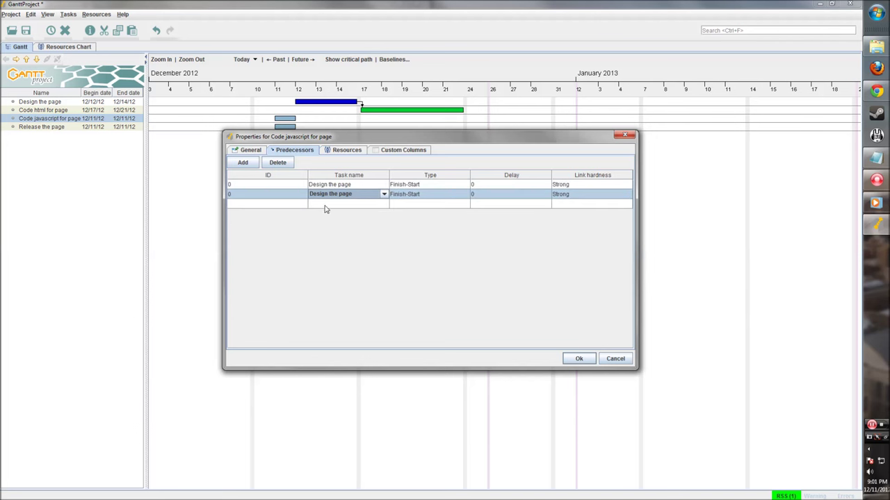
{"action": "left_click", "coordinate": [277, 163]}
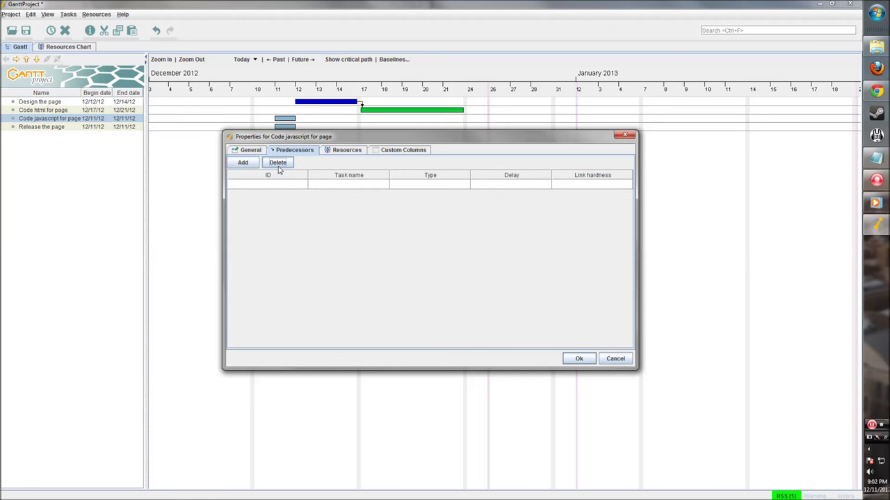
{"action": "left_click", "coordinate": [243, 162]}
{"action": "left_click", "coordinate": [283, 186]}
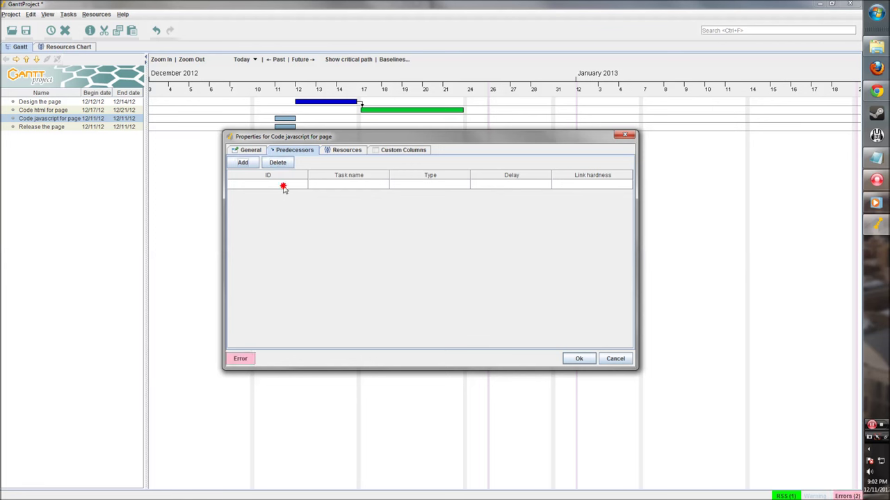
{"action": "left_click", "coordinate": [340, 151]}
{"action": "left_click", "coordinate": [578, 358]}
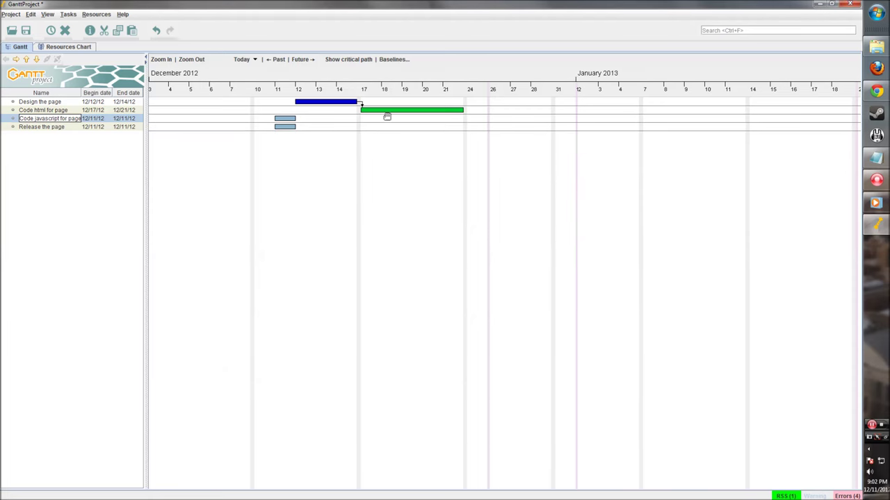
Make Code javascript for page follow Design the page and extend it to end 12/21/12.
{"action": "left_click", "coordinate": [287, 121]}
{"action": "double_click", "coordinate": [288, 121]}
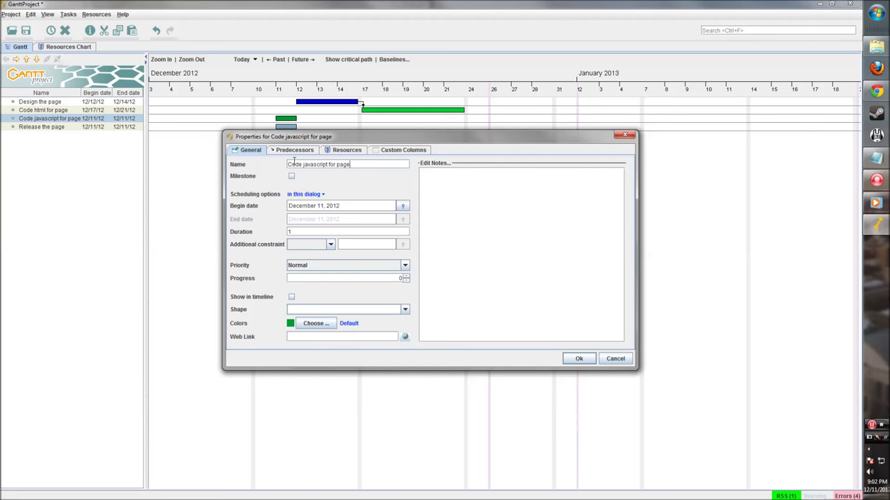
{"action": "left_click", "coordinate": [294, 150]}
{"action": "left_click", "coordinate": [243, 163]}
{"action": "left_click", "coordinate": [348, 184]}
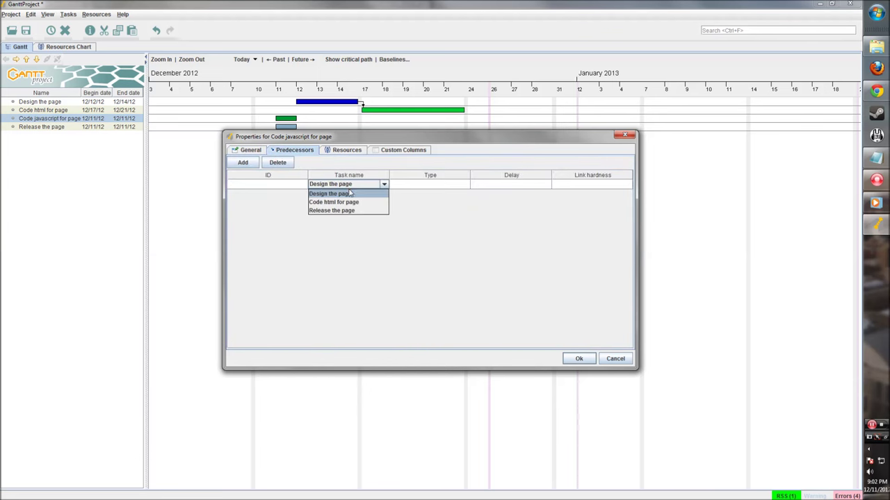
{"action": "left_click", "coordinate": [351, 195]}
{"action": "left_click", "coordinate": [577, 359]}
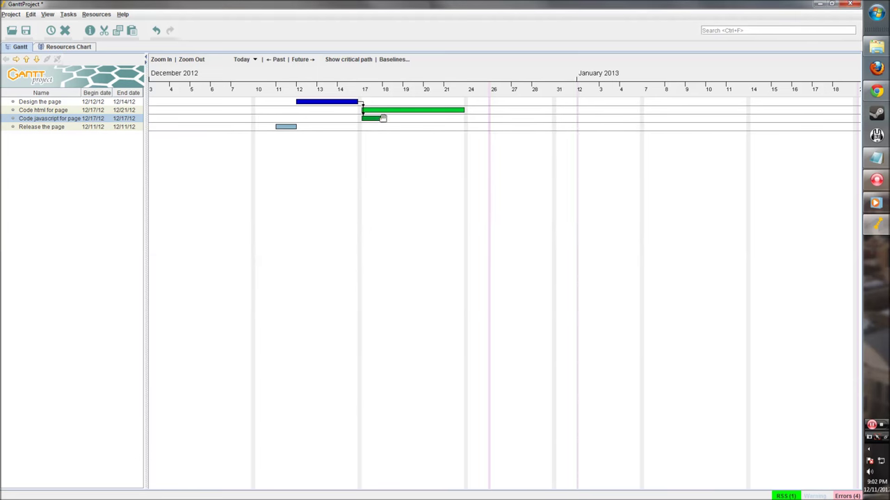
{"action": "left_click_drag", "start_coordinate": [382, 118], "coordinate": [464, 124]}
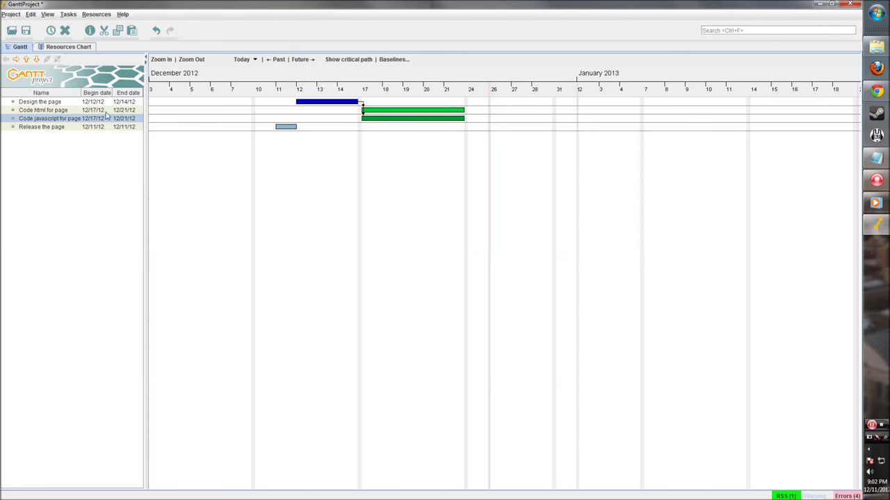
Colour the Release the page task magenta.
{"action": "double_click", "coordinate": [290, 128]}
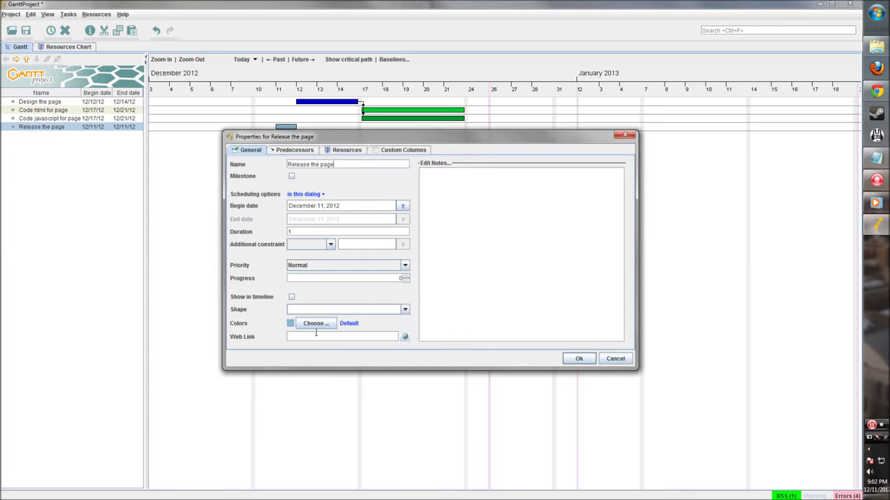
{"action": "left_click", "coordinate": [316, 324]}
{"action": "left_click", "coordinate": [394, 237]}
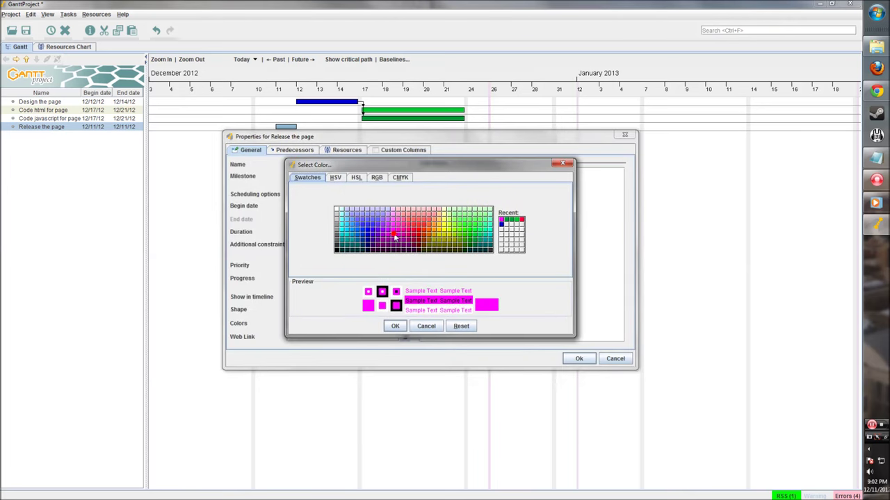
{"action": "left_click", "coordinate": [393, 239]}
{"action": "left_click", "coordinate": [395, 327]}
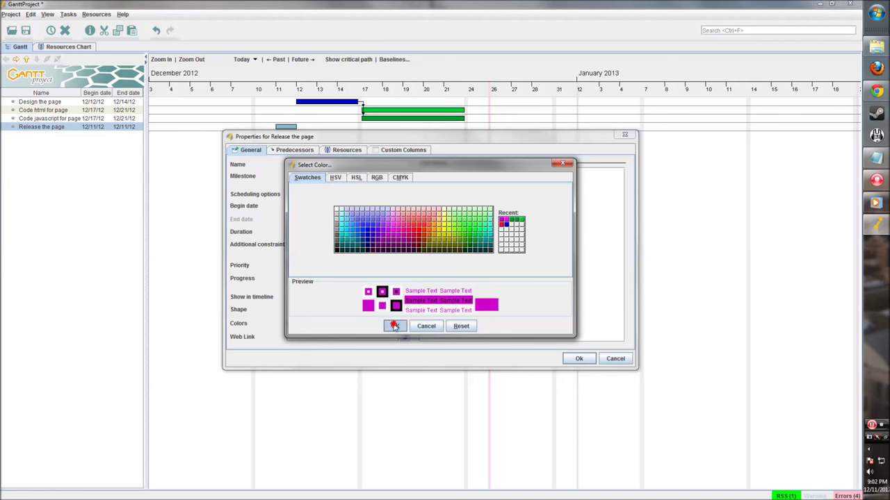
Make Release the page follow both Code html for page and Code javascript for page.
{"action": "left_click", "coordinate": [294, 151]}
{"action": "left_click", "coordinate": [242, 161]}
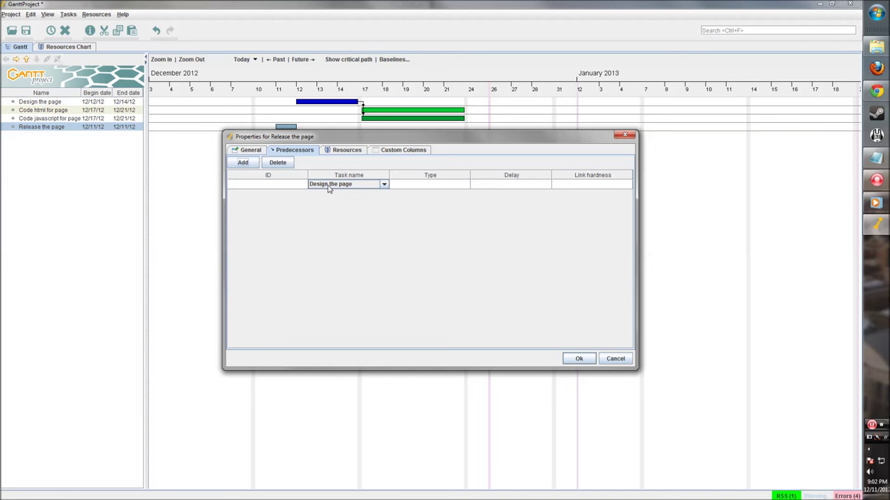
{"action": "left_click", "coordinate": [330, 185]}
{"action": "left_click", "coordinate": [345, 202]}
{"action": "left_click", "coordinate": [344, 196]}
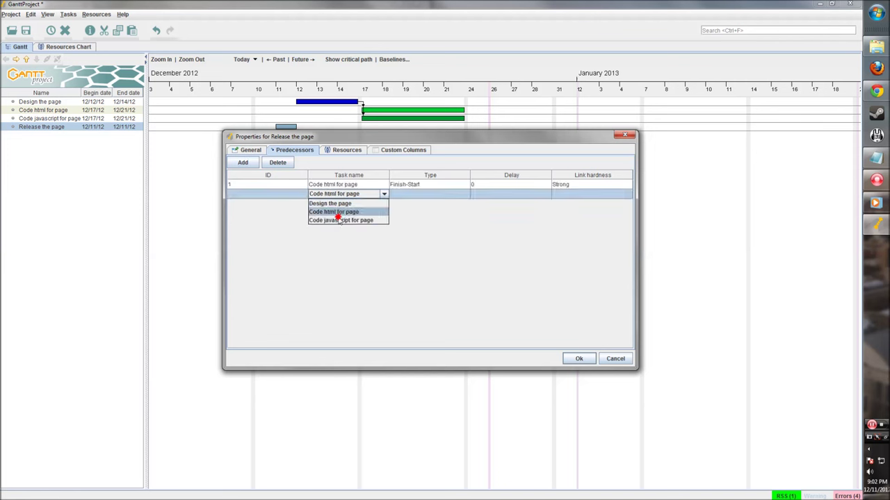
{"action": "left_click", "coordinate": [340, 220]}
{"action": "left_click", "coordinate": [348, 151]}
{"action": "left_click", "coordinate": [373, 150]}
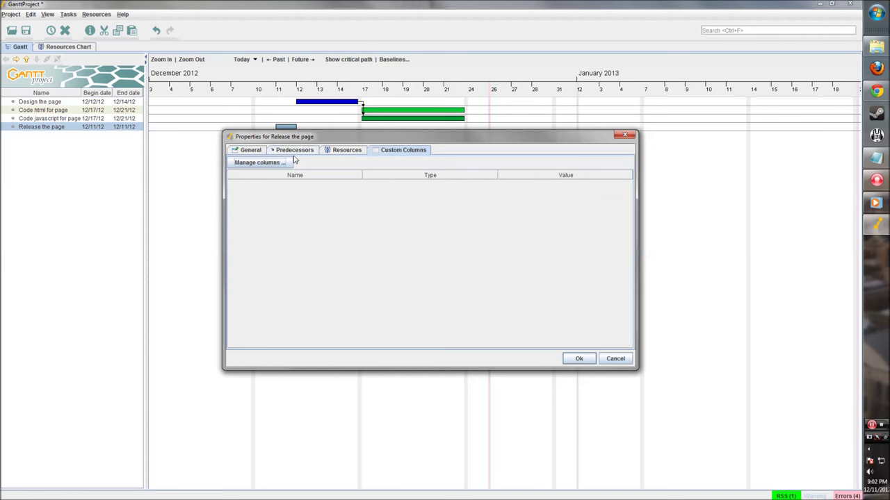
{"action": "left_click", "coordinate": [252, 151]}
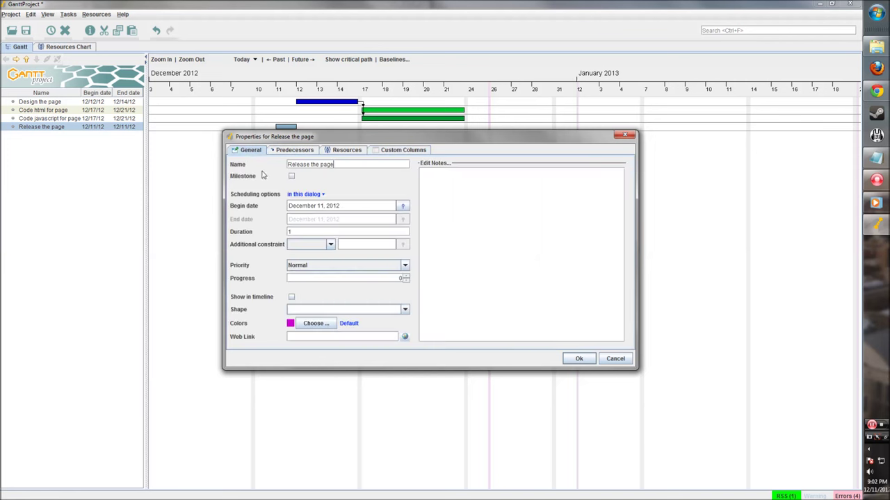
{"action": "left_click", "coordinate": [578, 359]}
Lengthen Release the page by two days to run 12/24/12 to 12/26/12.
{"action": "left_click_drag", "start_coordinate": [490, 128], "coordinate": [511, 127]}
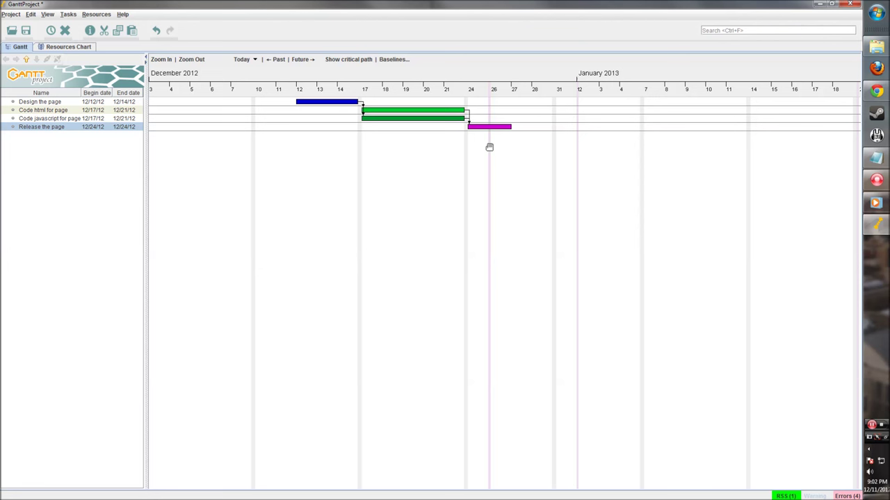
{"action": "left_click", "coordinate": [464, 190]}
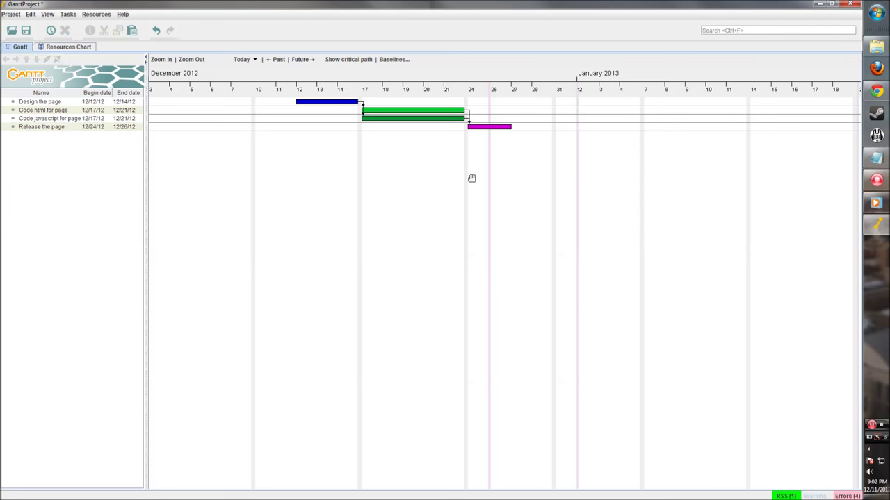
{"action": "right_click", "coordinate": [421, 167]}
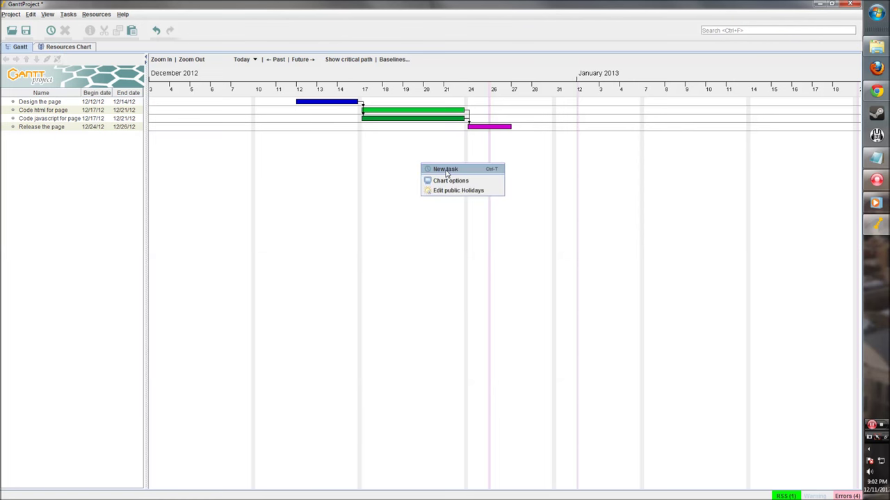
Add a new task named 'Website Complete' and make it a milestone.
{"action": "left_click", "coordinate": [445, 170]}
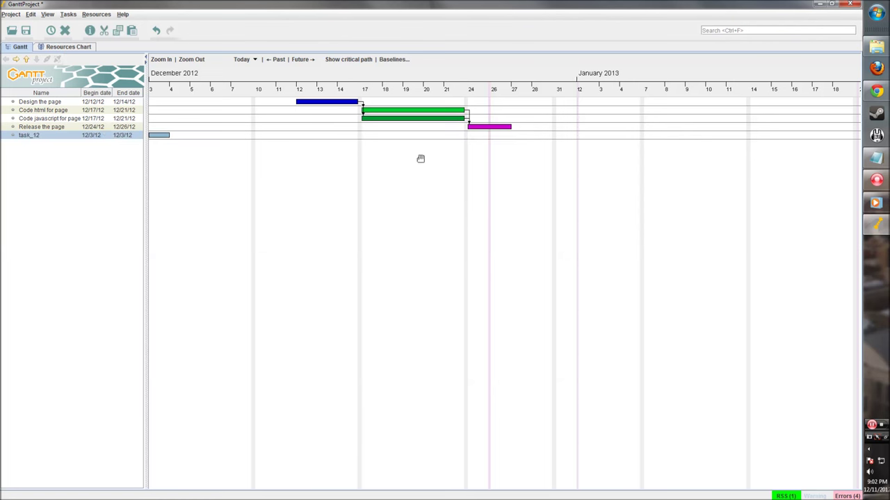
{"action": "key", "text": "Return"}
{"action": "right_click", "coordinate": [60, 137]}
{"action": "left_click", "coordinate": [77, 152]}
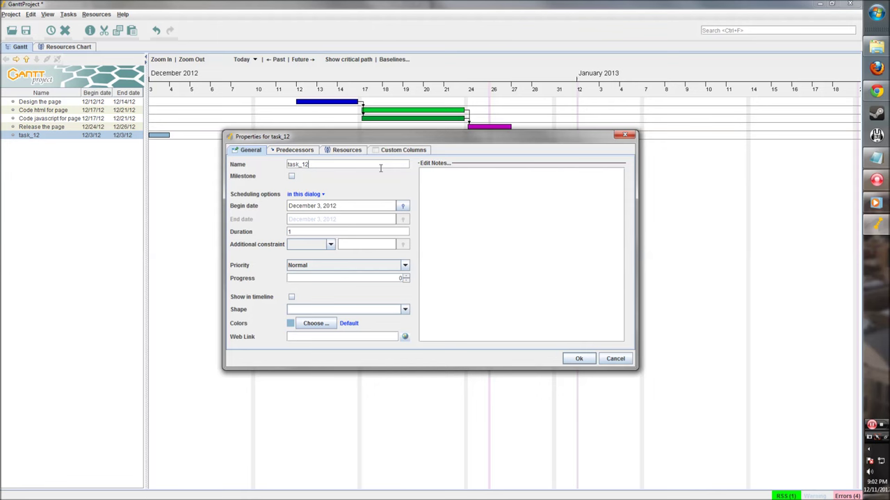
{"action": "left_click_drag", "start_coordinate": [325, 141], "coordinate": [325, 169]}
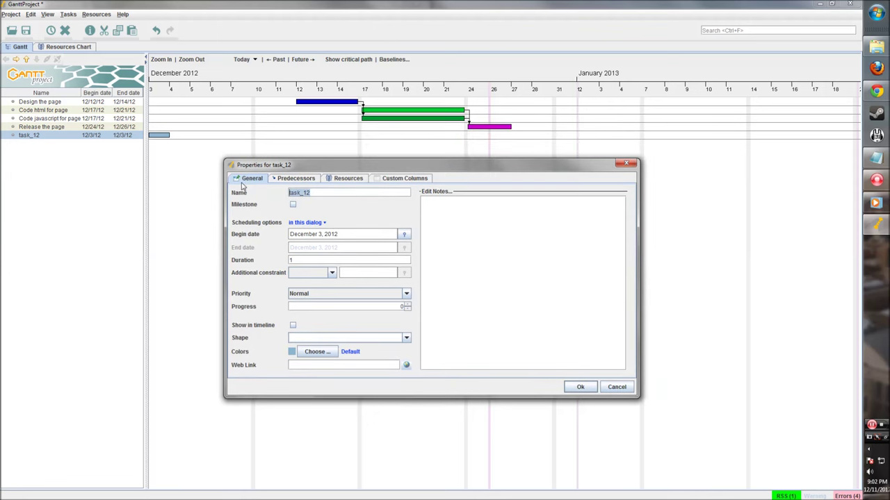
{"action": "type", "text": "Website Complete"}
{"action": "left_click", "coordinate": [292, 204]}
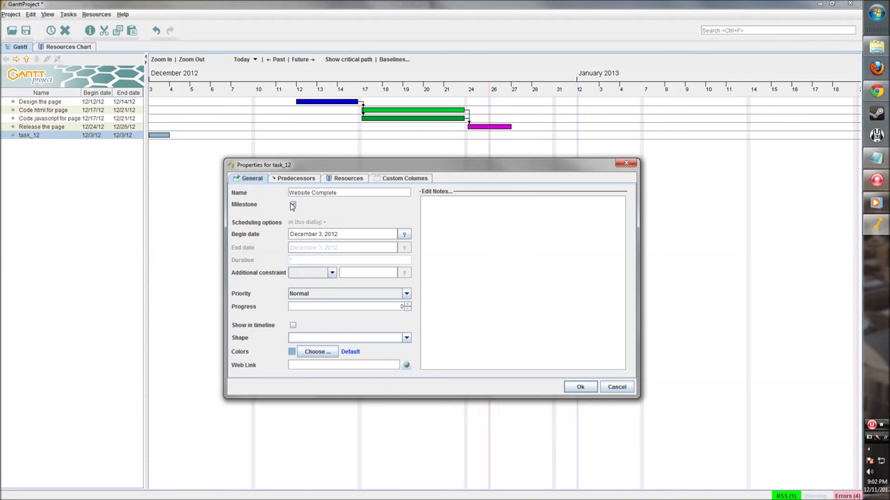
Colour the milestone yellow and link it Finish-Start after Release the page.
{"action": "left_click", "coordinate": [309, 352]}
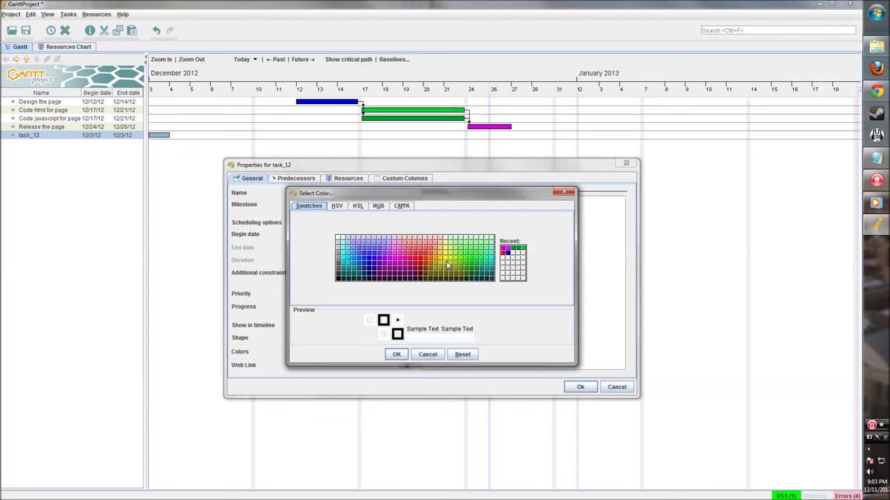
{"action": "left_click", "coordinate": [447, 264]}
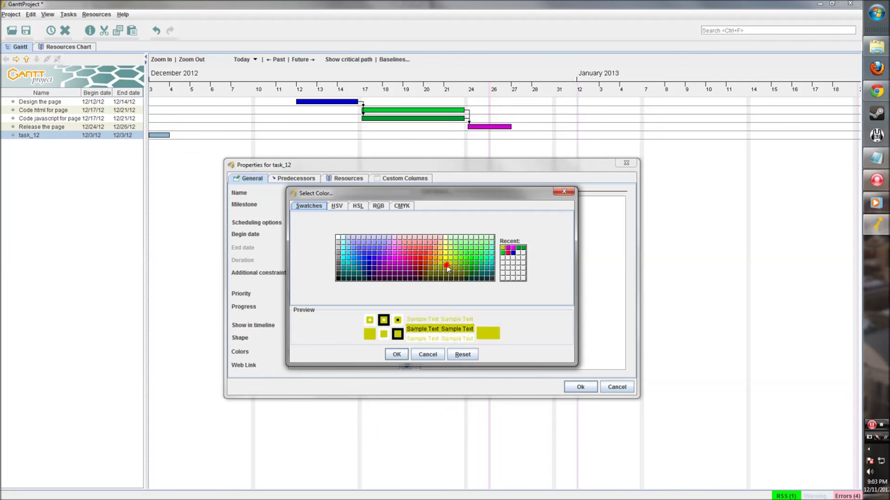
{"action": "left_click", "coordinate": [397, 355]}
{"action": "left_click", "coordinate": [294, 179]}
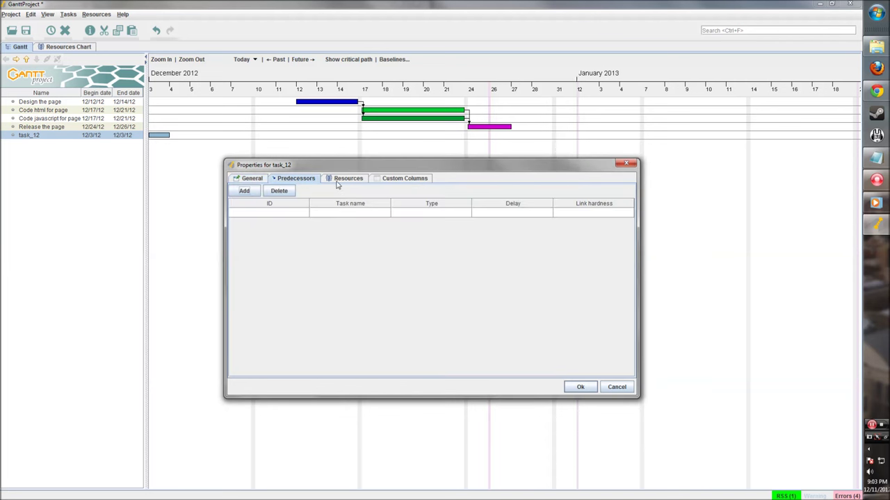
{"action": "left_click", "coordinate": [349, 217]}
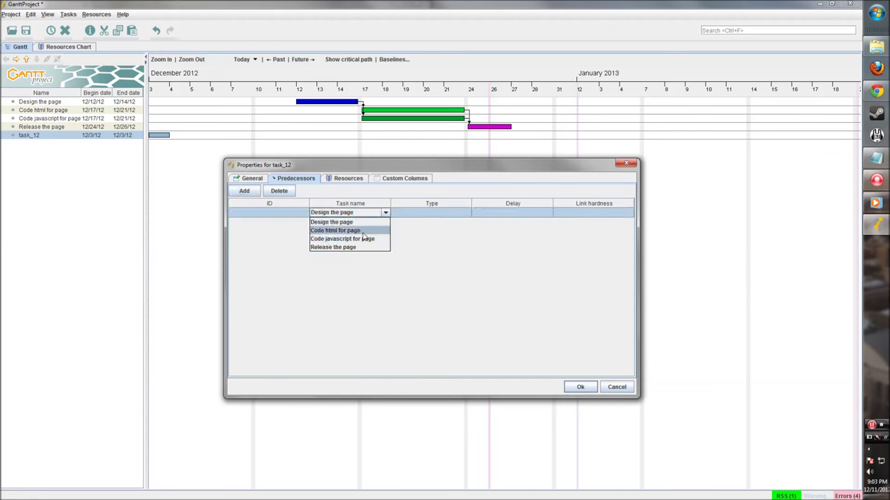
{"action": "left_click", "coordinate": [363, 231]}
{"action": "left_click", "coordinate": [357, 212]}
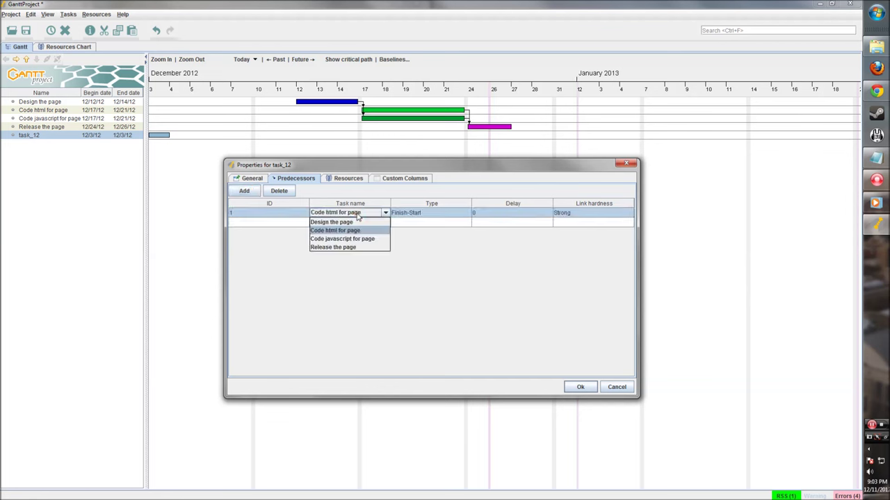
{"action": "left_click", "coordinate": [356, 213]}
{"action": "left_click", "coordinate": [382, 214]}
{"action": "left_click", "coordinate": [351, 247]}
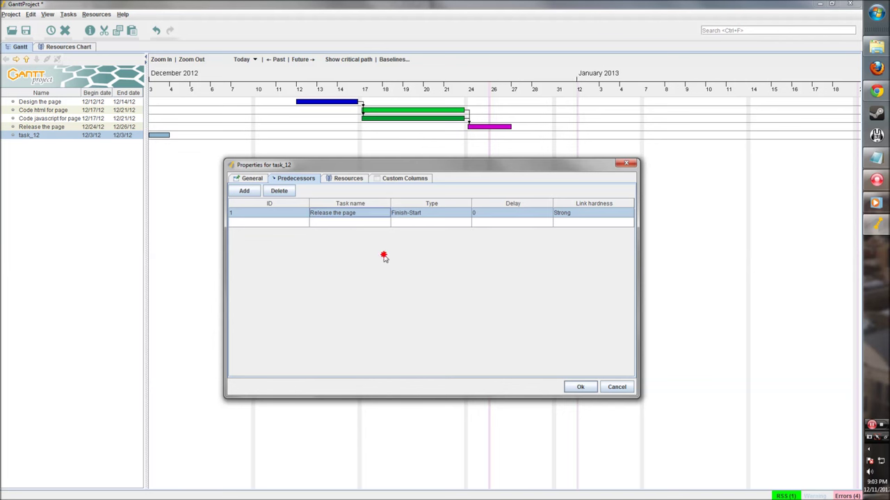
{"action": "left_click", "coordinate": [582, 389]}
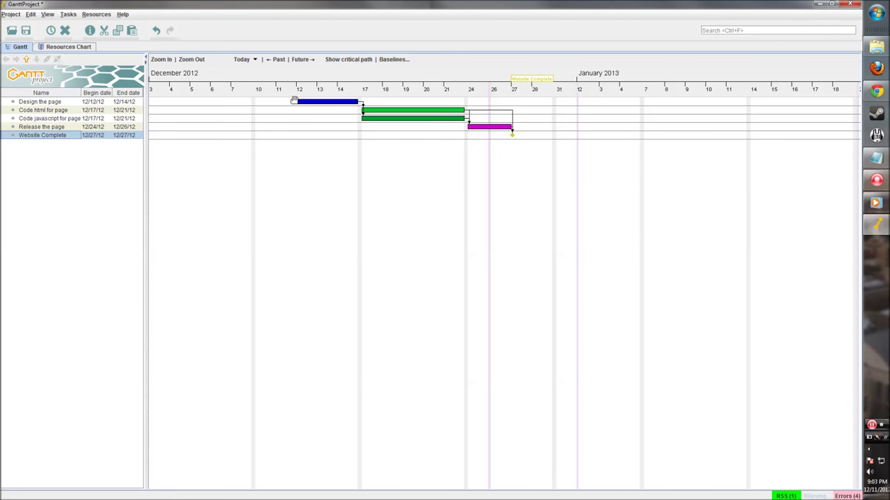
Set progress to about 82% on Design the page, 45% on Code javascript, ~80% on Code html.
{"action": "left_click_drag", "start_coordinate": [294, 102], "coordinate": [360, 103]}
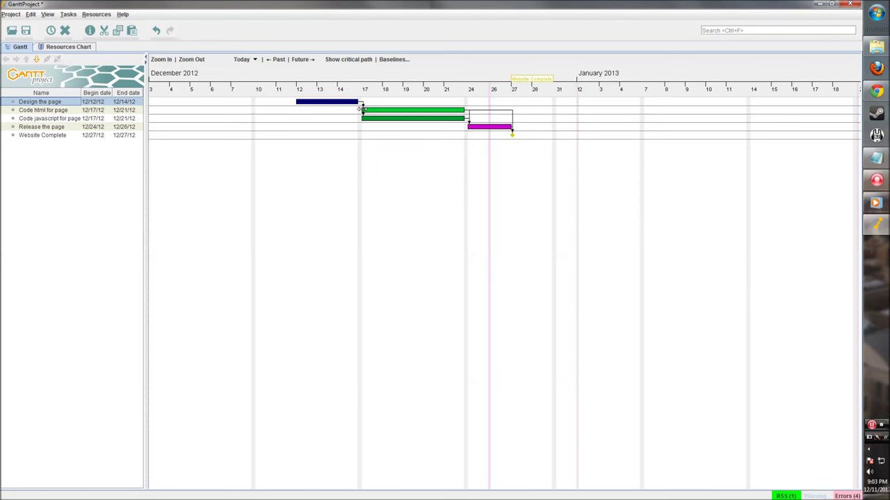
{"action": "left_click_drag", "start_coordinate": [361, 119], "coordinate": [411, 120]}
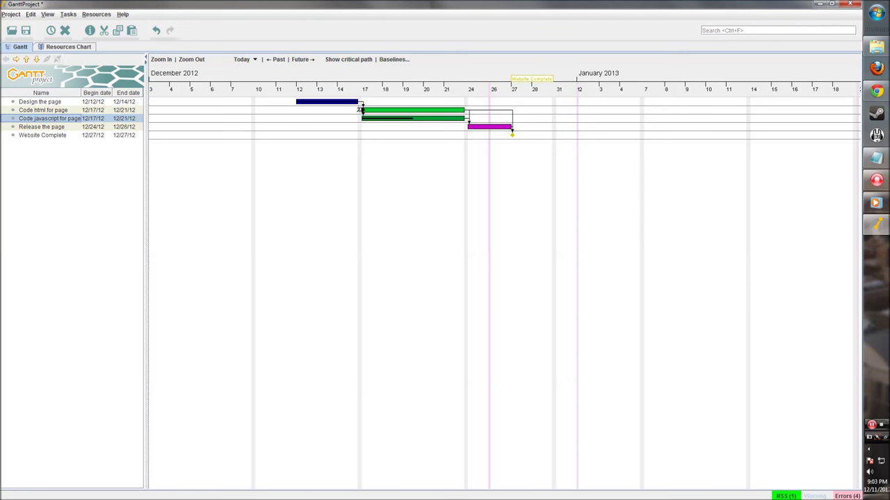
{"action": "left_click_drag", "start_coordinate": [360, 110], "coordinate": [423, 114]}
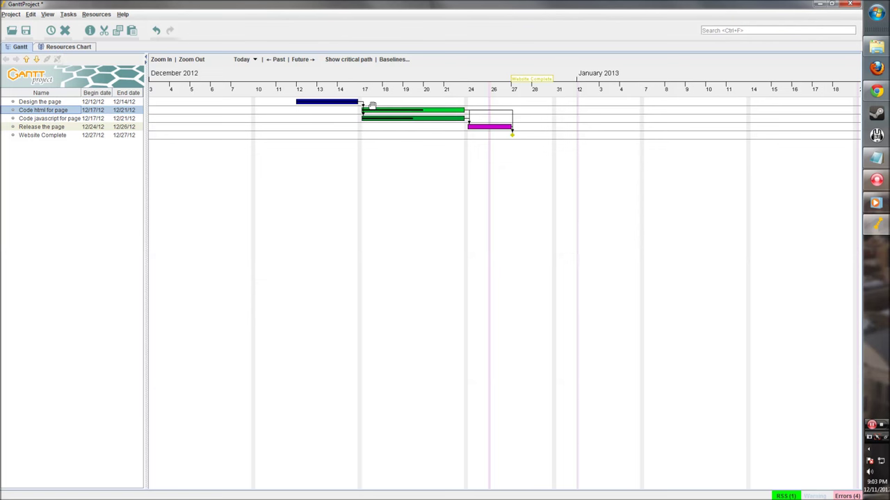
Zoom and pan the Gantt chart to a weekly timeline spanning Week 49 to Week 2.
{"action": "scroll", "coordinate": [368, 115], "scroll_direction": "up", "scroll_amount": 1}
{"action": "scroll", "coordinate": [385, 185], "scroll_direction": "left", "scroll_amount": 3}
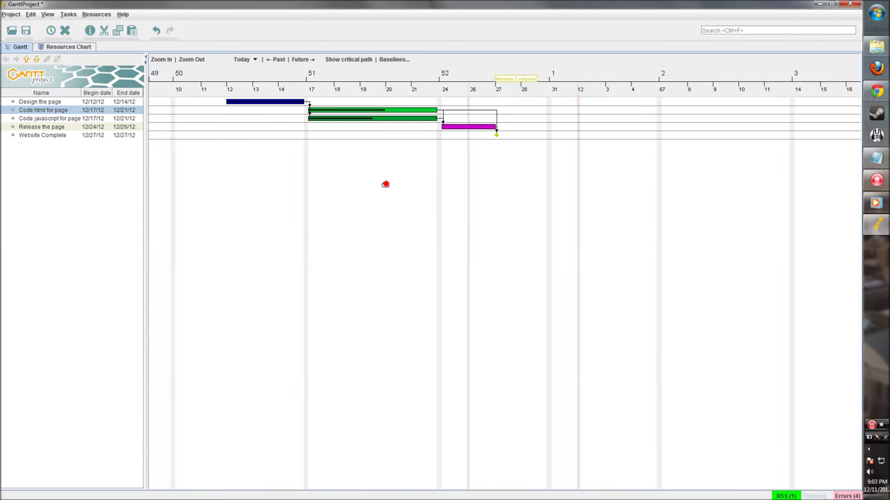
{"action": "scroll", "coordinate": [308, 162], "scroll_direction": "up", "scroll_amount": 1}
{"action": "scroll", "coordinate": [308, 162], "scroll_direction": "left", "scroll_amount": 3}
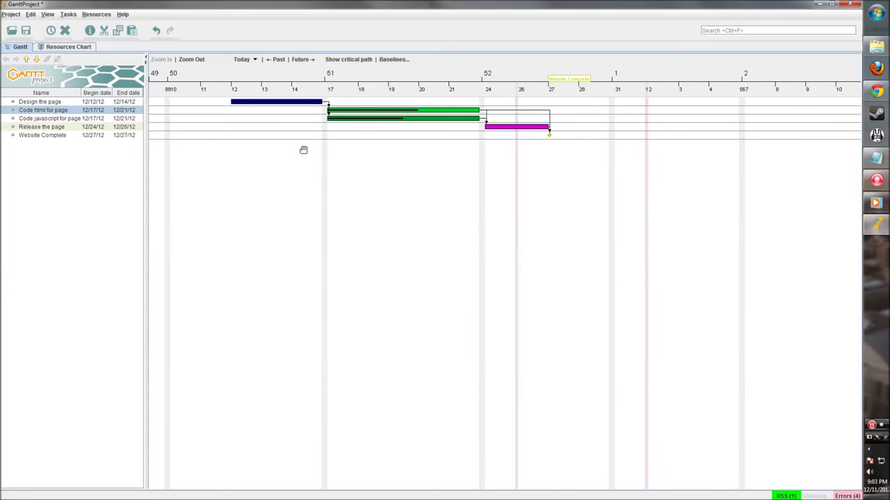
{"action": "scroll", "coordinate": [316, 154], "scroll_direction": "down", "scroll_amount": 1}
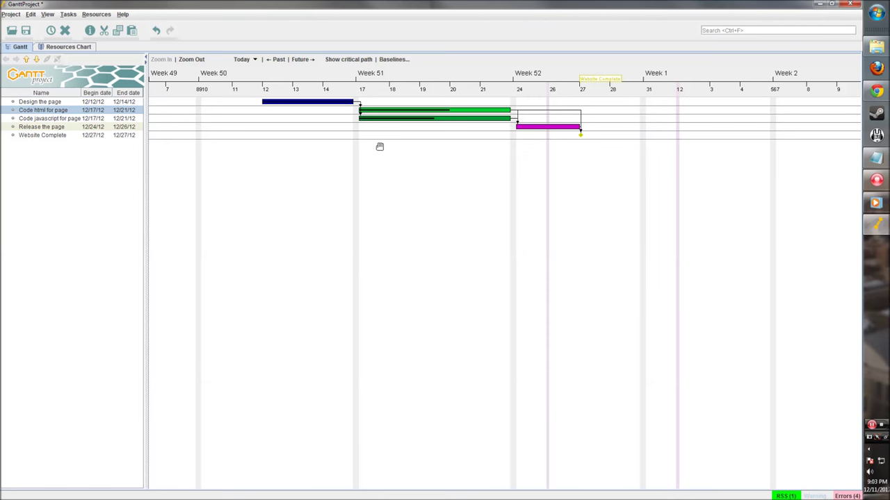
{"action": "scroll", "coordinate": [423, 148], "scroll_direction": "down", "scroll_amount": 4}
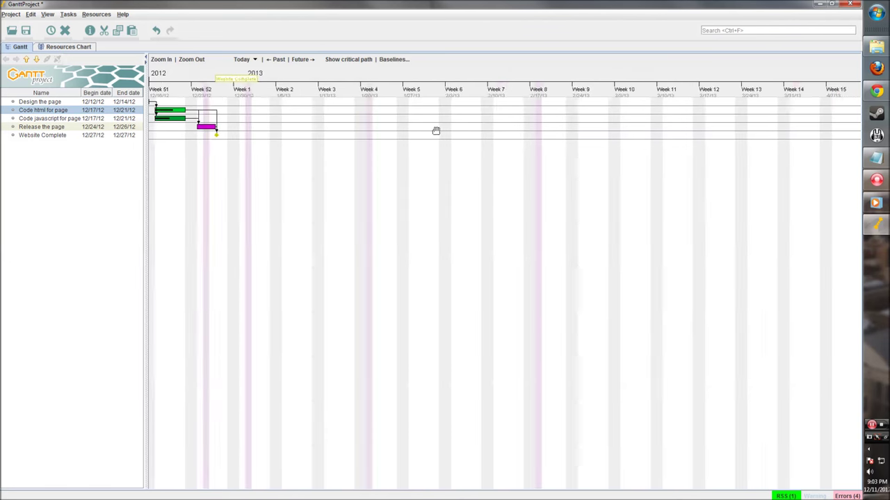
{"action": "scroll", "coordinate": [323, 133], "scroll_direction": "up", "scroll_amount": 4}
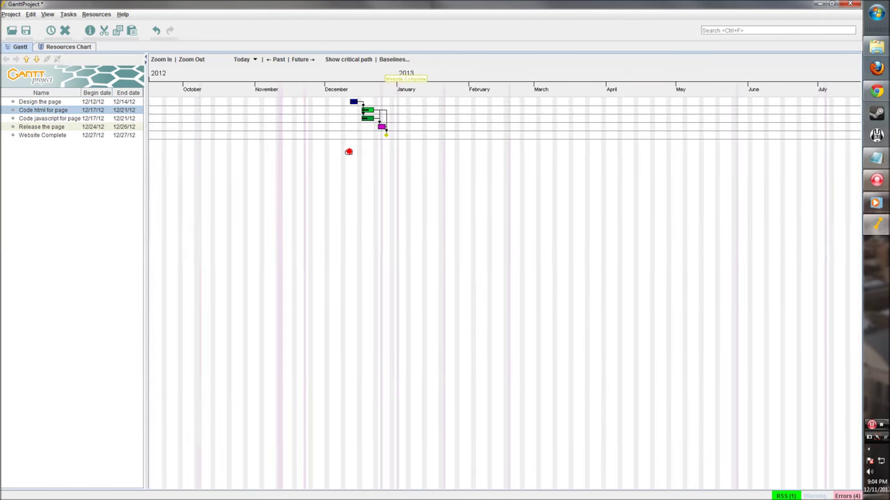
{"action": "scroll", "coordinate": [348, 133], "scroll_direction": "up", "scroll_amount": 1}
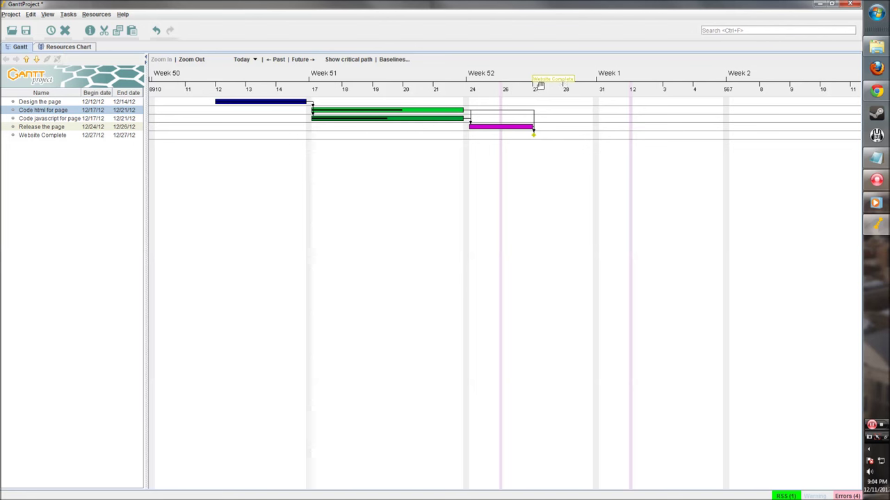
{"action": "left_click_drag", "start_coordinate": [459, 205], "coordinate": [517, 149]}
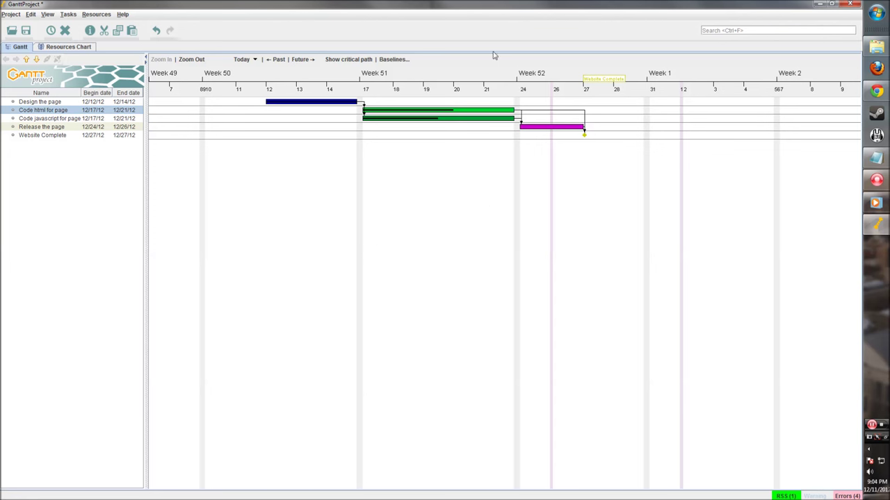
{"action": "left_click", "coordinate": [340, 61]}
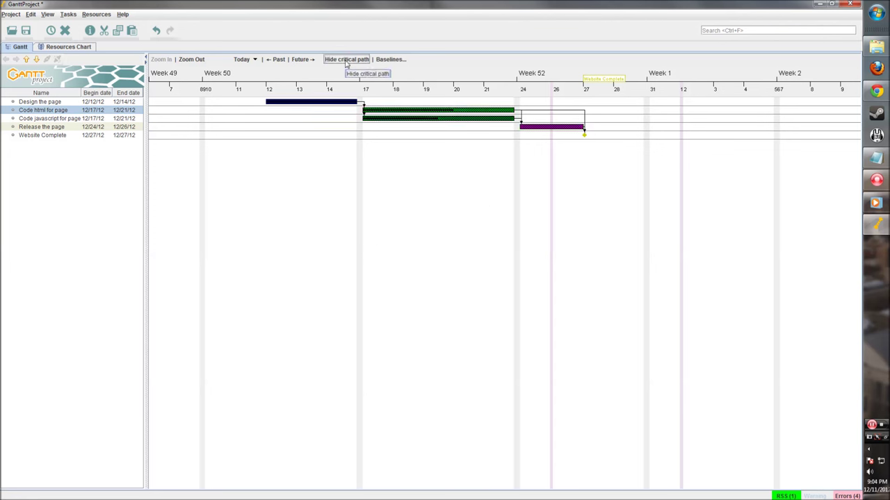
{"action": "double_click", "coordinate": [351, 62]}
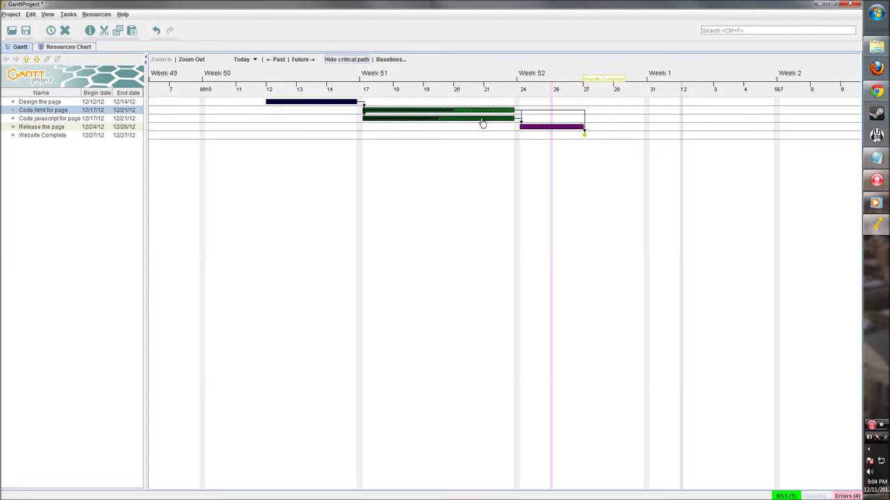
{"action": "left_click", "coordinate": [345, 60]}
{"action": "left_click", "coordinate": [345, 60]}
{"action": "left_click", "coordinate": [346, 61]}
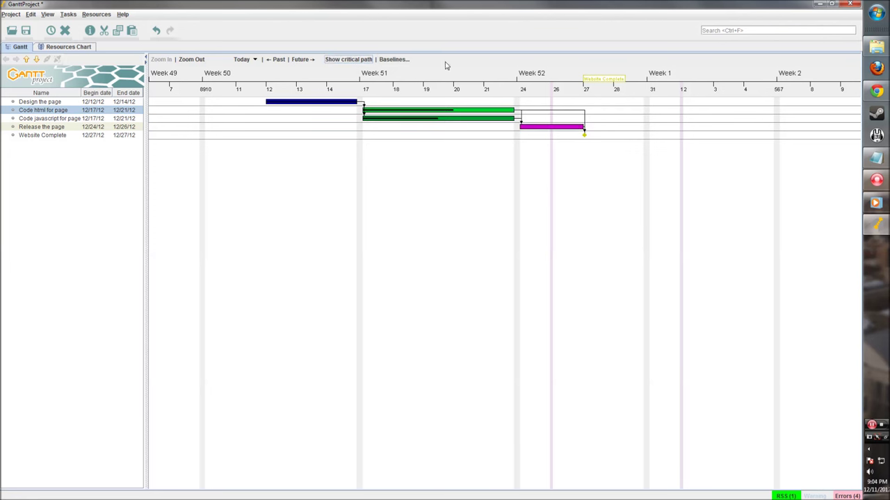
{"action": "left_click_drag", "start_coordinate": [307, 170], "coordinate": [317, 171]}
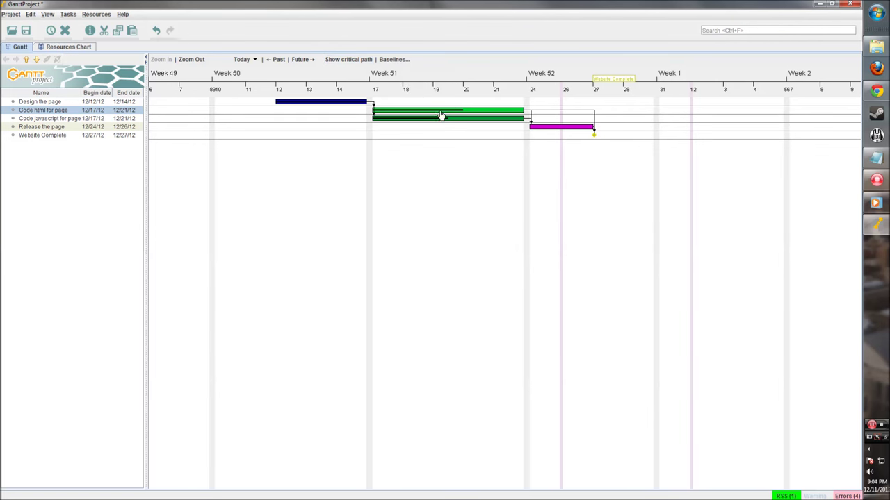
{"action": "left_click", "coordinate": [63, 47]}
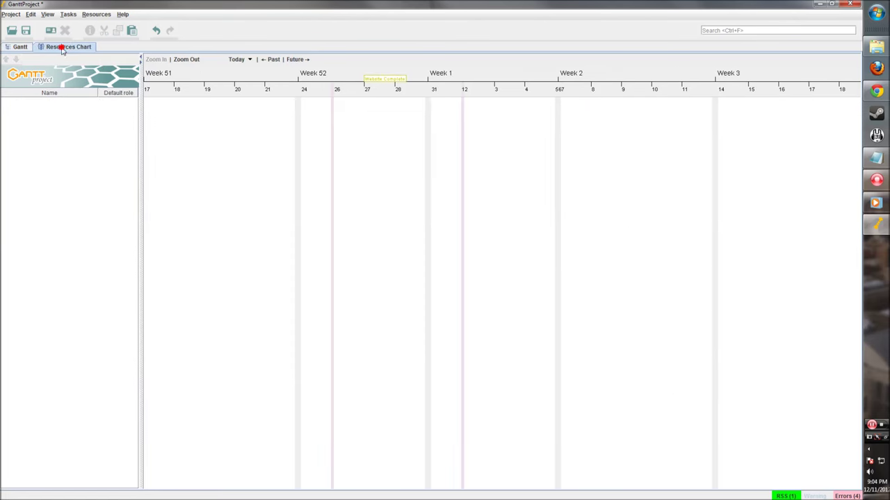
Create a new resource in the resource list with default role developer.
{"action": "right_click", "coordinate": [35, 115]}
{"action": "left_click", "coordinate": [47, 122]}
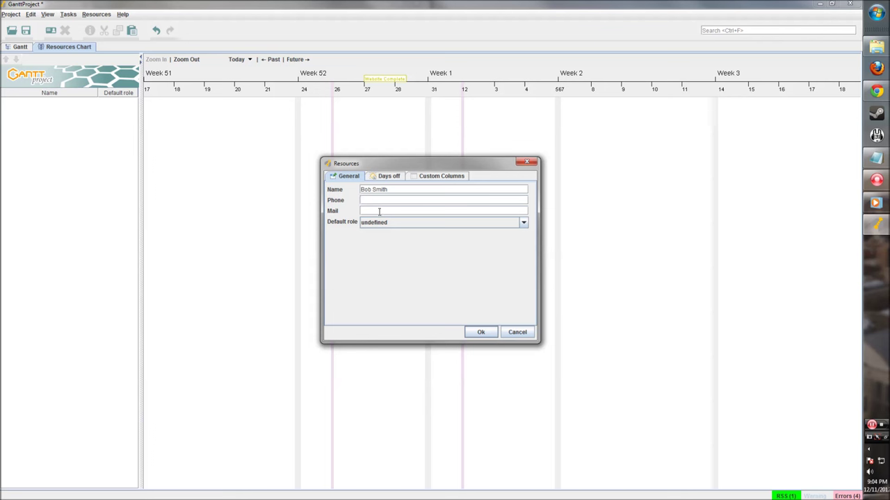
{"action": "left_click", "coordinate": [390, 223]}
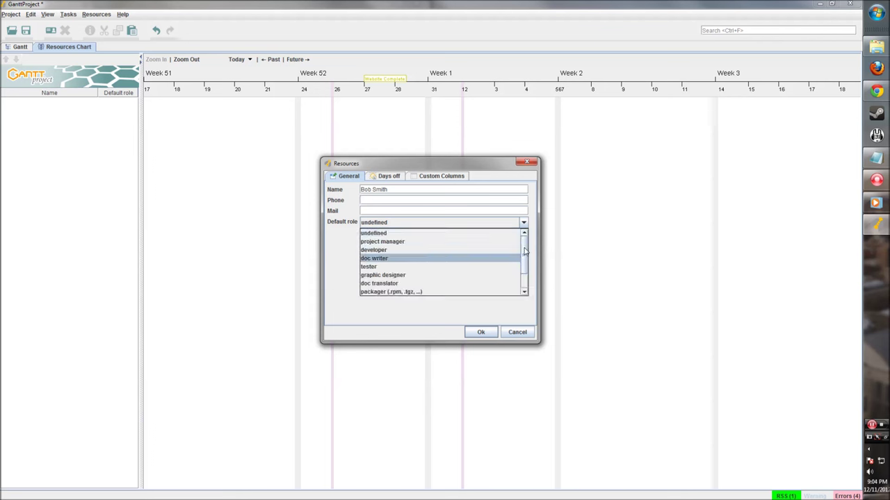
{"action": "mouse_move", "coordinate": [524, 254]}
{"action": "left_mouse_down"}
{"action": "mouse_move", "coordinate": [526, 274]}
{"action": "mouse_move", "coordinate": [527, 237]}
{"action": "mouse_move", "coordinate": [526, 246]}
{"action": "left_mouse_up"}
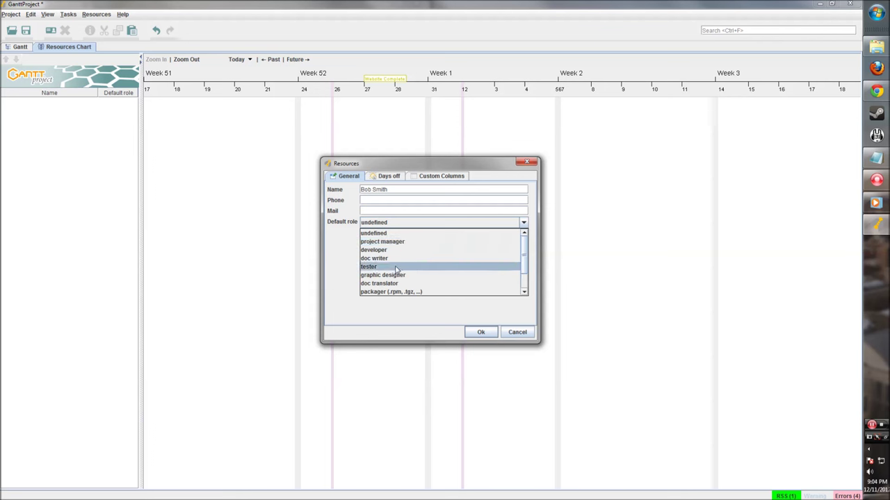
{"action": "left_click", "coordinate": [397, 250]}
{"action": "left_click", "coordinate": [391, 177]}
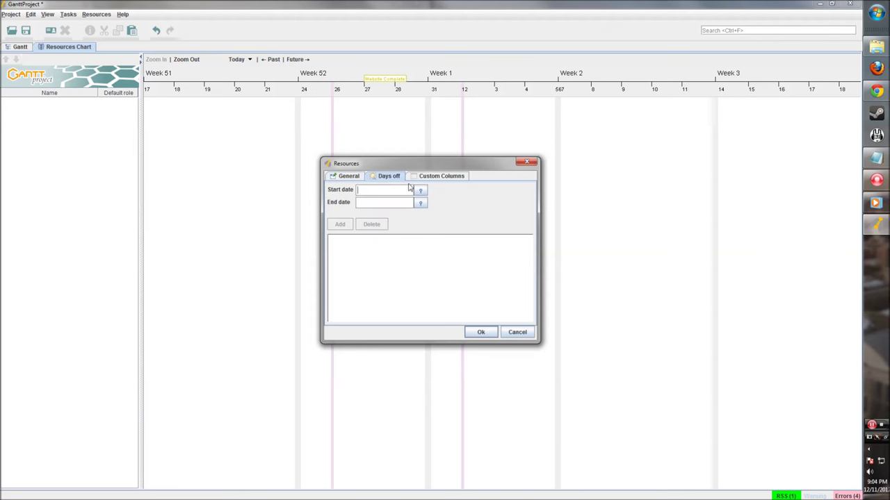
{"action": "left_click", "coordinate": [432, 179]}
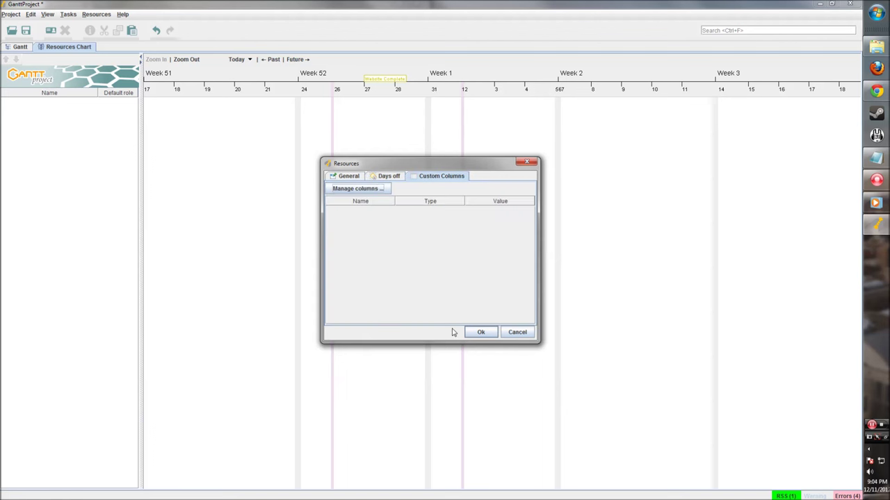
{"action": "left_click", "coordinate": [481, 332]}
Add a resource with the team member's name and default role project manager.
{"action": "right_click", "coordinate": [62, 122]}
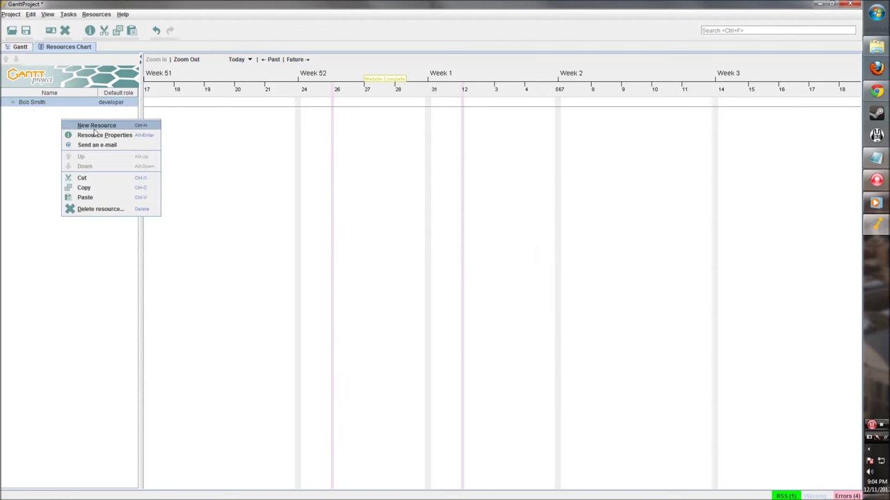
{"action": "left_click", "coordinate": [97, 126]}
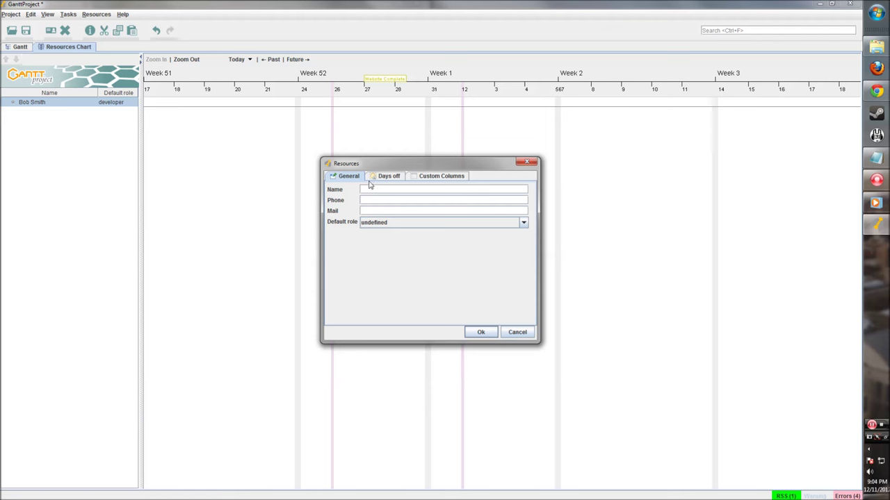
{"action": "left_click", "coordinate": [364, 223]}
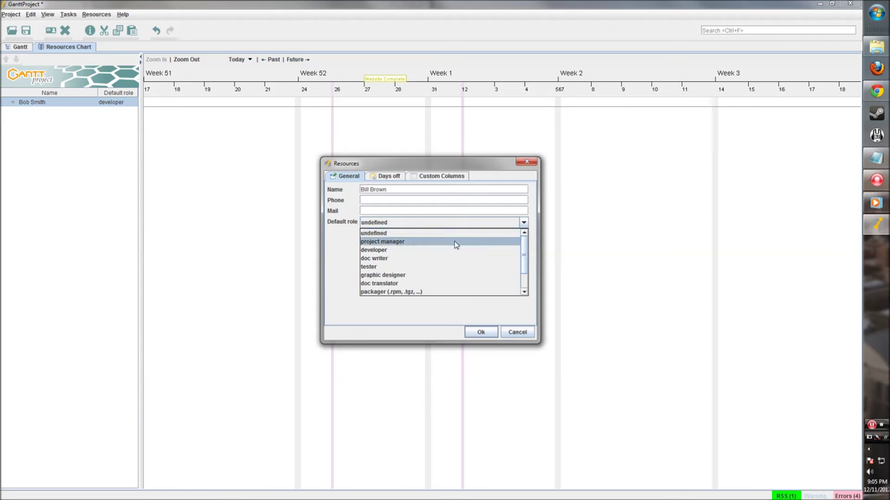
{"action": "left_click", "coordinate": [399, 241]}
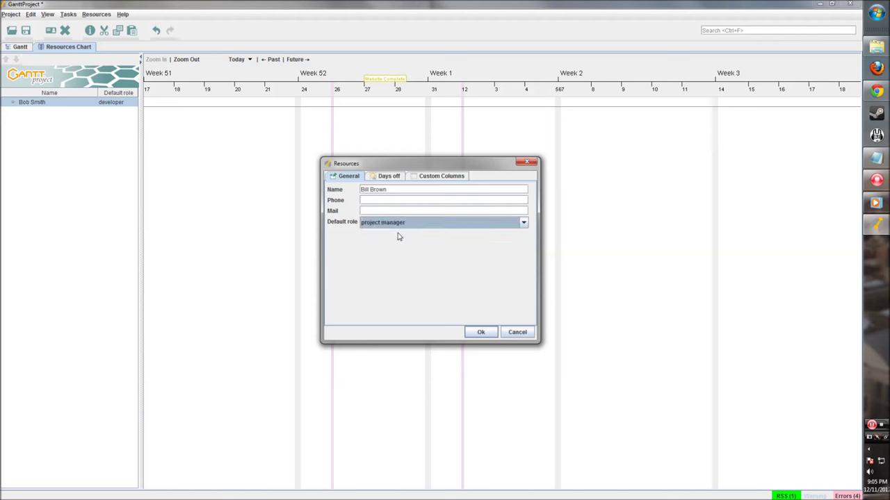
{"action": "left_click", "coordinate": [472, 335]}
Add another resource with default role web designer and select it in the list.
{"action": "right_click", "coordinate": [71, 151]}
{"action": "left_click", "coordinate": [97, 153]}
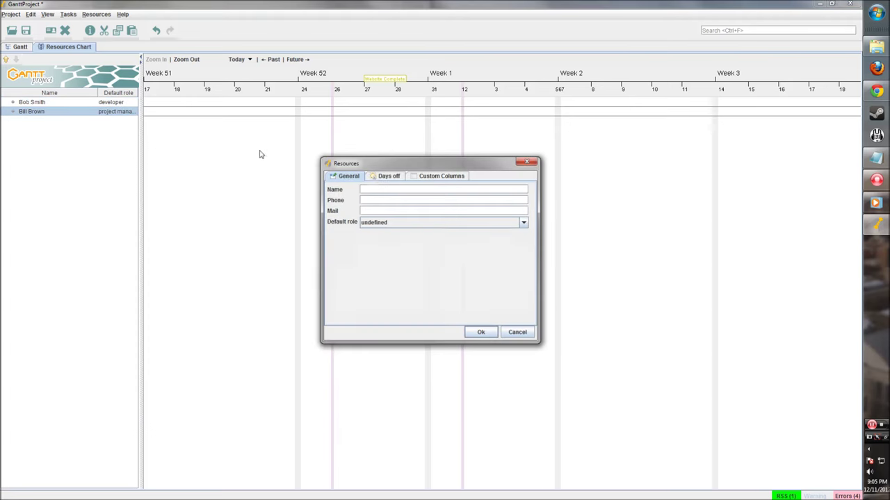
{"action": "left_click", "coordinate": [381, 189]}
{"action": "left_click", "coordinate": [410, 223]}
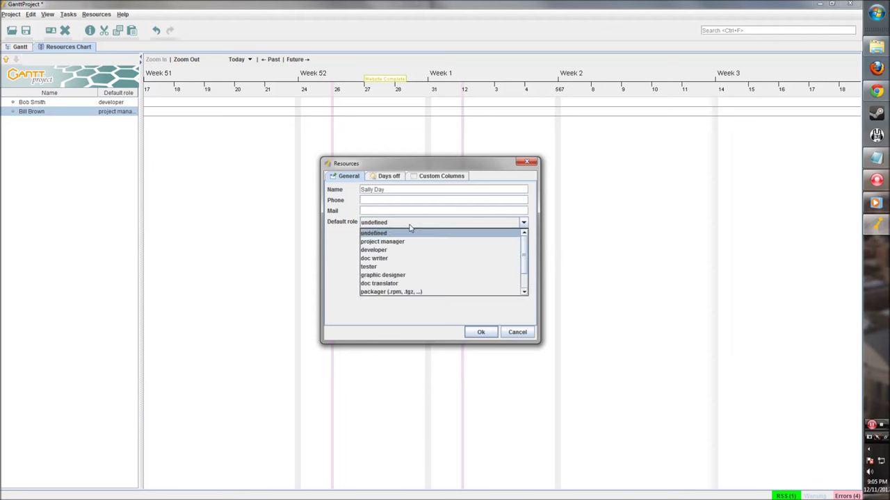
{"action": "scroll", "coordinate": [451, 275], "scroll_direction": "down", "scroll_amount": 1}
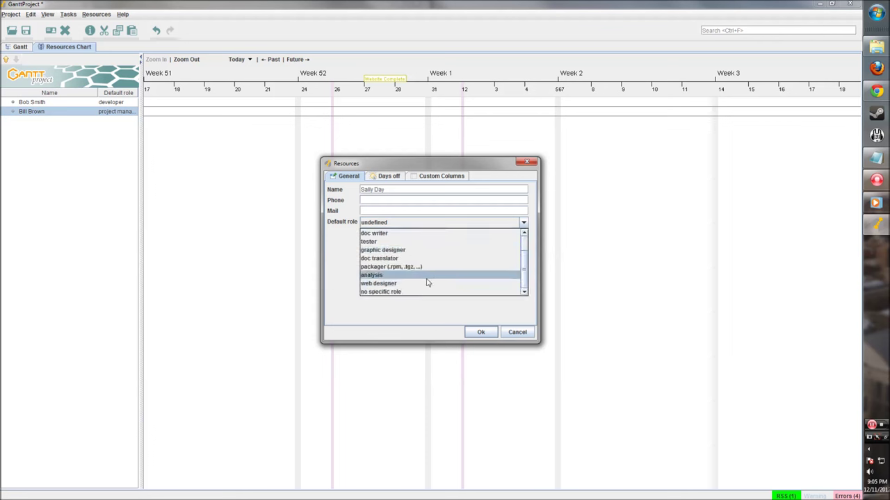
{"action": "scroll", "coordinate": [426, 282], "scroll_direction": "up", "scroll_amount": 1}
{"action": "scroll", "coordinate": [427, 283], "scroll_direction": "down", "scroll_amount": 1}
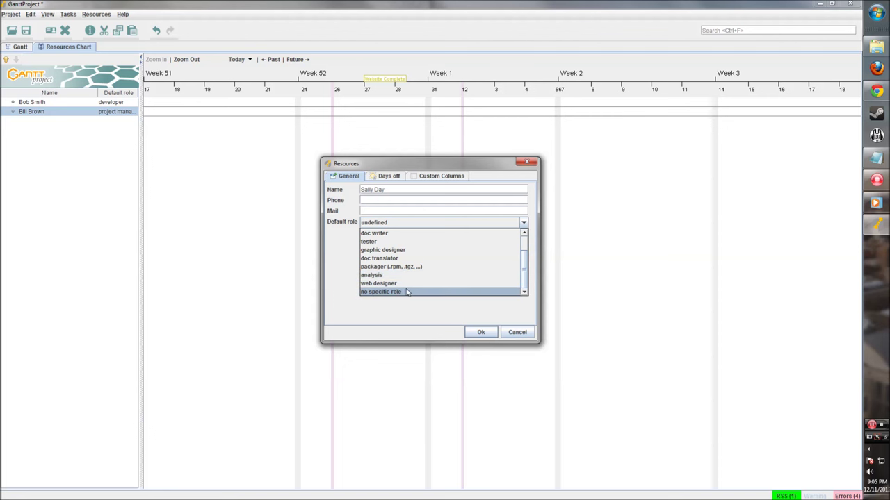
{"action": "left_click", "coordinate": [405, 283]}
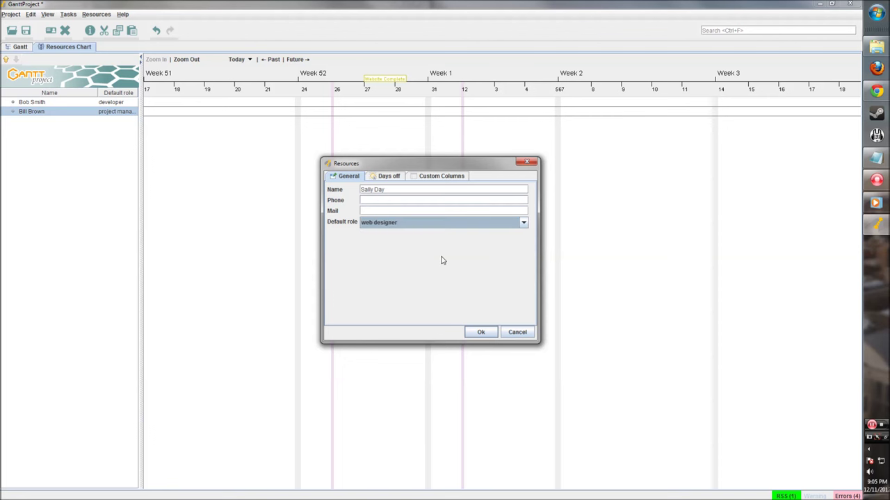
{"action": "left_click", "coordinate": [480, 332]}
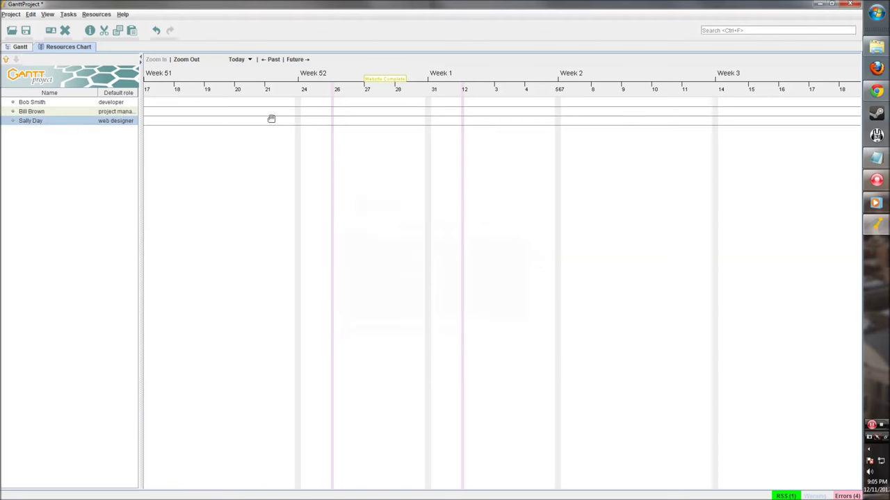
{"action": "left_click", "coordinate": [71, 104]}
{"action": "left_click", "coordinate": [72, 118]}
{"action": "left_click", "coordinate": [73, 105]}
Assign the web designer to the Design the page task.
{"action": "left_click", "coordinate": [71, 118]}
{"action": "left_click", "coordinate": [72, 104]}
{"action": "left_click", "coordinate": [72, 118]}
{"action": "left_click", "coordinate": [26, 48]}
{"action": "double_click", "coordinate": [324, 103]}
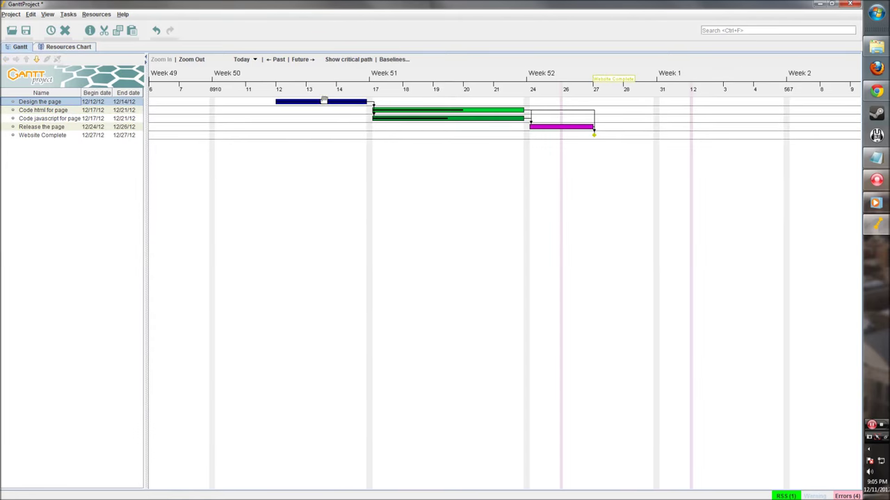
{"action": "left_click", "coordinate": [348, 150]}
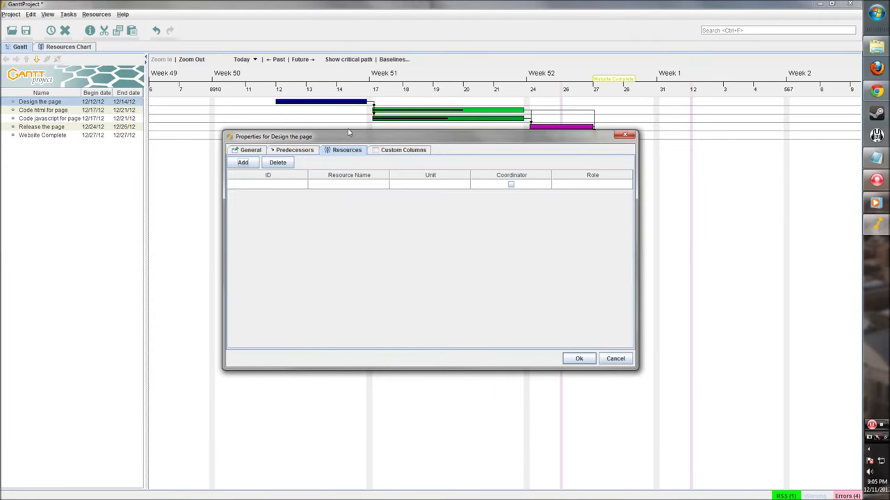
{"action": "left_click", "coordinate": [242, 162]}
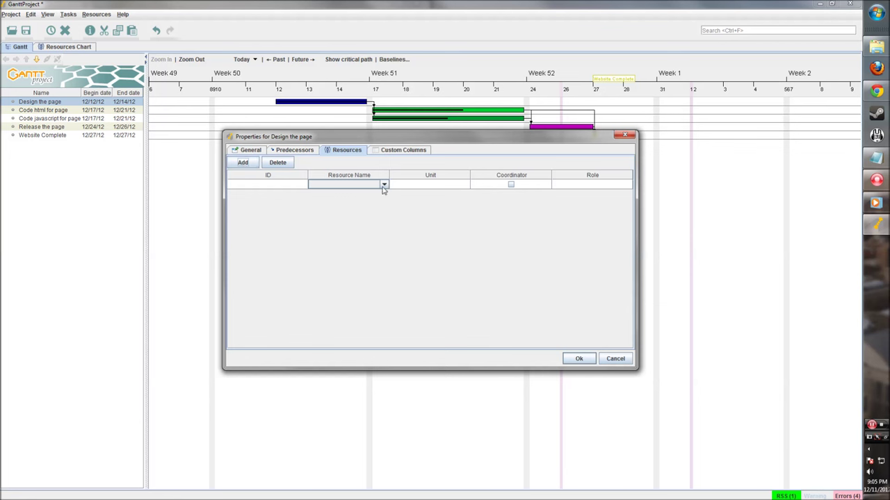
{"action": "left_click", "coordinate": [383, 185]}
{"action": "left_click", "coordinate": [357, 210]}
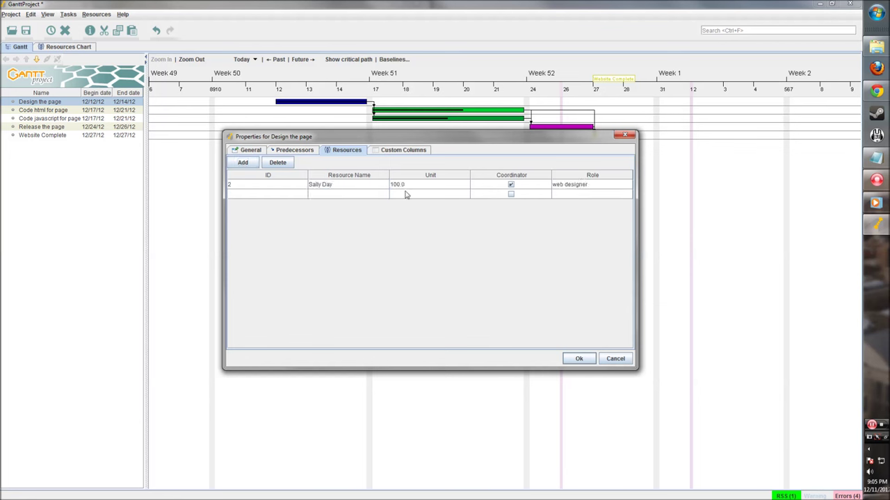
{"action": "left_click", "coordinate": [576, 358]}
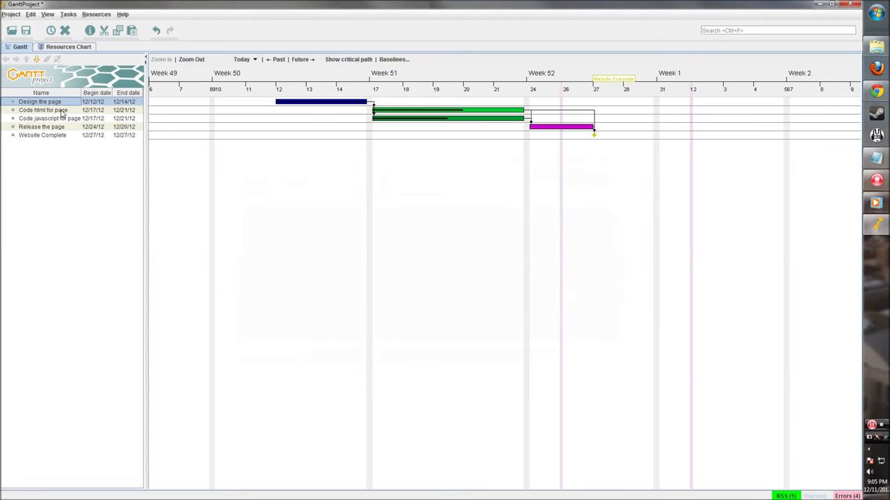
Open the Code html for page resource assignments, then close them without assigning anyone.
{"action": "left_click", "coordinate": [62, 113]}
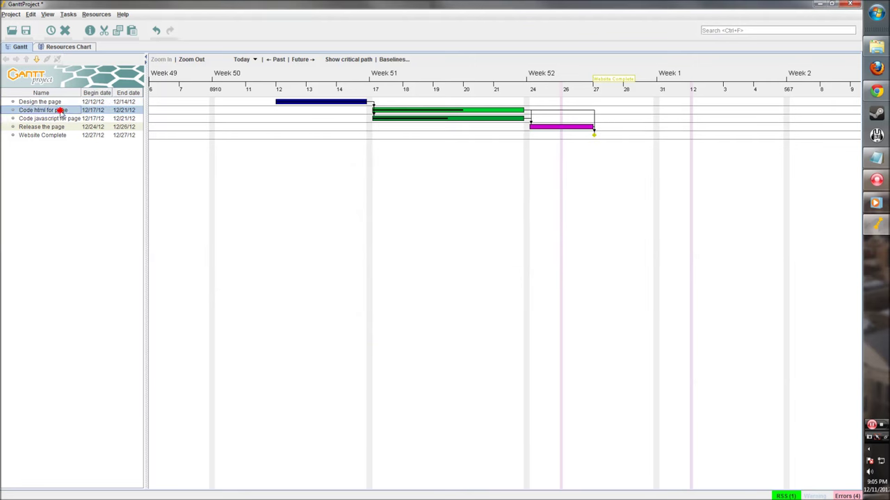
{"action": "right_click", "coordinate": [66, 111]}
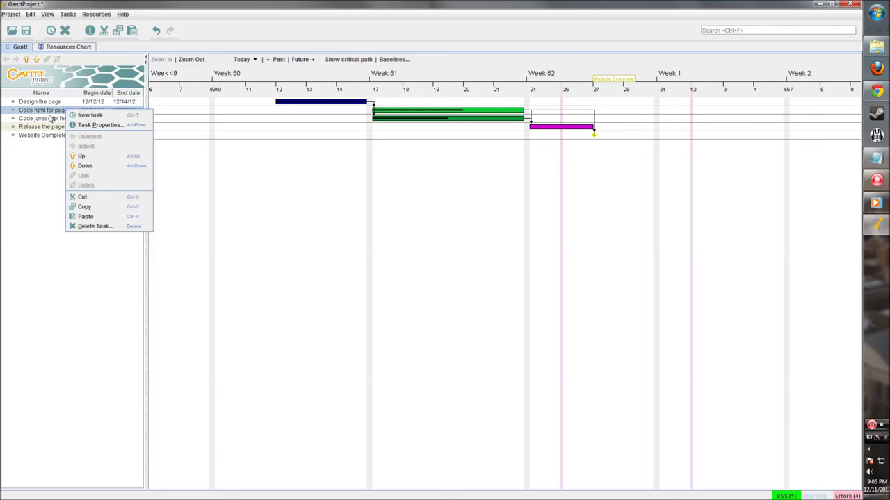
{"action": "left_click", "coordinate": [51, 119]}
{"action": "left_click", "coordinate": [421, 113]}
{"action": "double_click", "coordinate": [423, 114]}
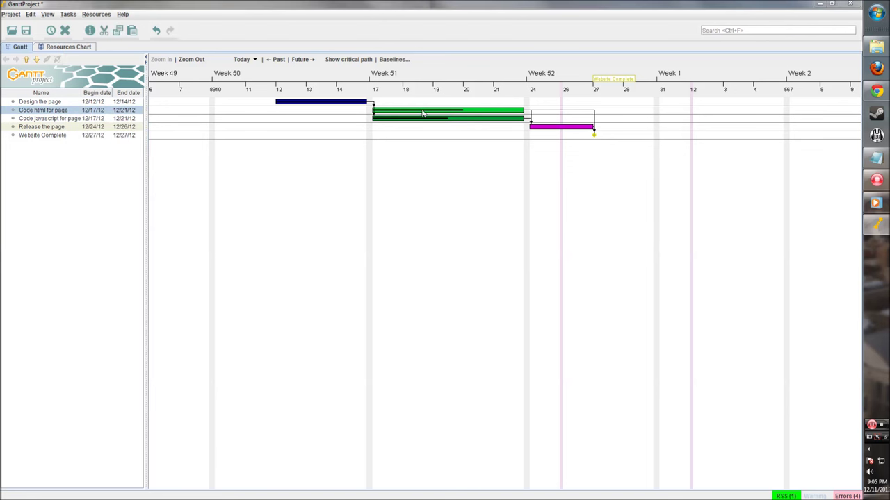
{"action": "left_click", "coordinate": [341, 152]}
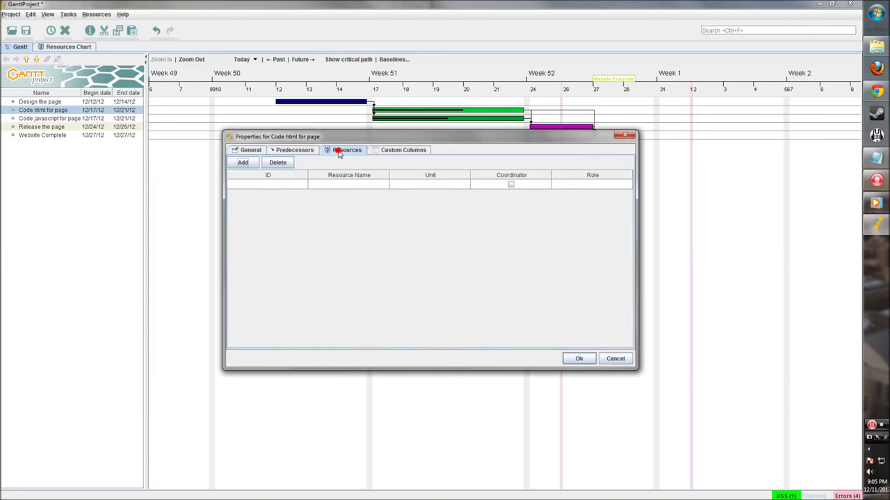
{"action": "left_click", "coordinate": [251, 166]}
{"action": "left_click", "coordinate": [353, 184]}
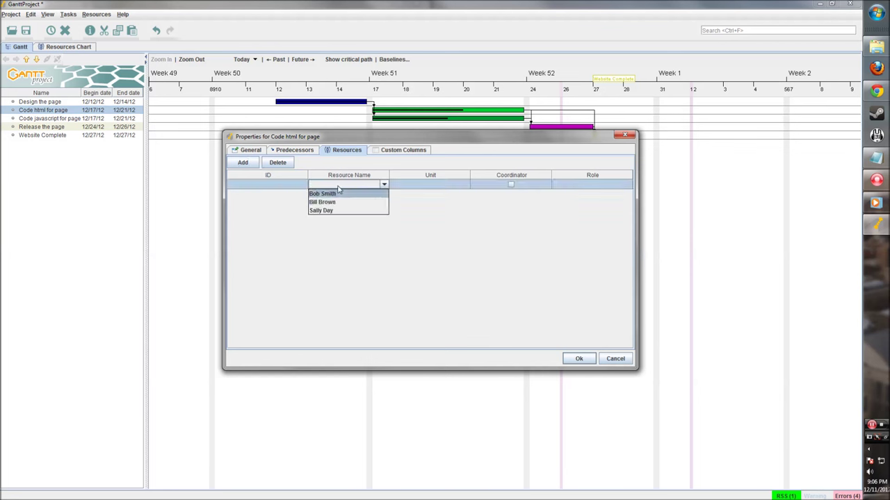
{"action": "left_click", "coordinate": [615, 359]}
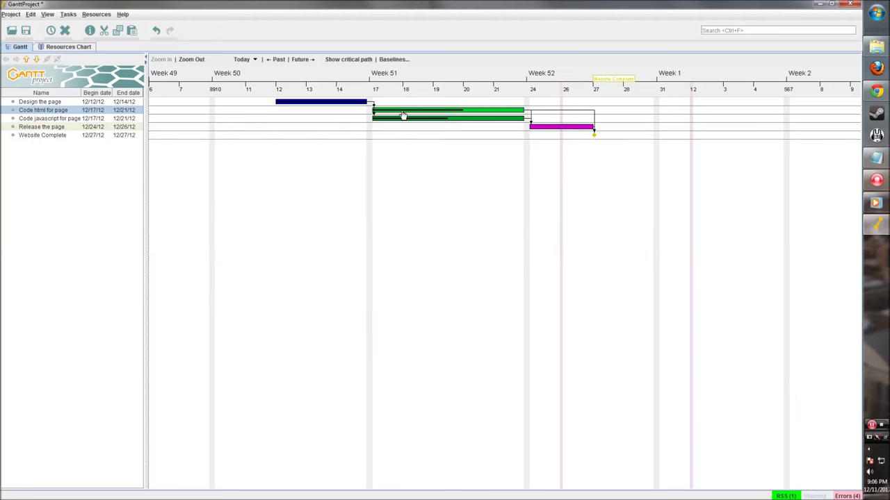
Check the developer's default role in the resource chart, then return to the task schedule.
{"action": "left_click", "coordinate": [78, 49]}
{"action": "left_click", "coordinate": [114, 122]}
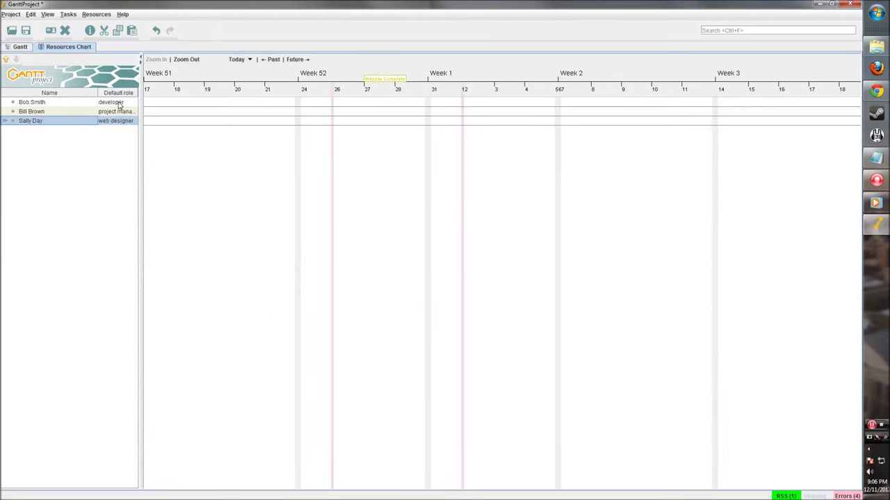
{"action": "left_click", "coordinate": [120, 104]}
{"action": "left_click", "coordinate": [17, 48]}
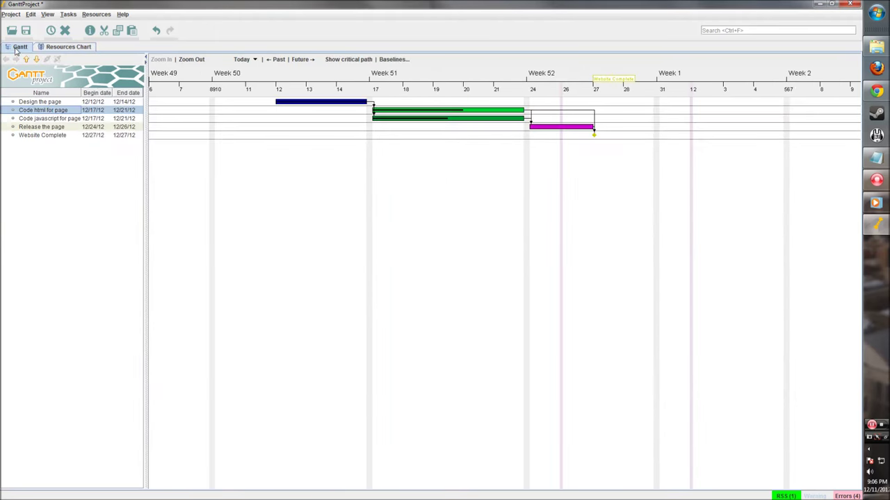
Assign the developer to Code html for page at 50 units.
{"action": "left_click", "coordinate": [69, 110]}
{"action": "double_click", "coordinate": [434, 114]}
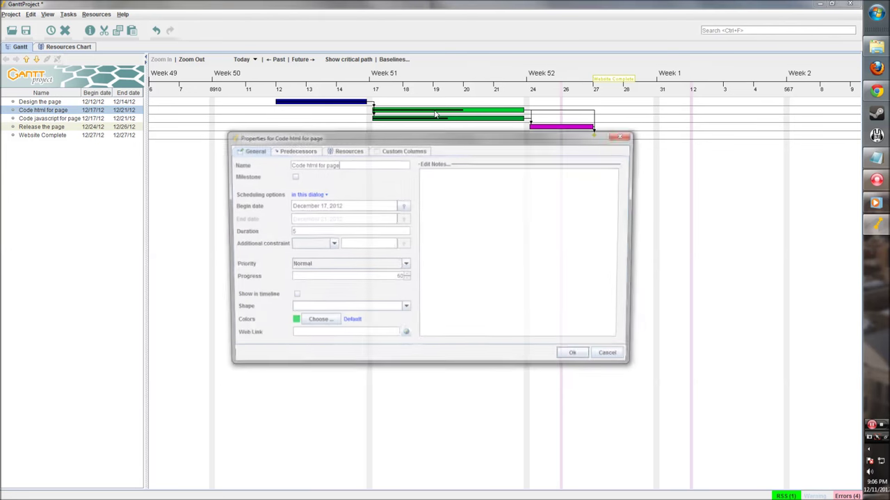
{"action": "left_click", "coordinate": [342, 151]}
{"action": "left_click", "coordinate": [243, 163]}
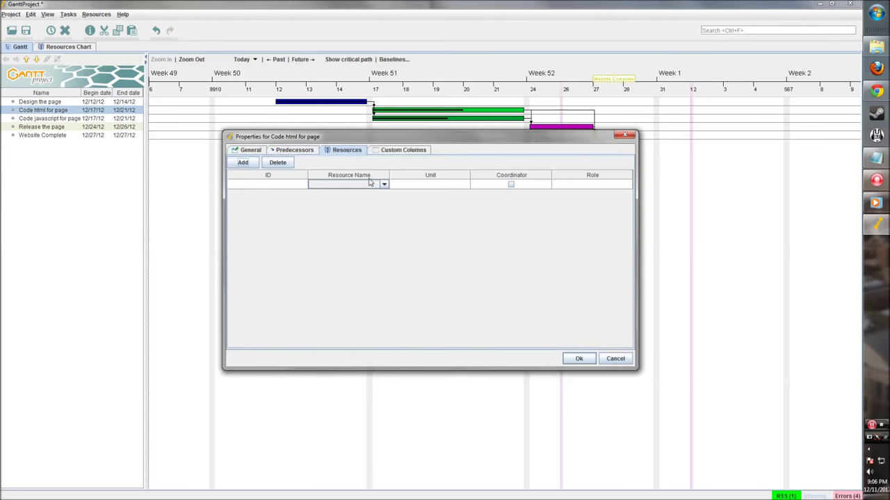
{"action": "left_click", "coordinate": [370, 183]}
{"action": "left_click", "coordinate": [351, 195]}
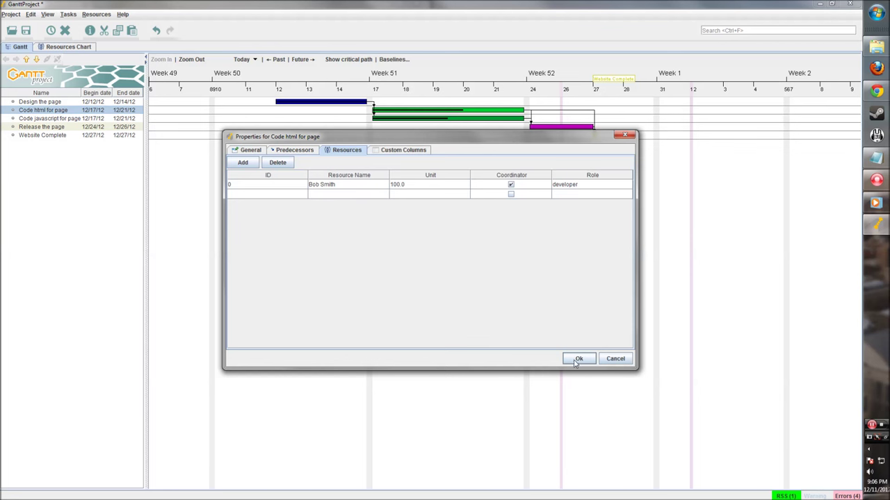
{"action": "left_click", "coordinate": [432, 184]}
{"action": "double_click", "coordinate": [408, 184]}
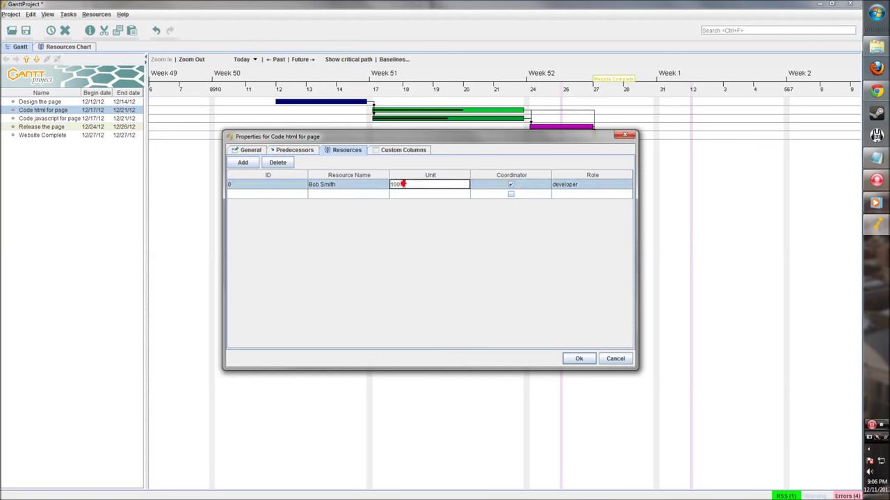
{"action": "type", "text": "50"}
{"action": "left_click", "coordinate": [456, 196]}
{"action": "left_click", "coordinate": [577, 358]}
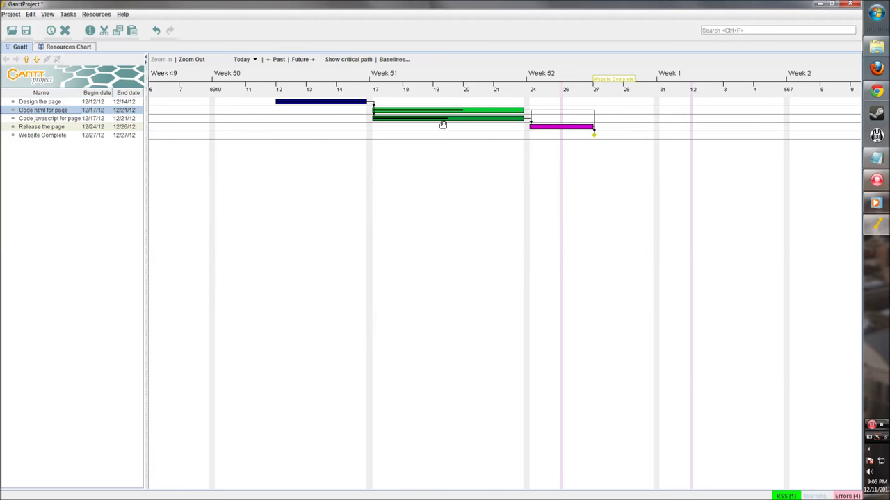
Assign the developer to Code javascript for page at 50 units as task coordinator.
{"action": "double_click", "coordinate": [423, 119]}
{"action": "left_click", "coordinate": [345, 151]}
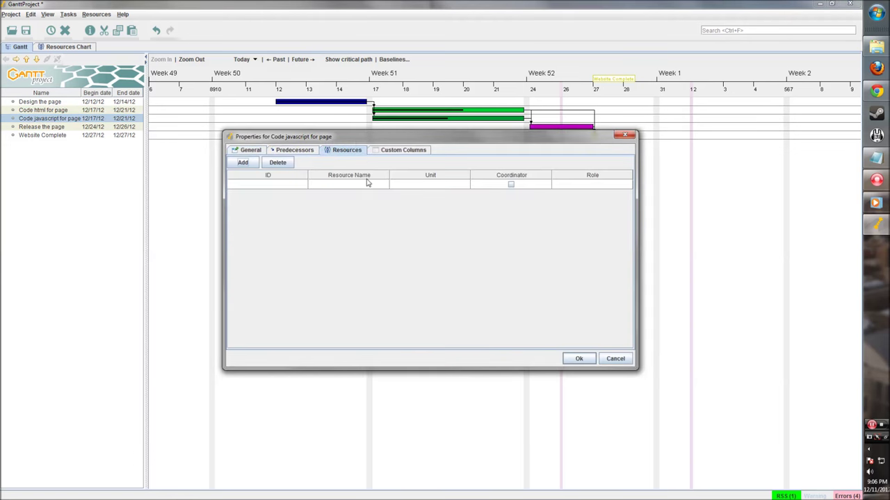
{"action": "left_click", "coordinate": [242, 162]}
{"action": "left_click", "coordinate": [371, 185]}
{"action": "left_click", "coordinate": [351, 195]}
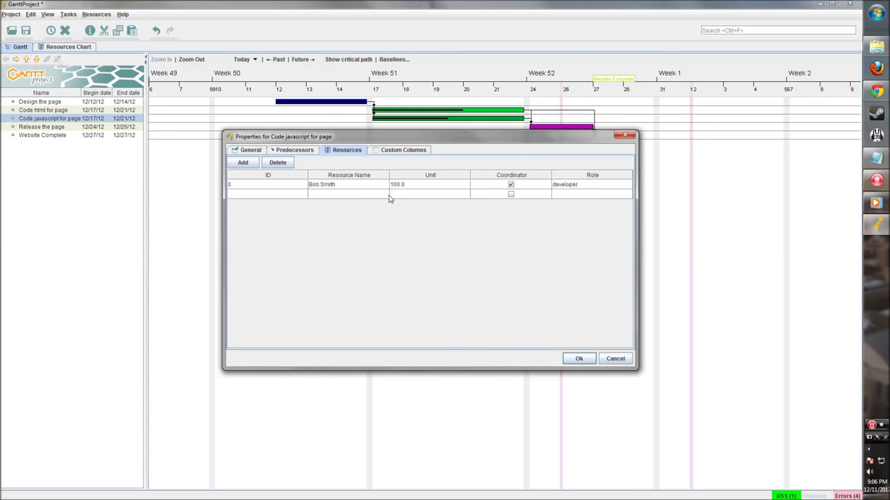
{"action": "double_click", "coordinate": [449, 186]}
{"action": "left_click_drag", "start_coordinate": [446, 185], "coordinate": [361, 181]}
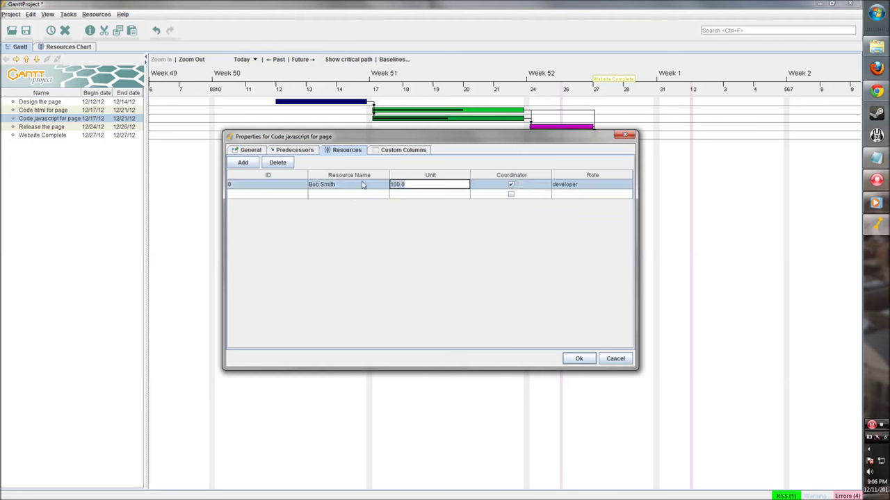
{"action": "type", "text": "50"}
{"action": "left_click", "coordinate": [481, 180]}
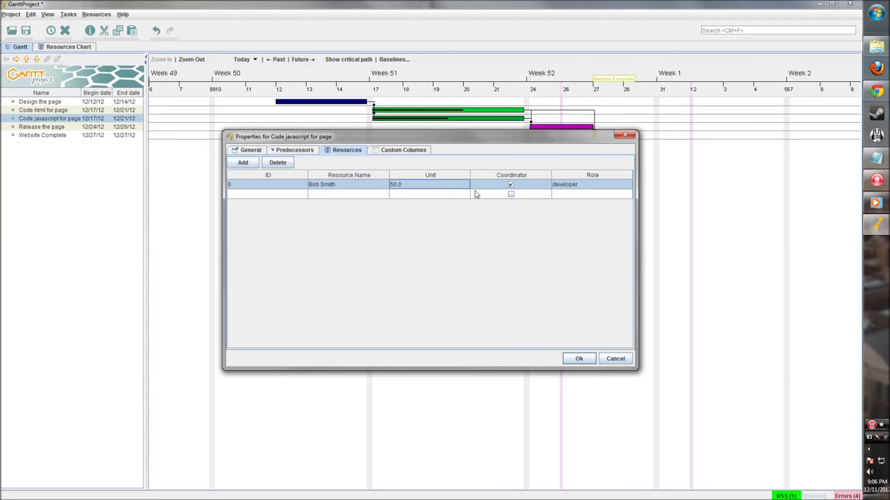
{"action": "left_click", "coordinate": [511, 185]}
{"action": "left_click", "coordinate": [581, 358]}
Assign the project manager to Release the page and widen the task table.
{"action": "double_click", "coordinate": [549, 128]}
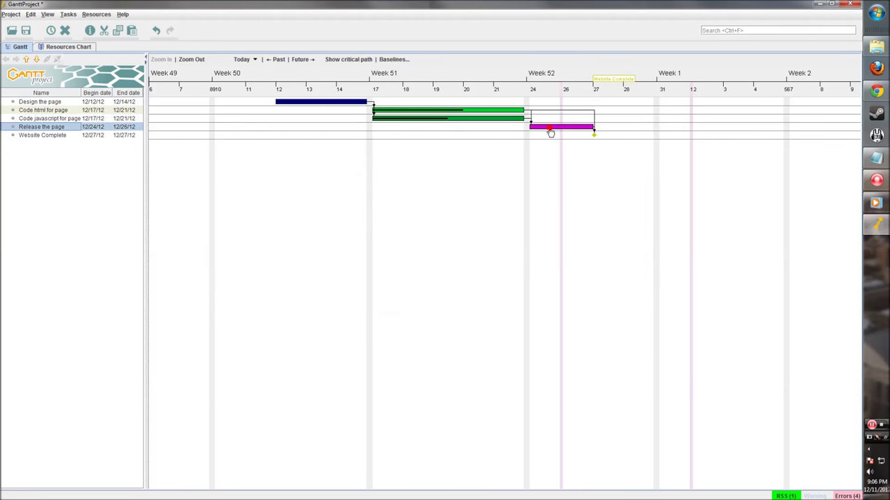
{"action": "left_click", "coordinate": [347, 151]}
{"action": "left_click", "coordinate": [243, 162]}
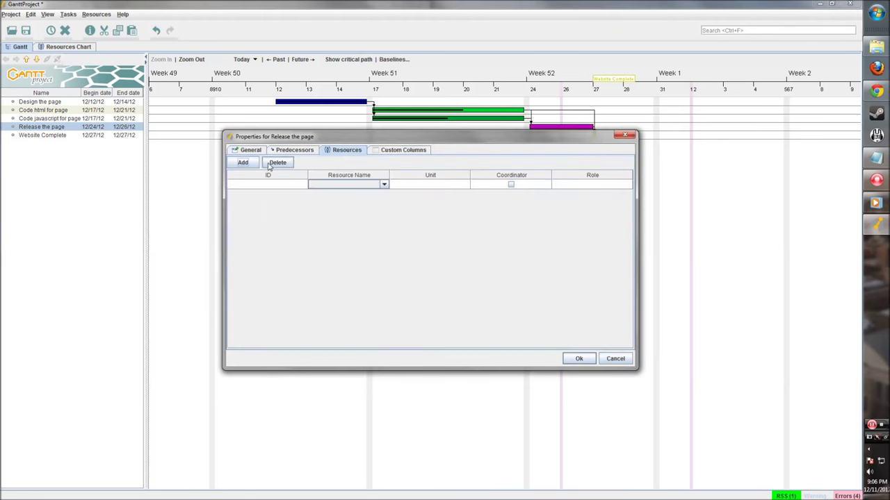
{"action": "left_click", "coordinate": [363, 184]}
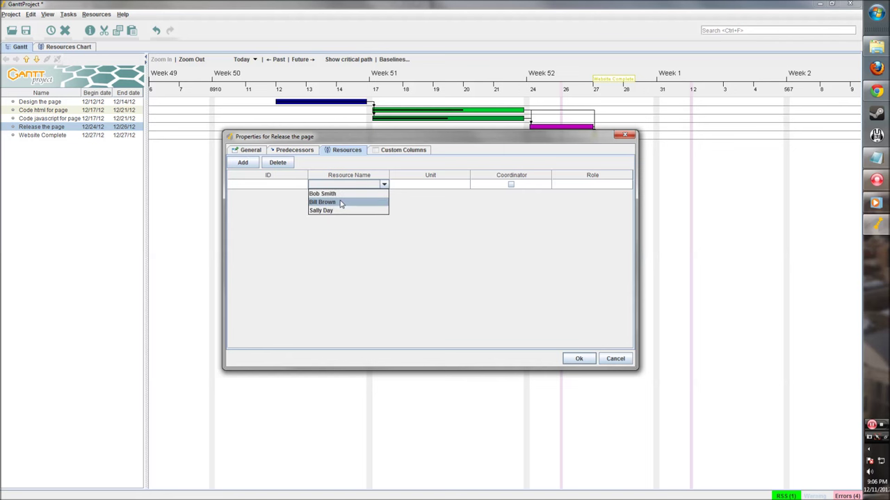
{"action": "left_click", "coordinate": [340, 202]}
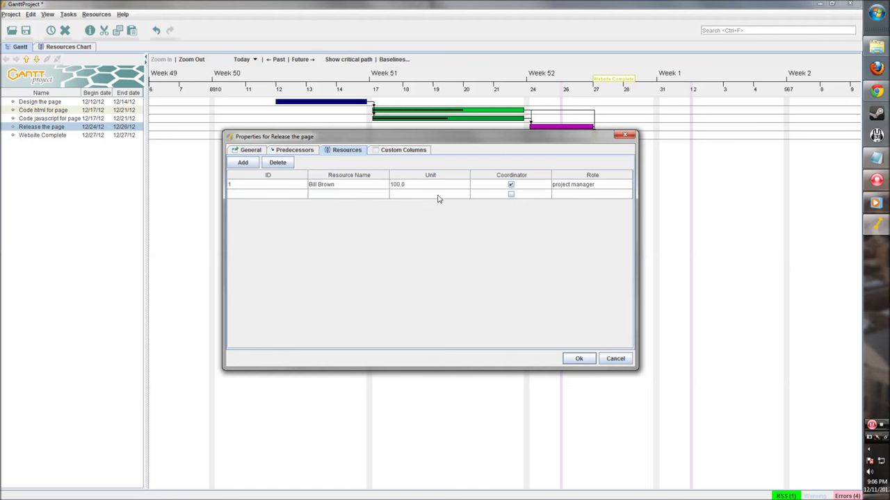
{"action": "left_click", "coordinate": [574, 359]}
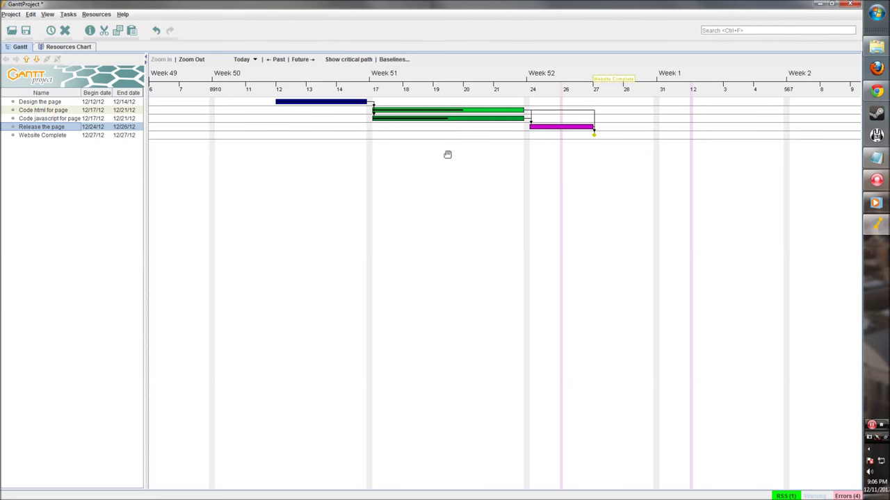
{"action": "left_click_drag", "start_coordinate": [145, 156], "coordinate": [158, 156]}
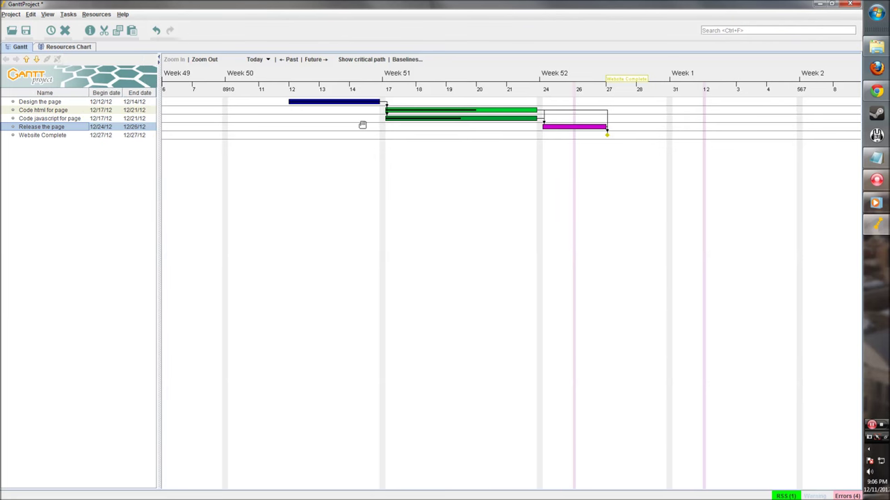
View the assigned work bars in the resource load chart and accept its colour settings.
{"action": "left_click", "coordinate": [68, 47]}
{"action": "left_click_drag", "start_coordinate": [246, 185], "coordinate": [516, 170]}
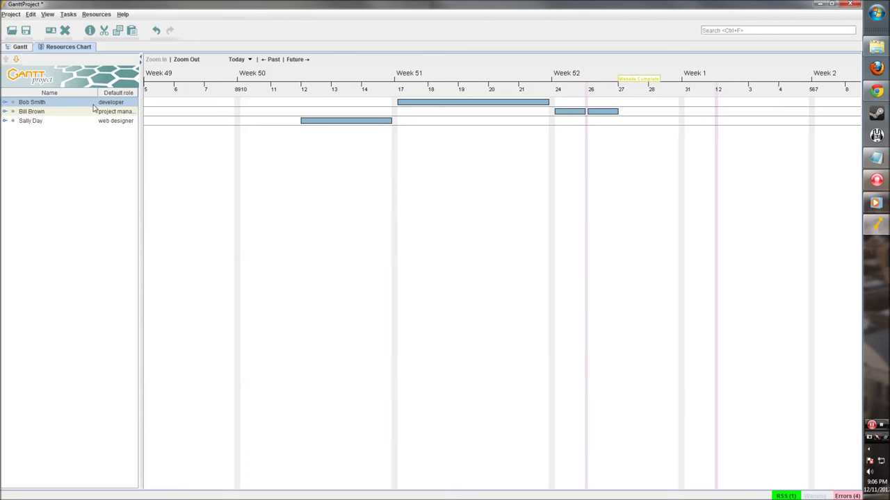
{"action": "right_click", "coordinate": [413, 102]}
{"action": "left_click", "coordinate": [436, 109]}
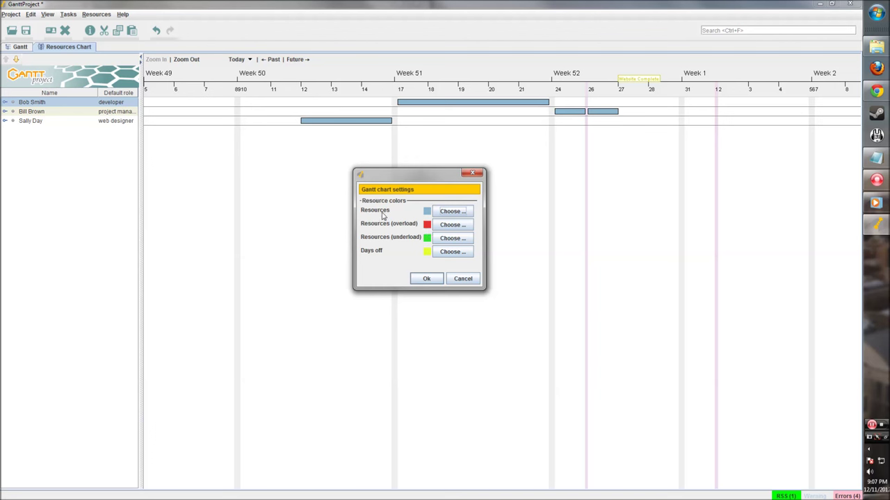
{"action": "left_click", "coordinate": [426, 278]}
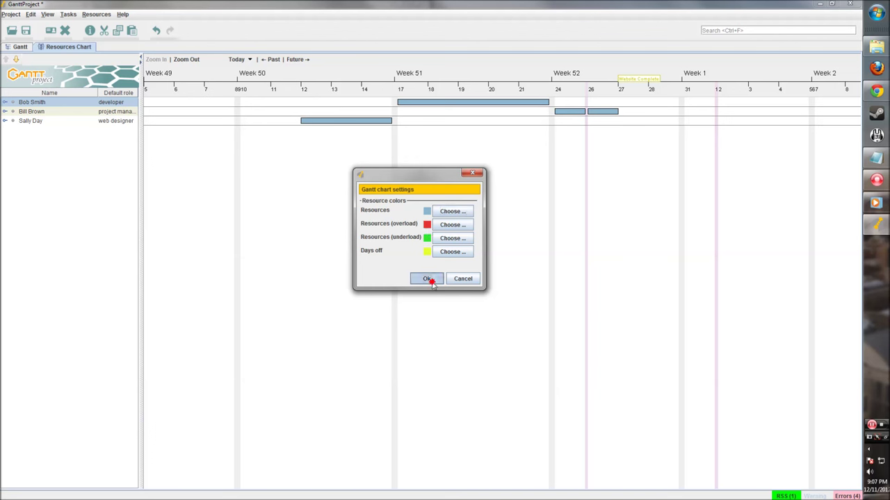
Select two team members in the resource list, then return to the task Gantt chart.
{"action": "left_click", "coordinate": [46, 113]}
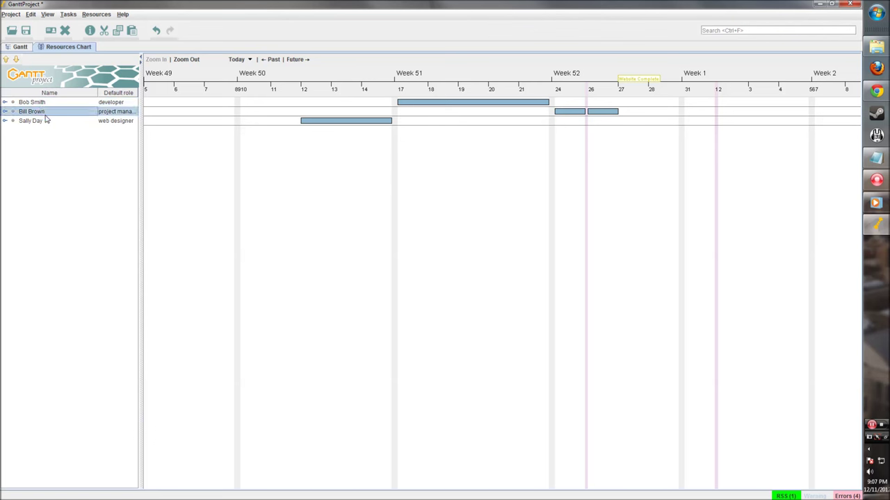
{"action": "left_click", "coordinate": [41, 122]}
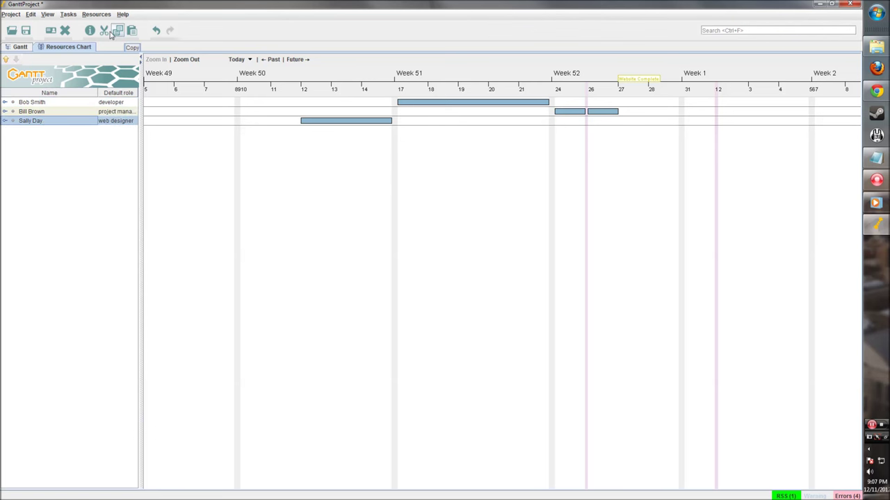
{"action": "left_click", "coordinate": [20, 46]}
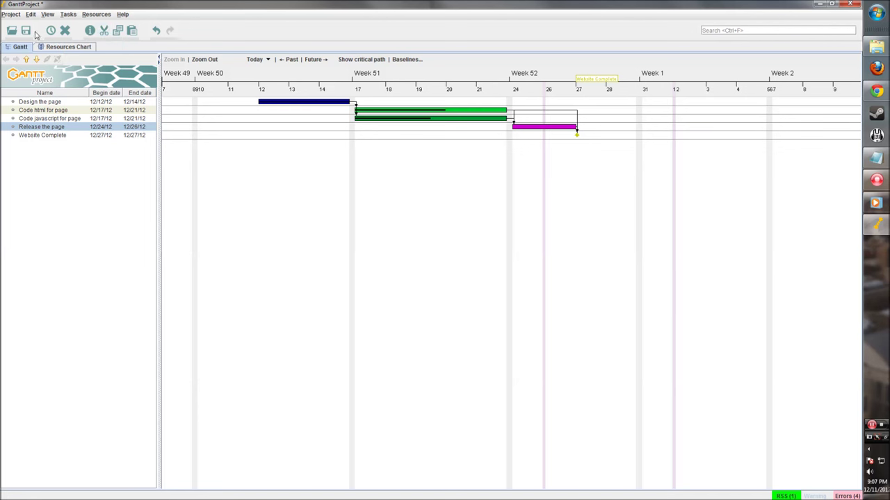
Save the project as tutorial_project.gan, GanttProject file type, in D:\tutorial.
{"action": "left_click", "coordinate": [11, 14]}
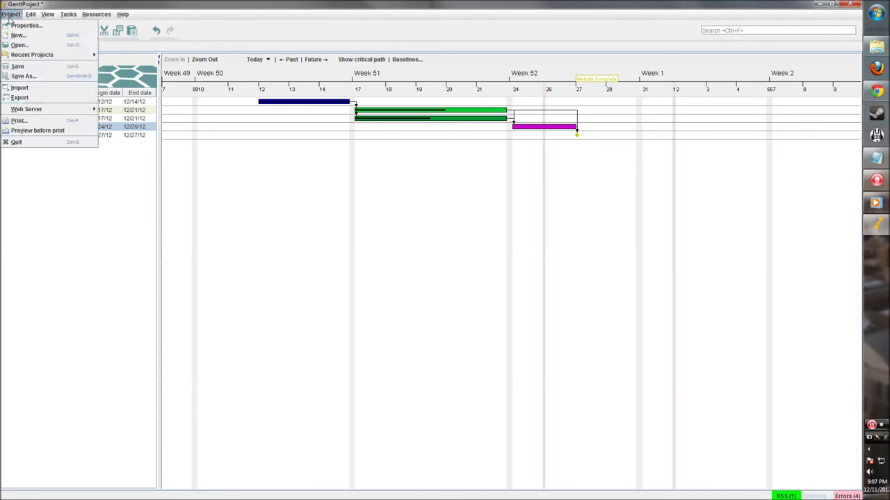
{"action": "left_click", "coordinate": [23, 76]}
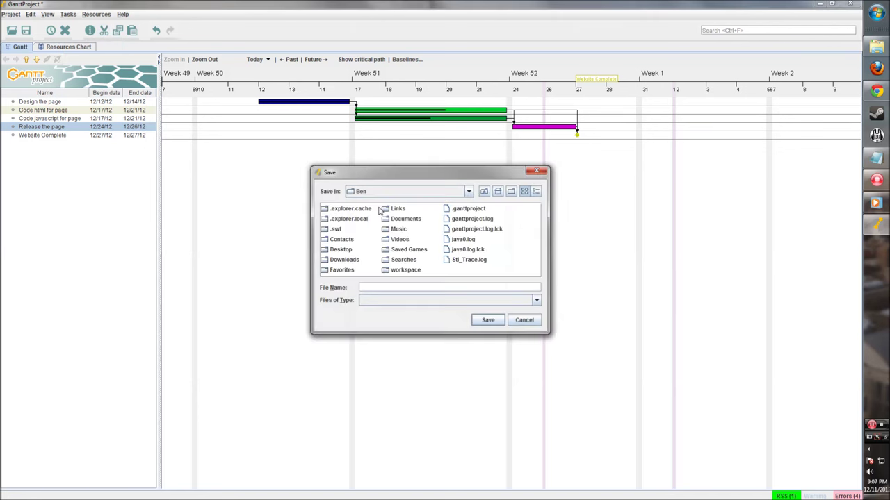
{"action": "left_click", "coordinate": [468, 191]}
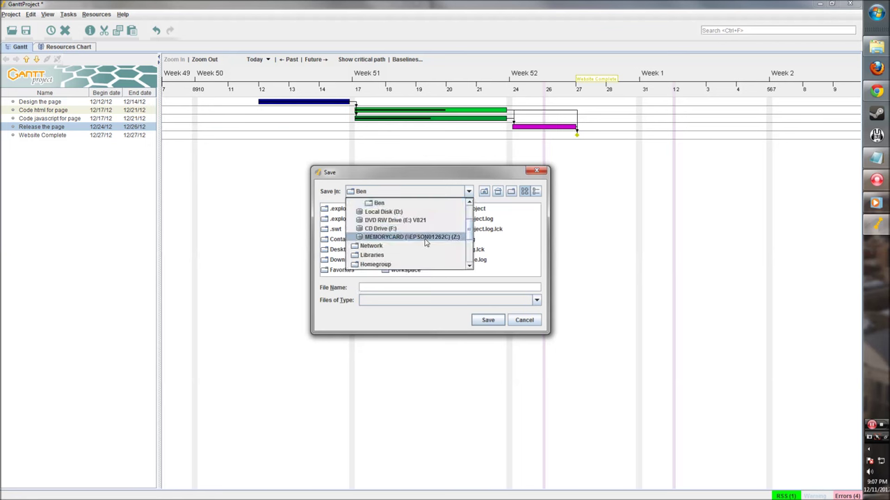
{"action": "left_click", "coordinate": [394, 213]}
{"action": "double_click", "coordinate": [412, 256]}
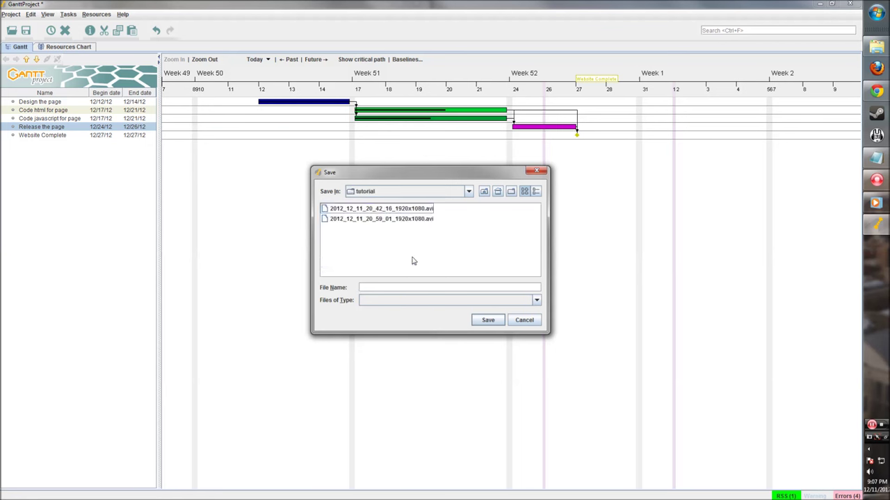
{"action": "left_click", "coordinate": [396, 289]}
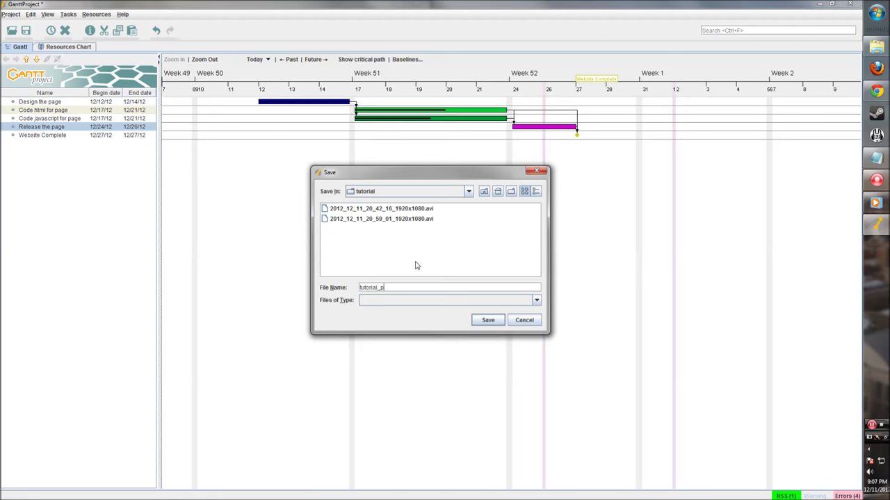
{"action": "left_click", "coordinate": [501, 300]}
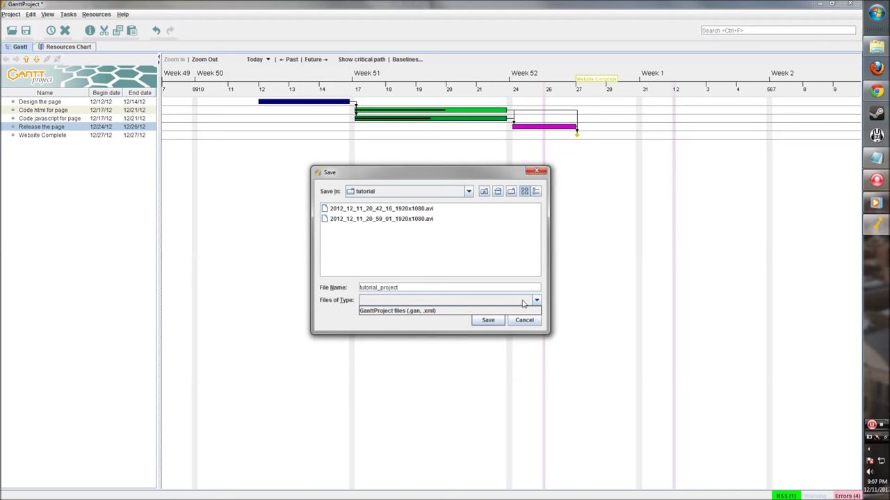
{"action": "left_click", "coordinate": [451, 311]}
{"action": "left_click", "coordinate": [480, 322]}
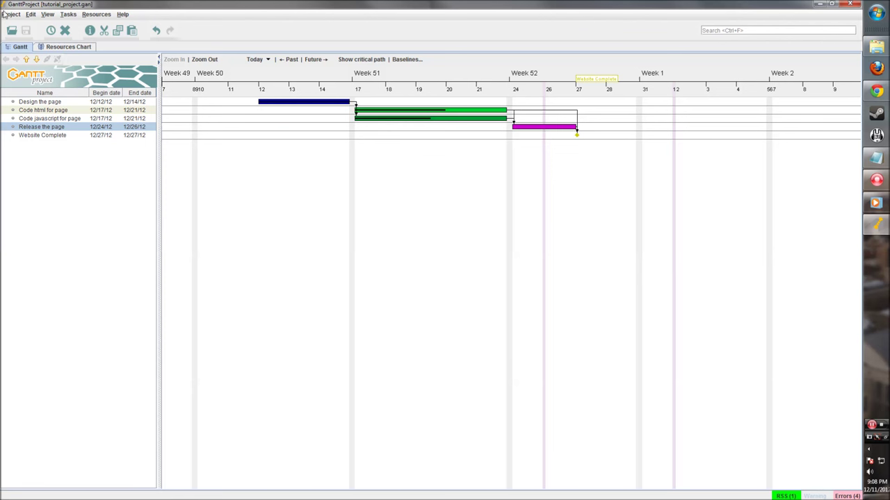
Review the export options: PNG image, CSV, HTML report with Samara theme, and PDF.
{"action": "left_click", "coordinate": [10, 15]}
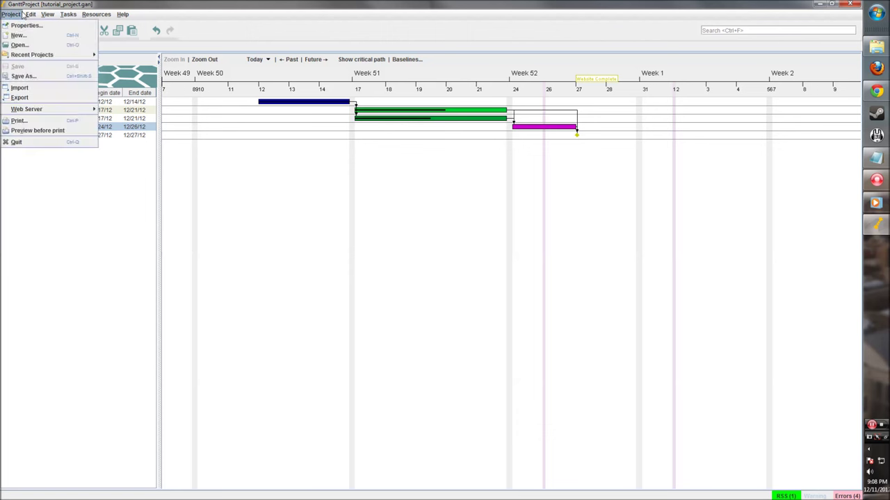
{"action": "left_click", "coordinate": [31, 97]}
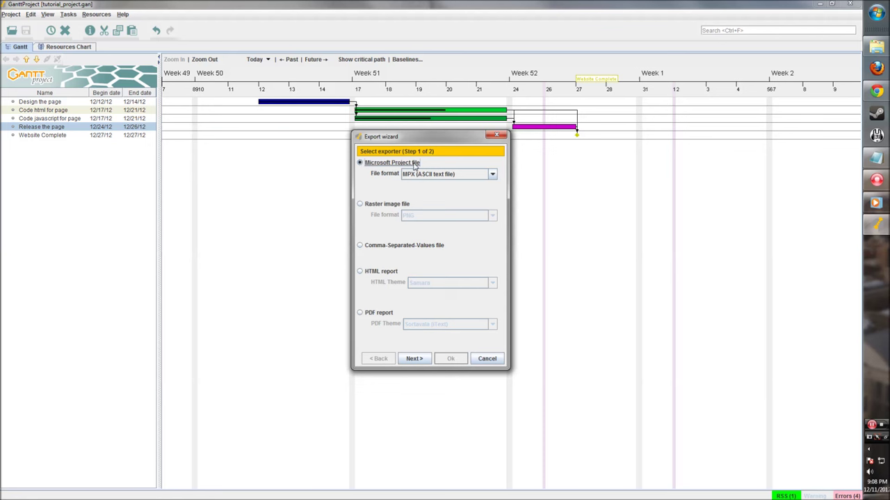
{"action": "left_click", "coordinate": [366, 205]}
{"action": "left_click", "coordinate": [413, 217]}
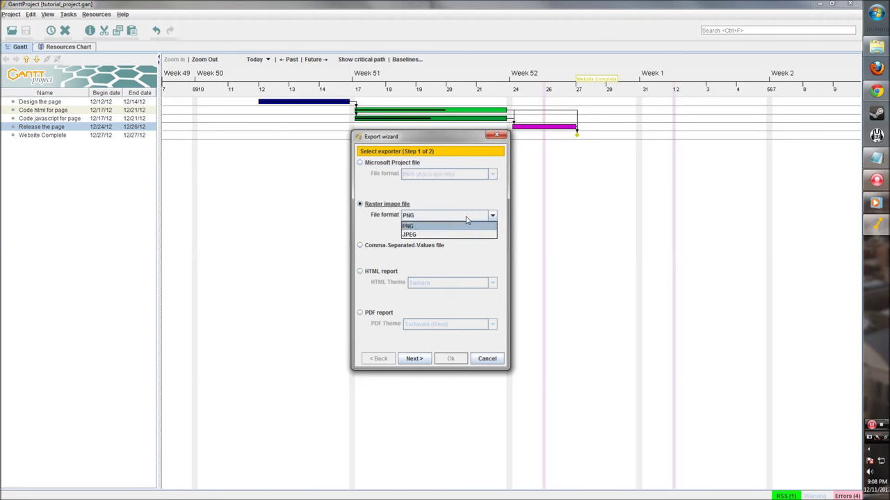
{"action": "left_click", "coordinate": [467, 218]}
{"action": "left_click", "coordinate": [360, 246]}
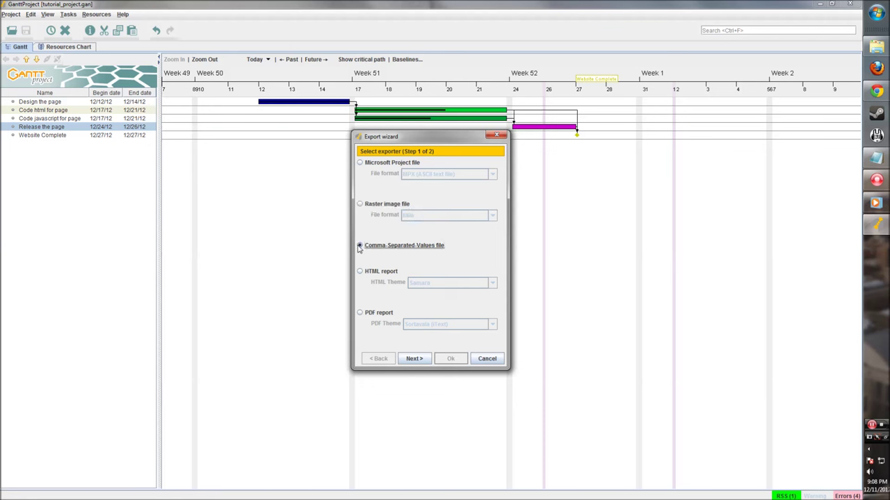
{"action": "left_click", "coordinate": [360, 272]}
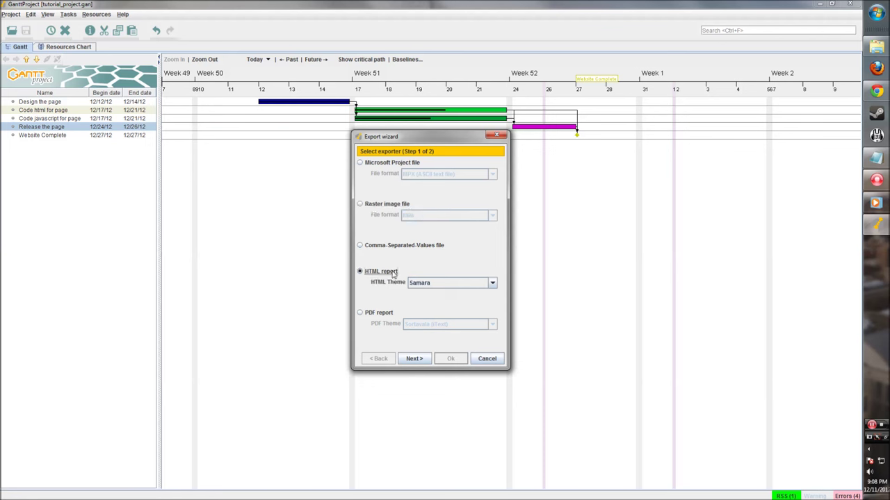
{"action": "left_click", "coordinate": [445, 284]}
{"action": "left_click", "coordinate": [442, 280]}
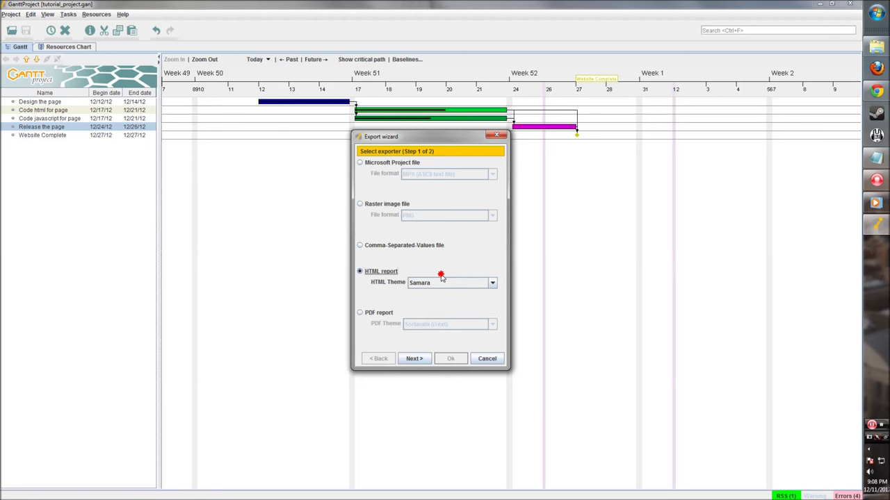
{"action": "left_click", "coordinate": [360, 314]}
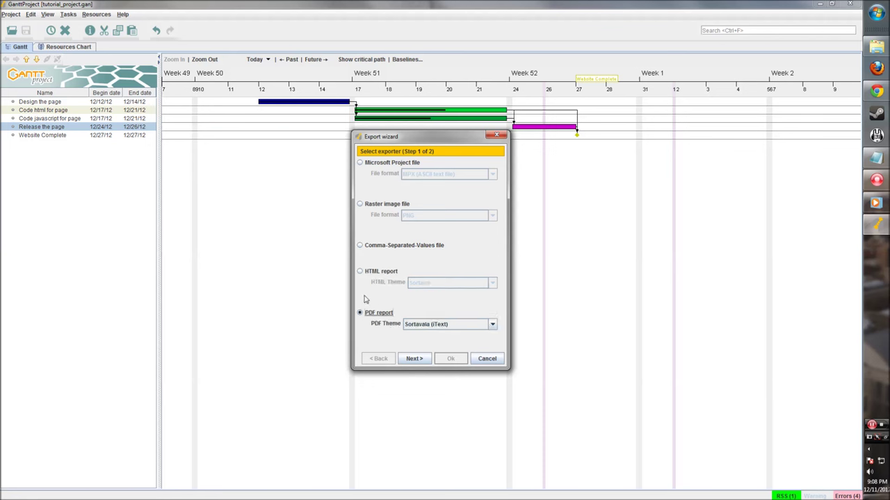
Export to a Microsoft Project MPX (ASCII text) file named tutorial_project.mpx.
{"action": "left_click", "coordinate": [361, 163]}
{"action": "left_click", "coordinate": [466, 174]}
{"action": "left_click", "coordinate": [466, 175]}
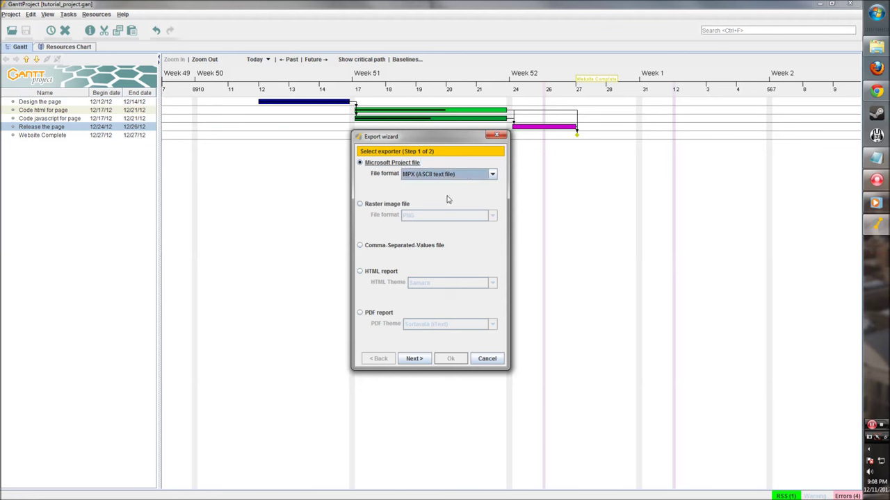
{"action": "left_click", "coordinate": [420, 360]}
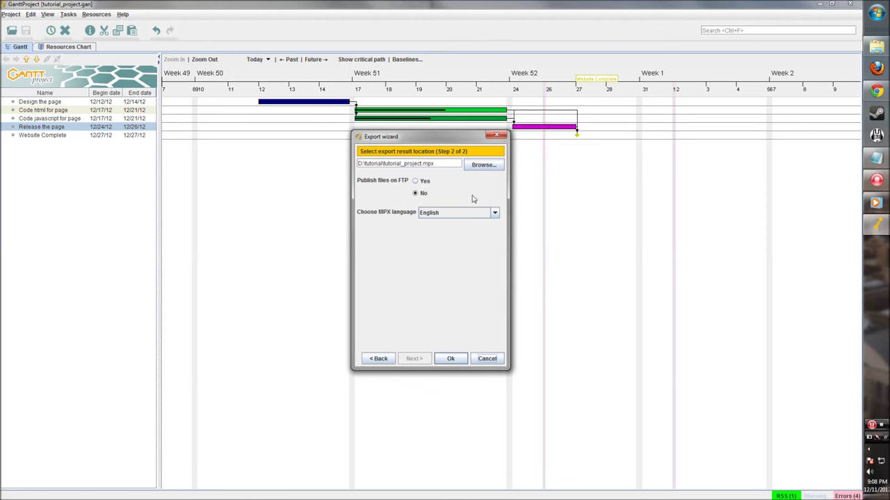
{"action": "left_click", "coordinate": [449, 359]}
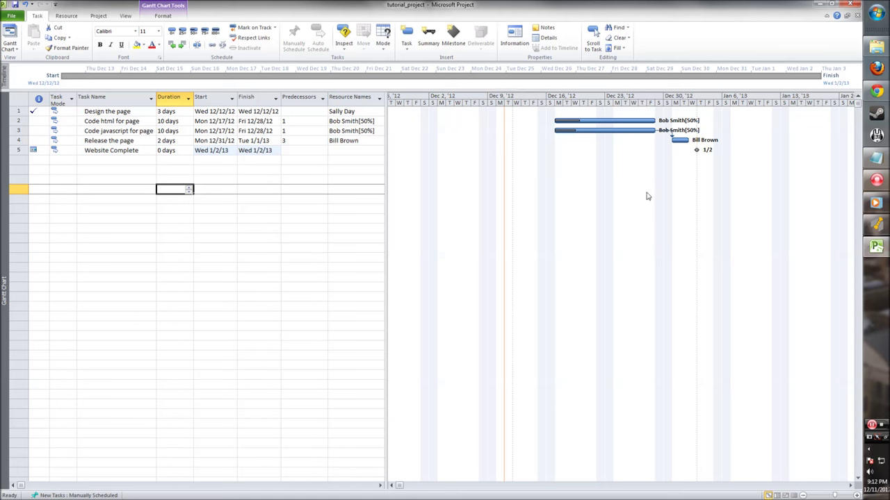
Switch from Microsoft Project back to the GanttProject schedule.
{"action": "left_click", "coordinate": [876, 224]}
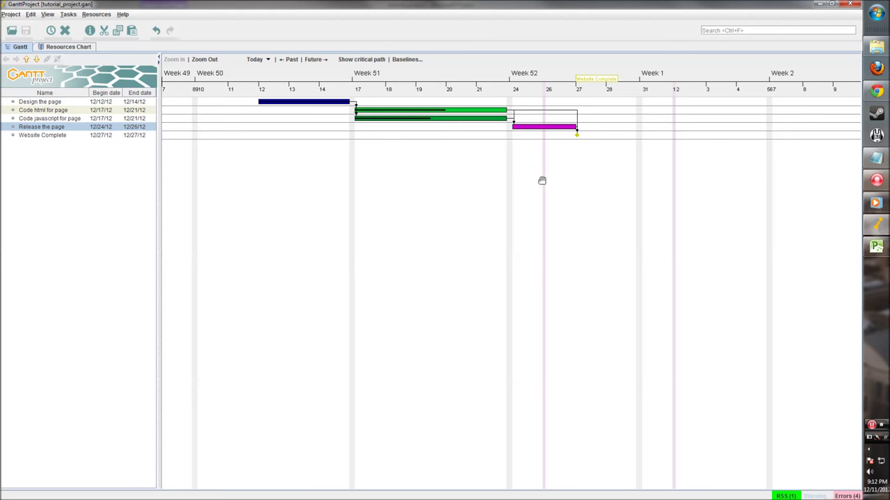
Load ganttproject.biz in Chrome to reach the GanttProject 2.6 download page.
{"action": "left_click", "coordinate": [876, 93]}
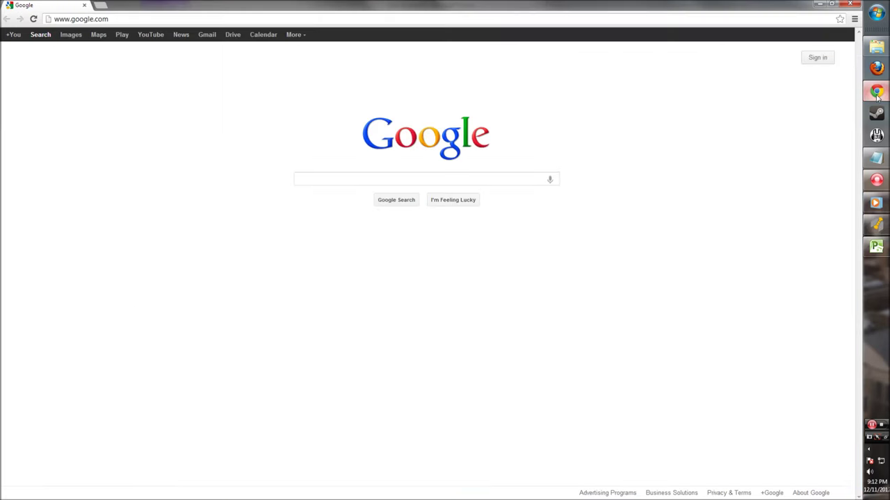
{"action": "left_click", "coordinate": [254, 15]}
{"action": "type", "text": "gan"}
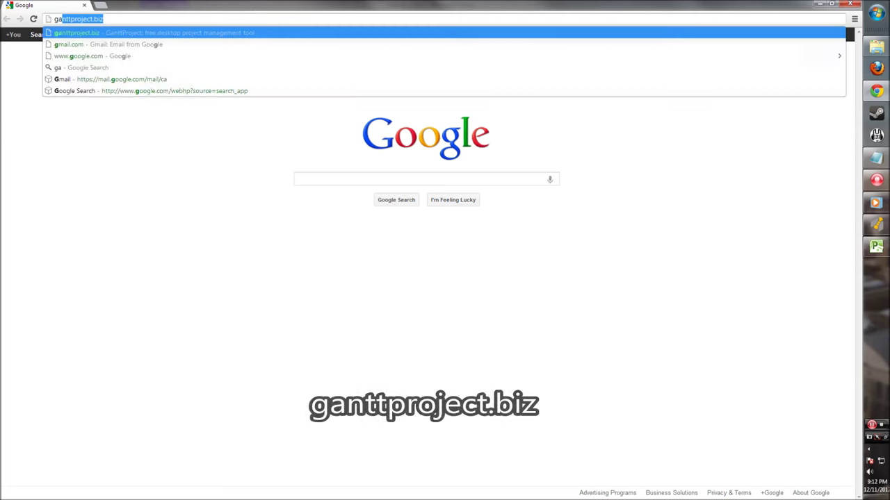
{"action": "type", "text": "tt"}
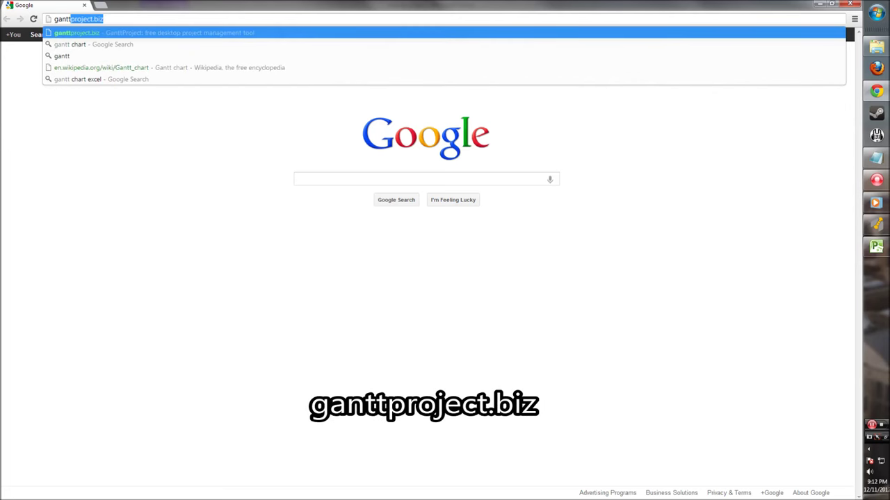
{"action": "type", "text": "project.biz"}
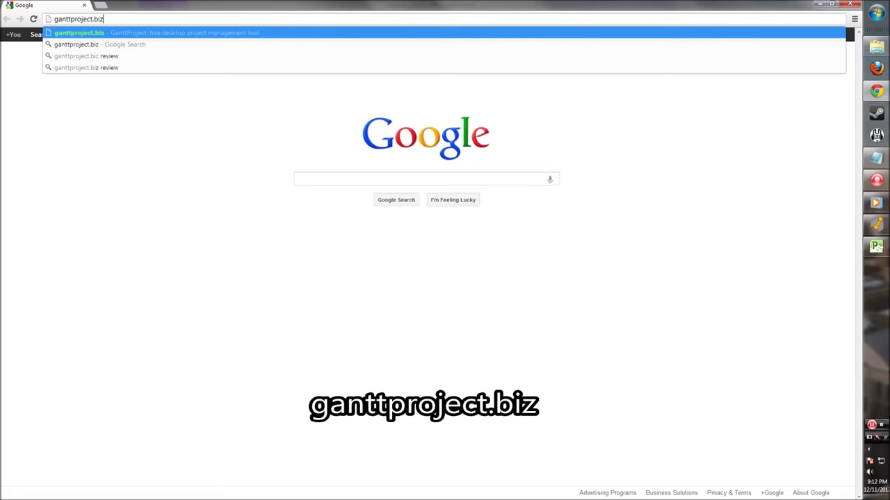
{"action": "key", "text": "Return"}
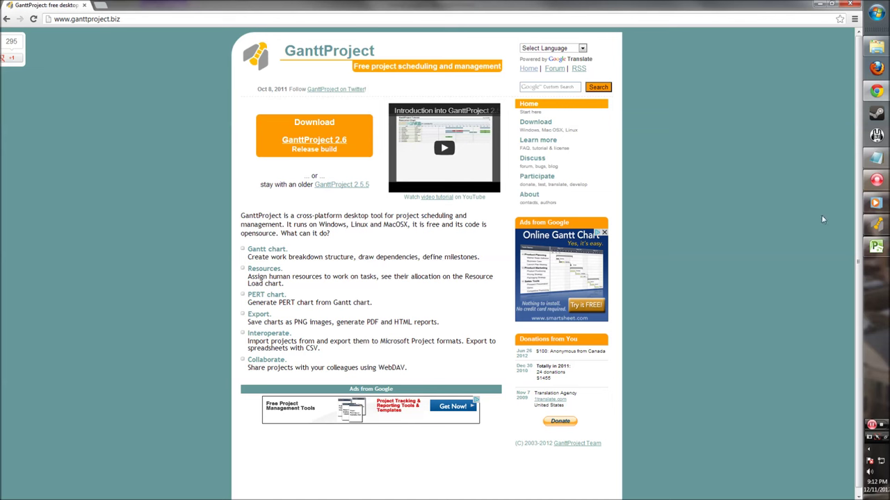
{"action": "left_click", "coordinate": [876, 180]}
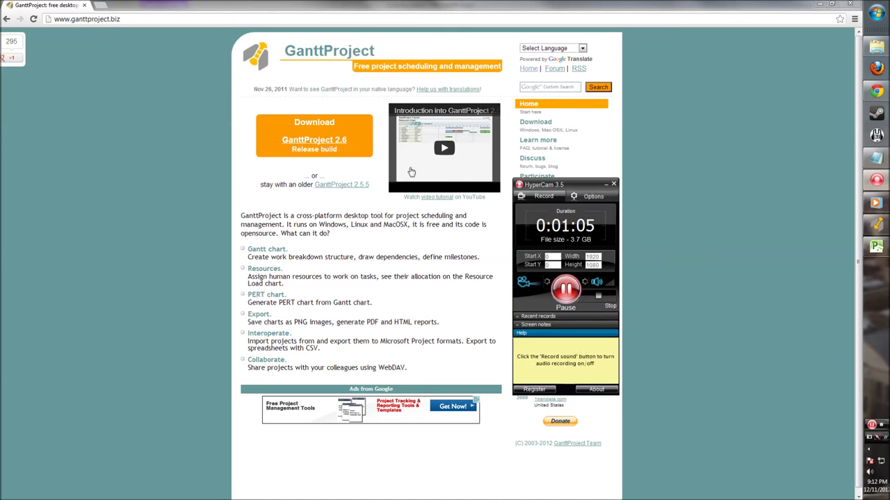